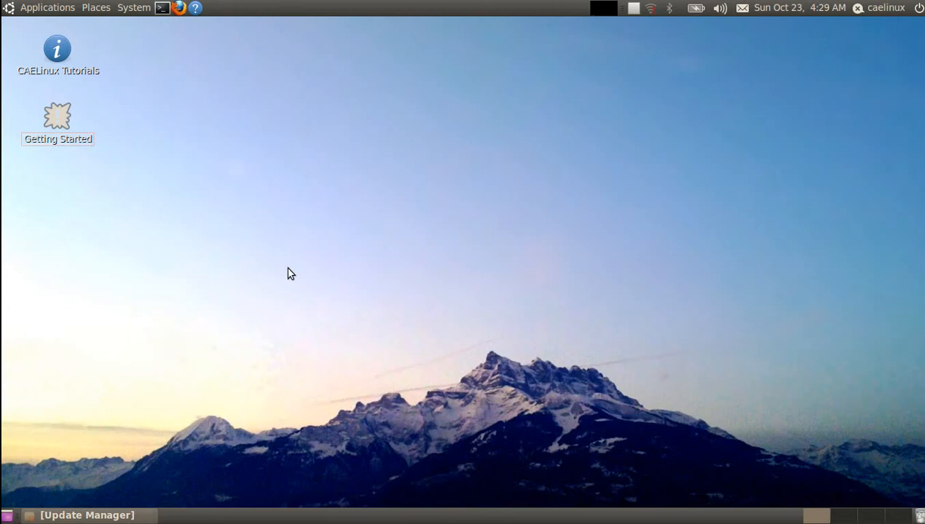
- Launch Salome-Meca 2011.2 and minimize its terminal window
{"action": "left_click", "coordinate": [55, 10]}
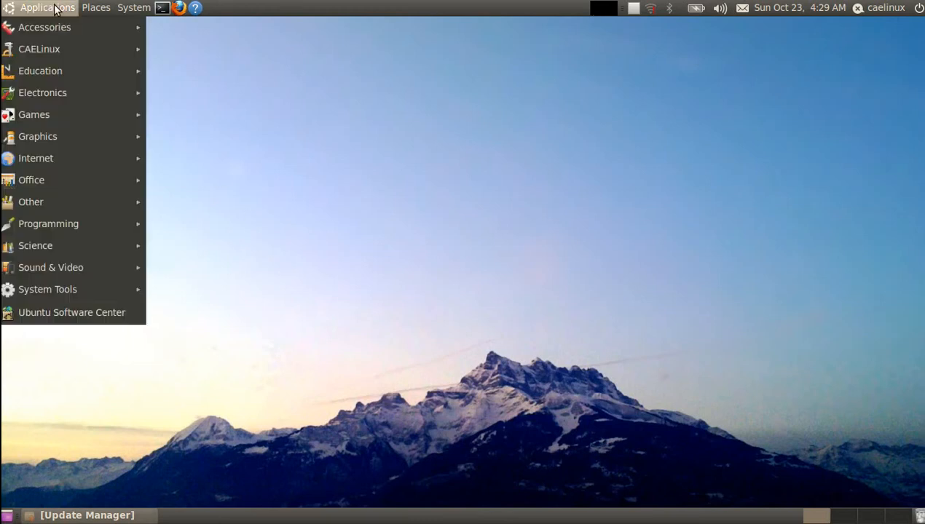
{"action": "mouse_move", "coordinate": [57, 51]}
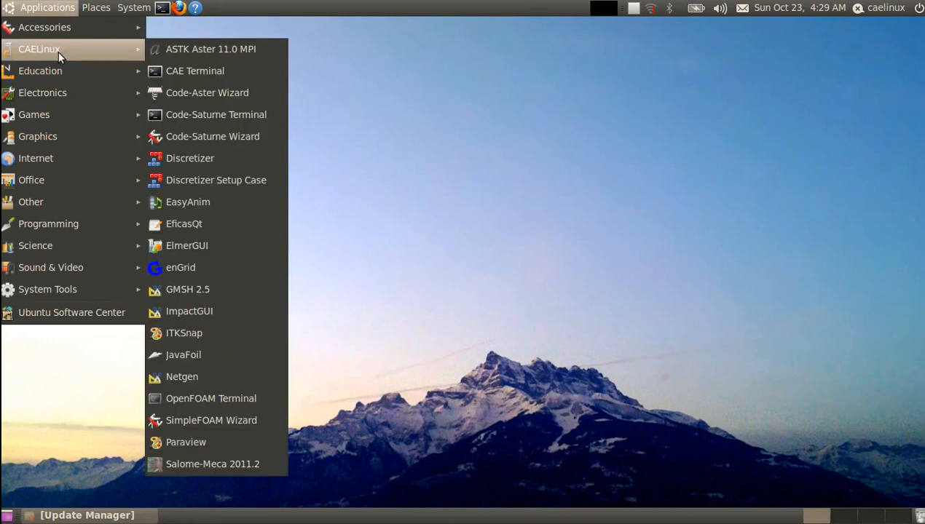
{"action": "left_click", "coordinate": [213, 470]}
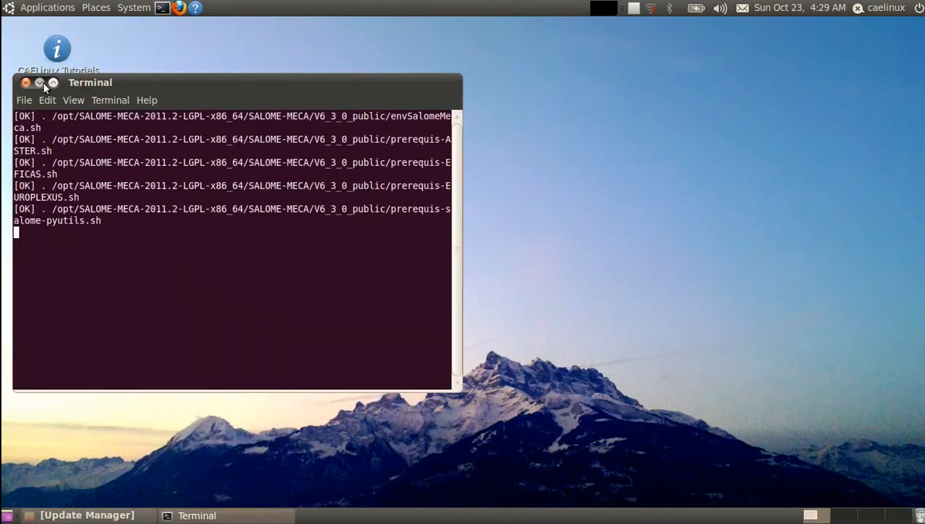
{"action": "left_click", "coordinate": [40, 83]}
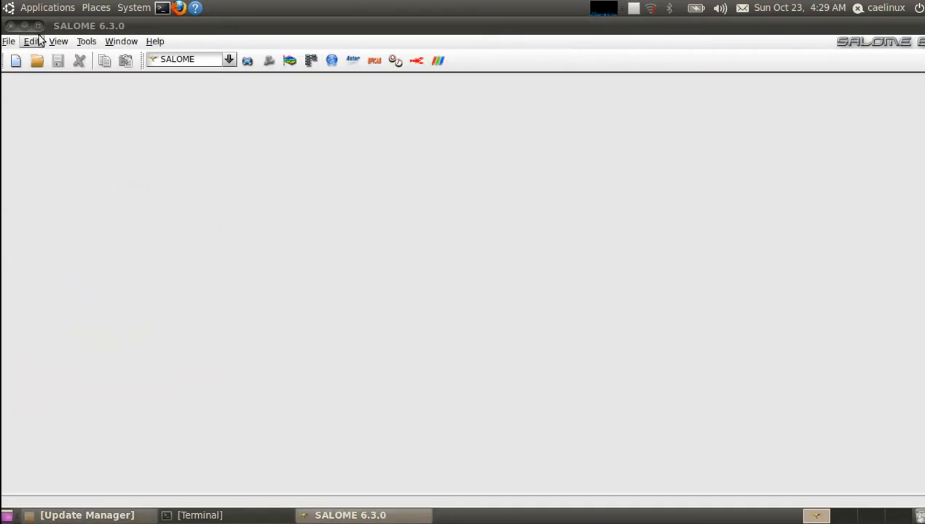
- Look through the files in the pipe folder of the CAELinux Tutorials, including the geometry, mesh and OpenFOAM .swf files
{"action": "left_click", "coordinate": [23, 26]}
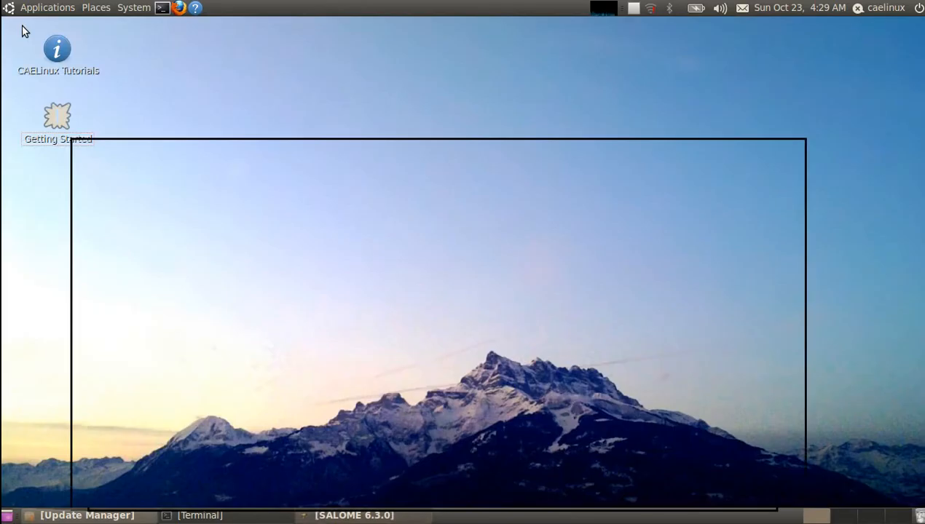
{"action": "double_click", "coordinate": [60, 52]}
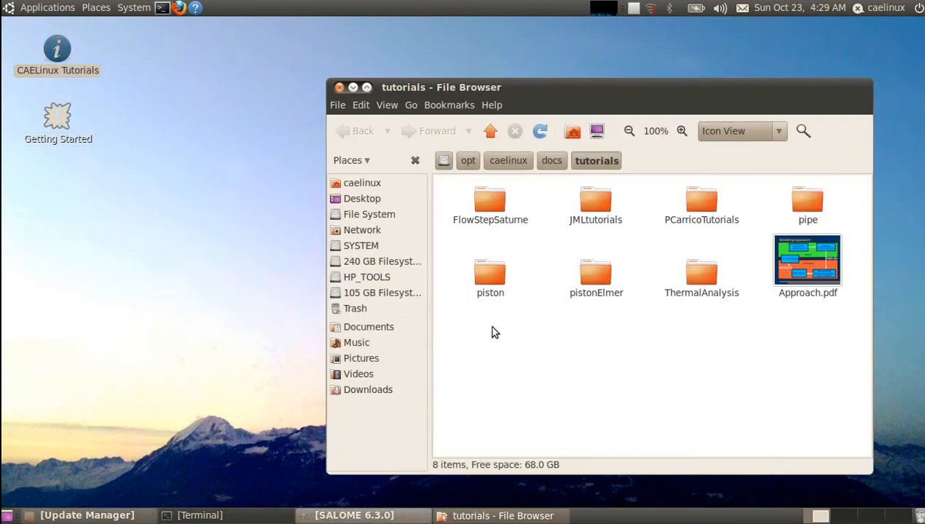
{"action": "left_click", "coordinate": [808, 202]}
{"action": "double_click", "coordinate": [807, 202]}
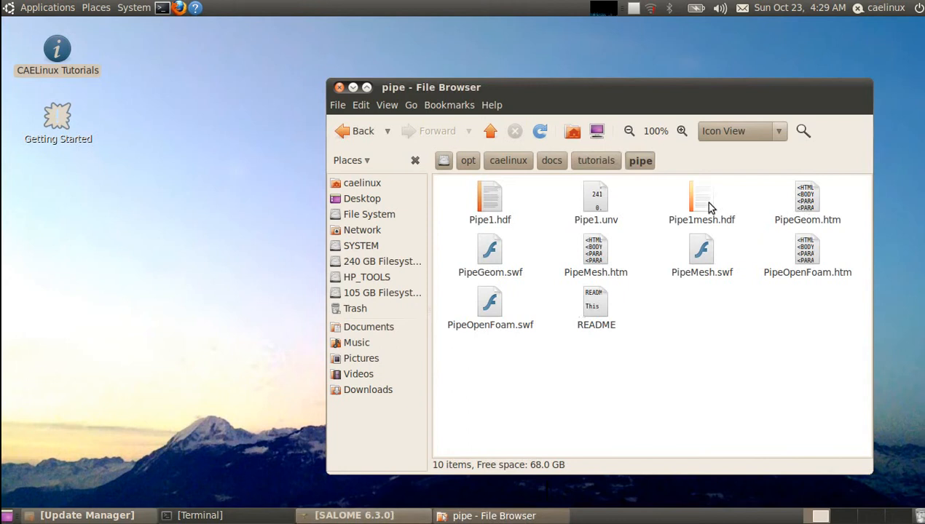
{"action": "left_click", "coordinate": [488, 264]}
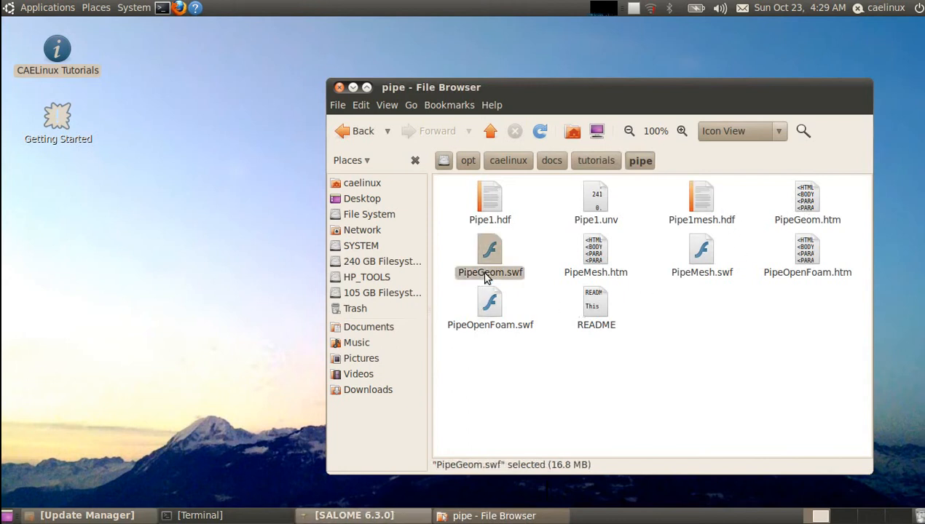
{"action": "left_click", "coordinate": [488, 313]}
{"action": "left_click", "coordinate": [698, 257]}
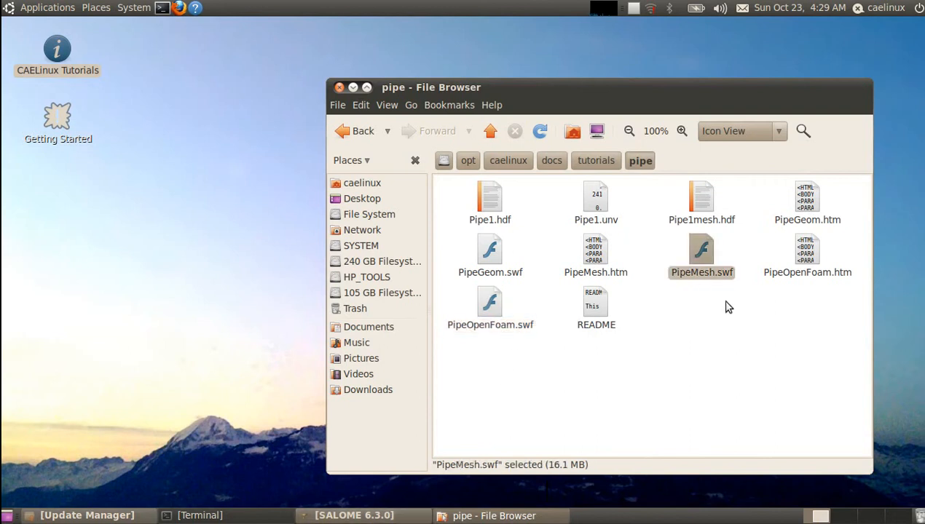
{"action": "left_click", "coordinate": [339, 87]}
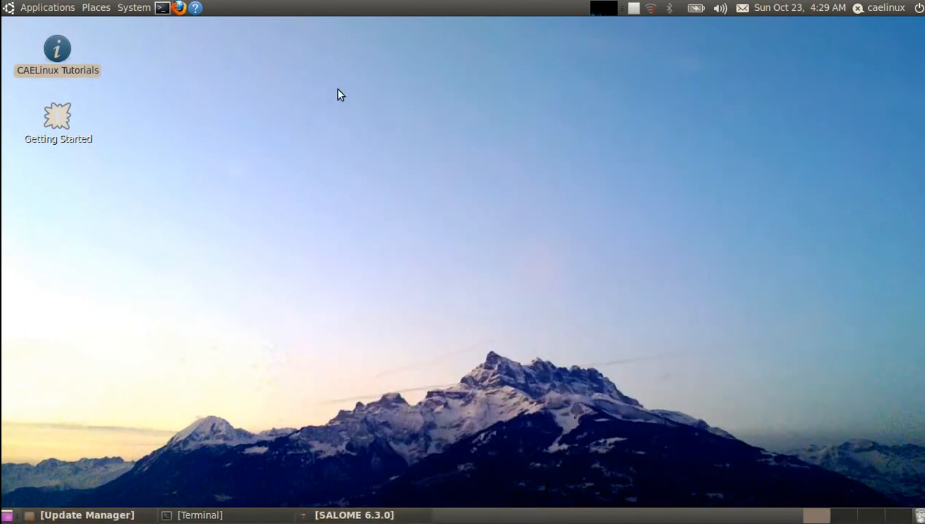
- Switch back to SALOME and open the study Pipe1mesh.hdf from /opt/caelinux/docs/tutorials/pipe
{"action": "left_click", "coordinate": [350, 515]}
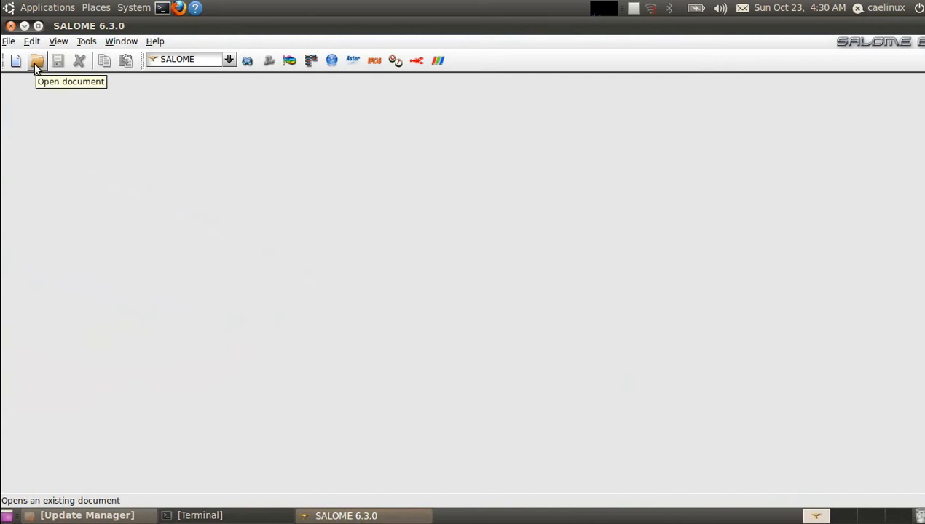
{"action": "left_click", "coordinate": [37, 64]}
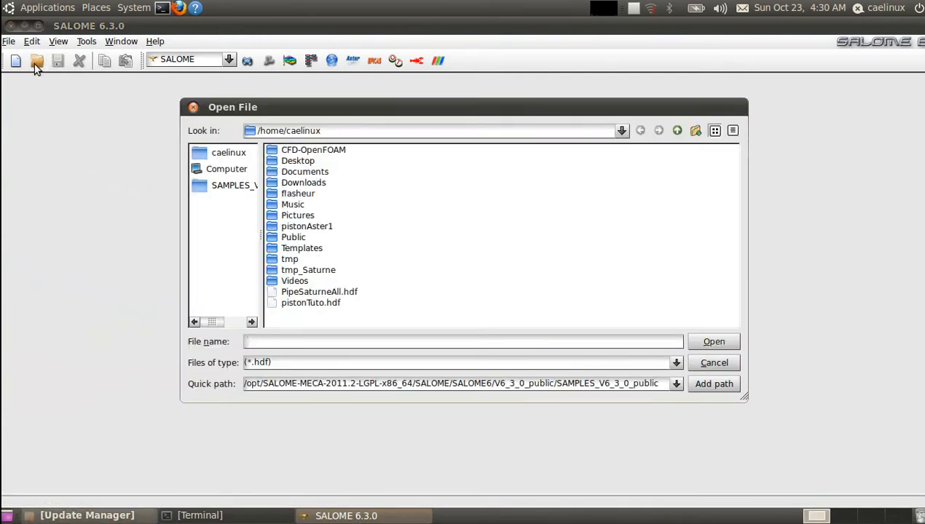
{"action": "left_click", "coordinate": [220, 169]}
{"action": "double_click", "coordinate": [284, 154]}
{"action": "double_click", "coordinate": [288, 281]}
{"action": "double_click", "coordinate": [300, 183]}
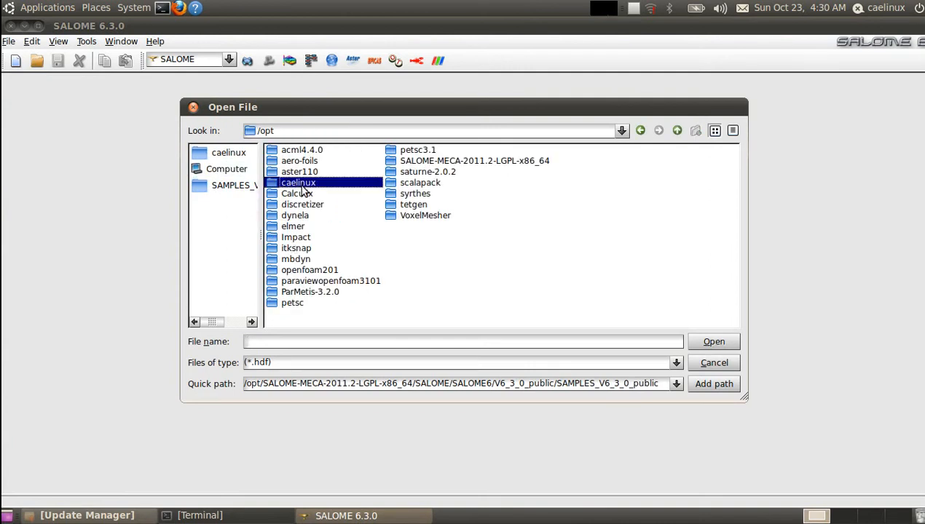
{"action": "double_click", "coordinate": [291, 150]}
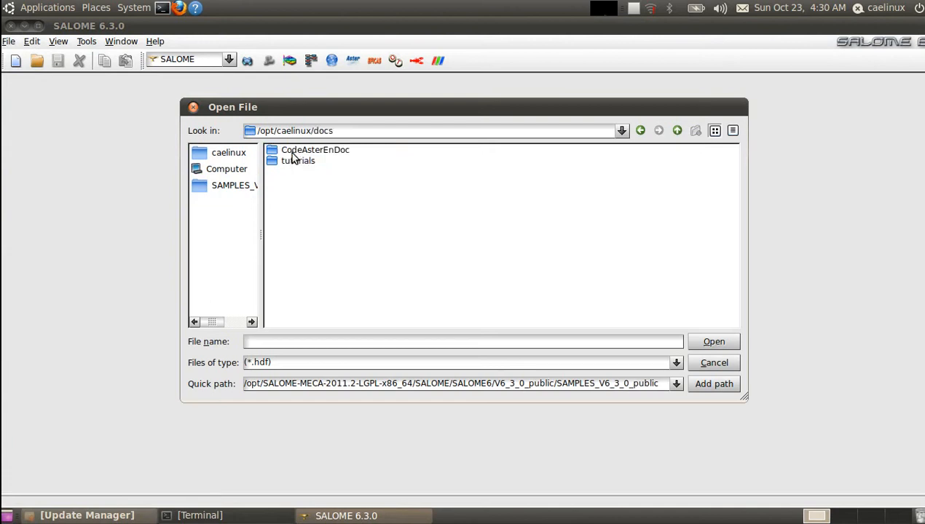
{"action": "double_click", "coordinate": [297, 160]}
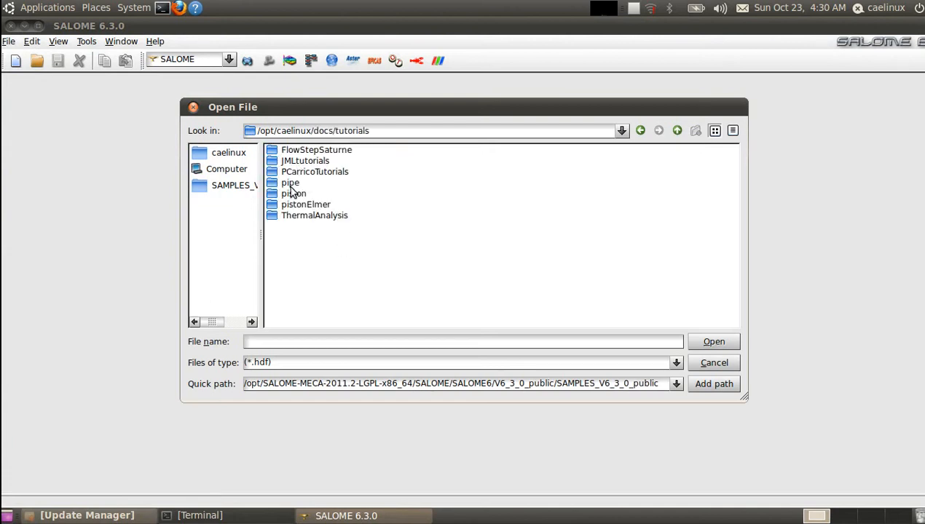
{"action": "double_click", "coordinate": [288, 183]}
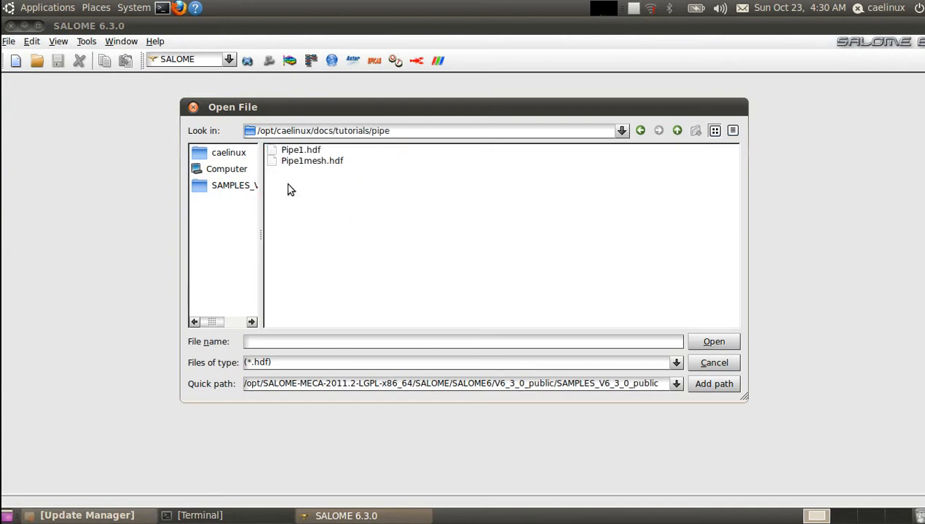
{"action": "left_click", "coordinate": [324, 162]}
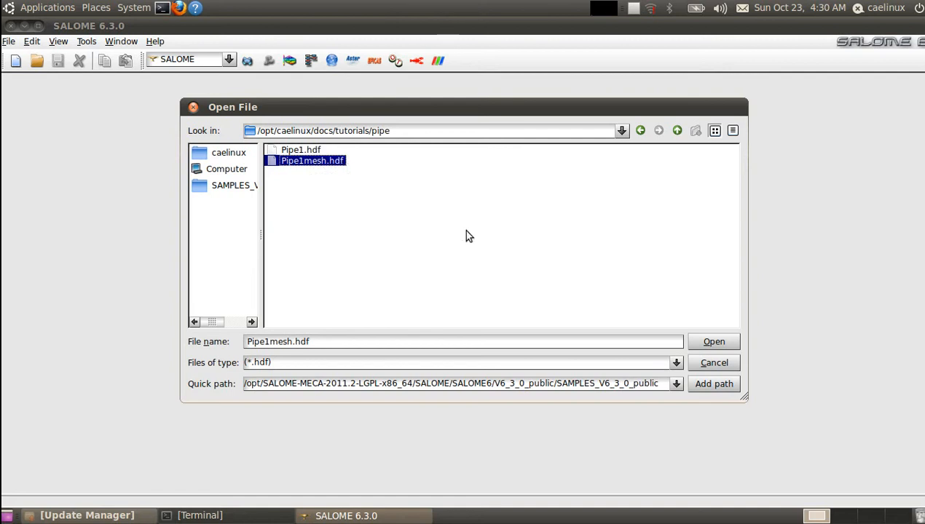
{"action": "left_click", "coordinate": [718, 345]}
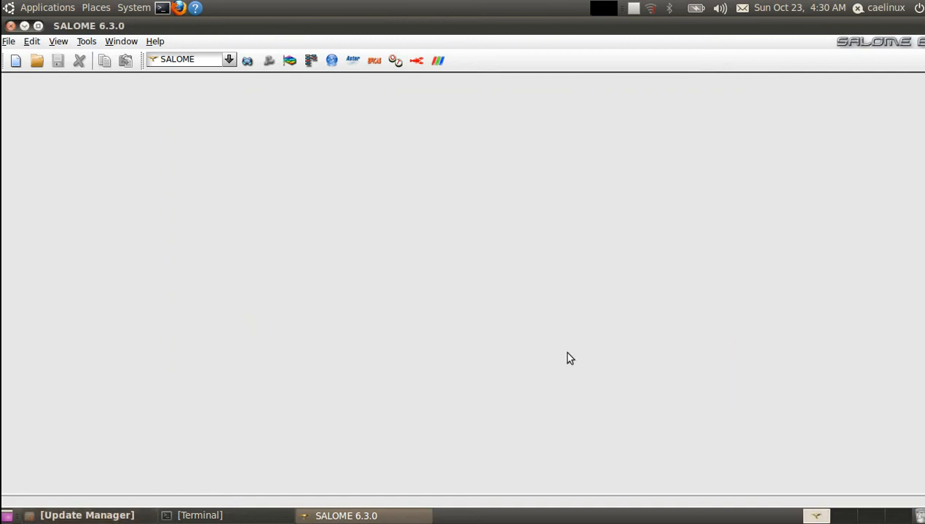
- Activate the Geometry module and expand the Geometry and Fuse_1 branches of the study tree
{"action": "left_click", "coordinate": [246, 60]}
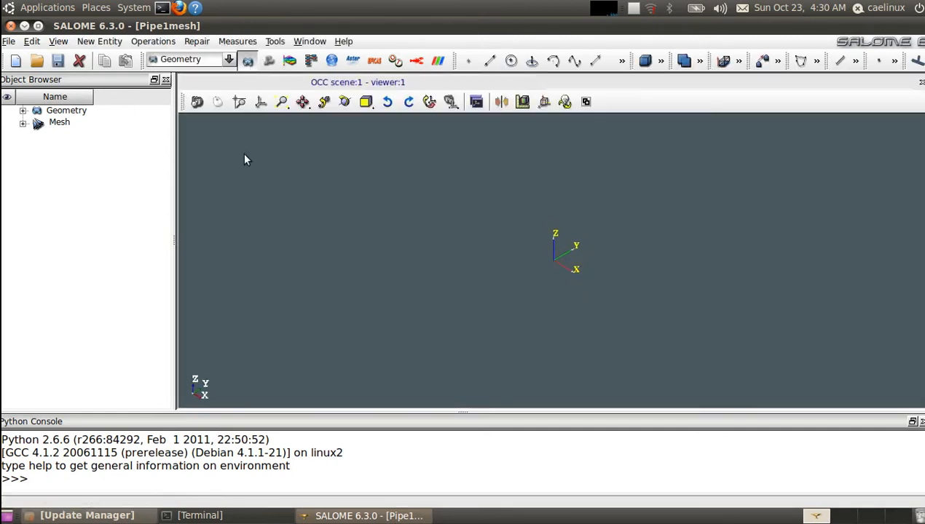
{"action": "left_click", "coordinate": [23, 110]}
{"action": "left_click_drag", "start_coordinate": [94, 97], "coordinate": [162, 97]}
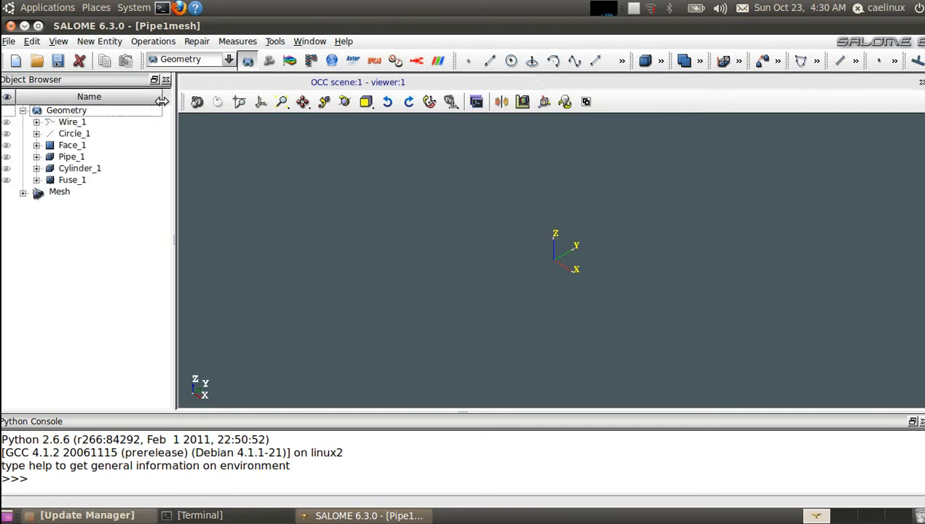
{"action": "left_click", "coordinate": [37, 181]}
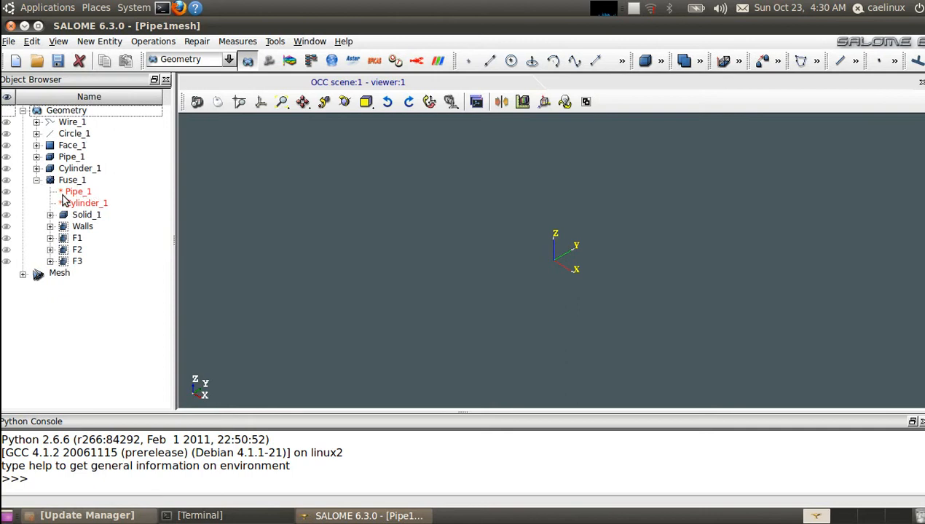
- Show the Fuse_1 shape in the OCC viewer, fitted to the whole view
{"action": "left_click", "coordinate": [67, 182]}
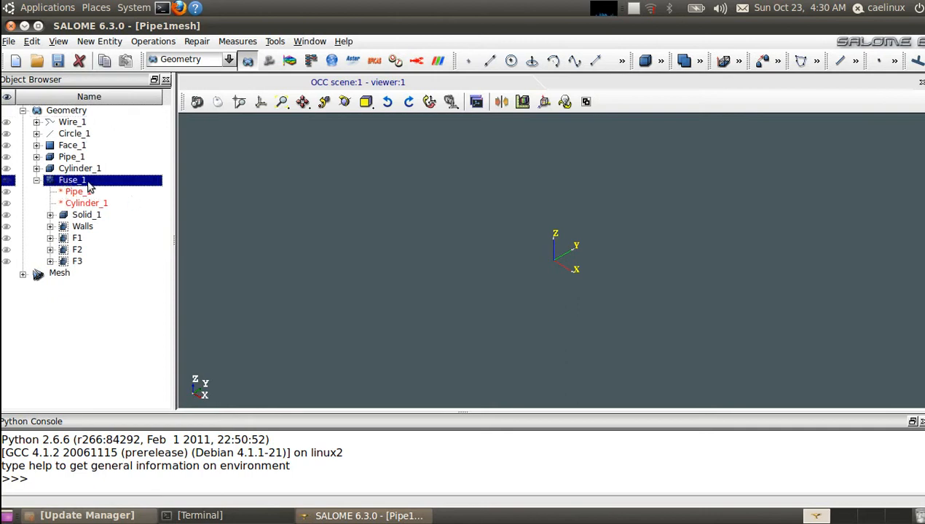
{"action": "right_click", "coordinate": [75, 183]}
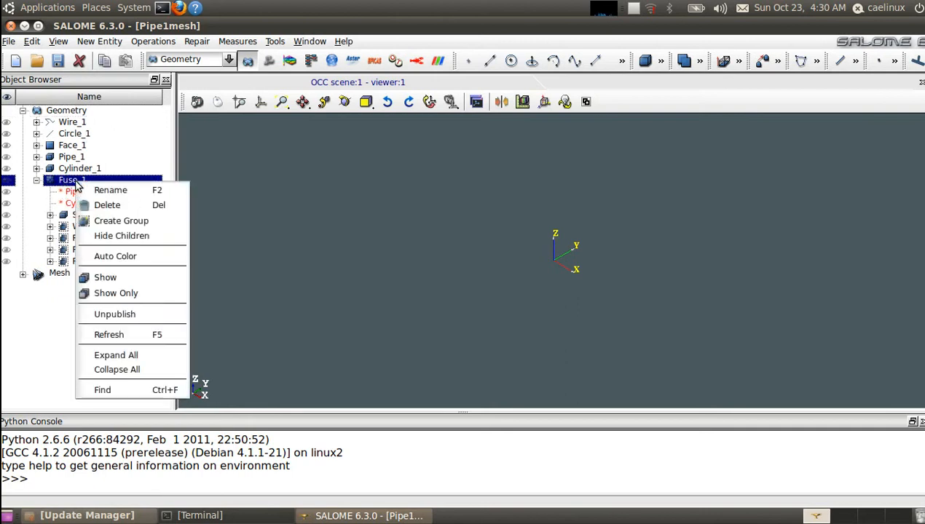
{"action": "left_click", "coordinate": [108, 278]}
{"action": "left_click", "coordinate": [282, 103]}
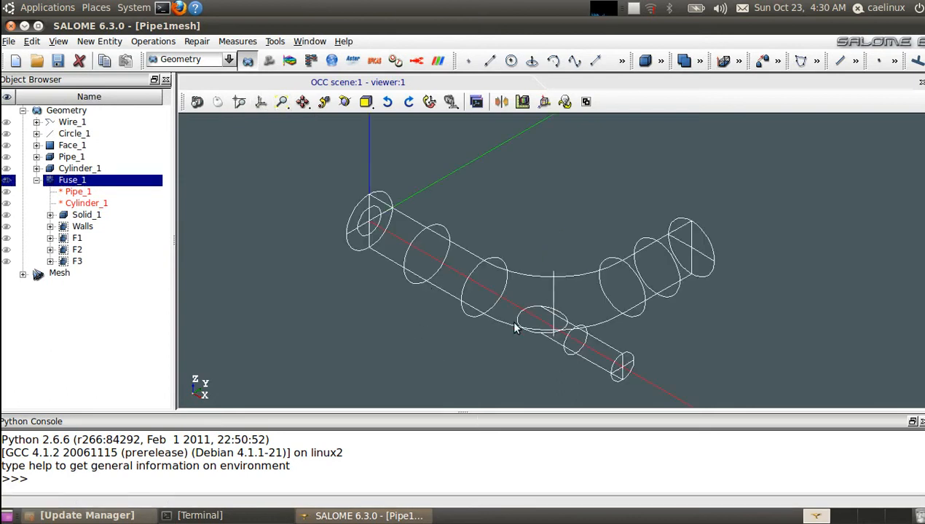
- Set the display mode of Fuse_1 to Shading
{"action": "right_click", "coordinate": [464, 324]}
{"action": "mouse_move", "coordinate": [589, 126]}
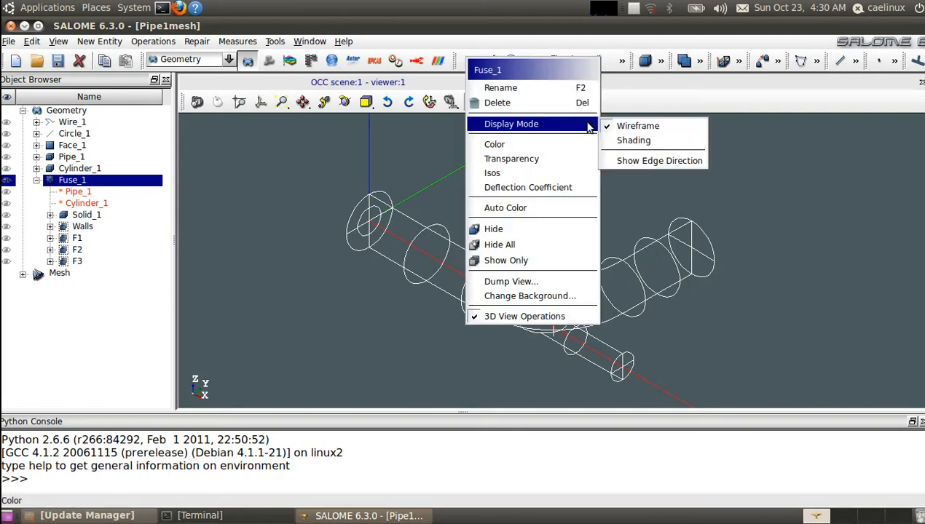
{"action": "left_click", "coordinate": [631, 140]}
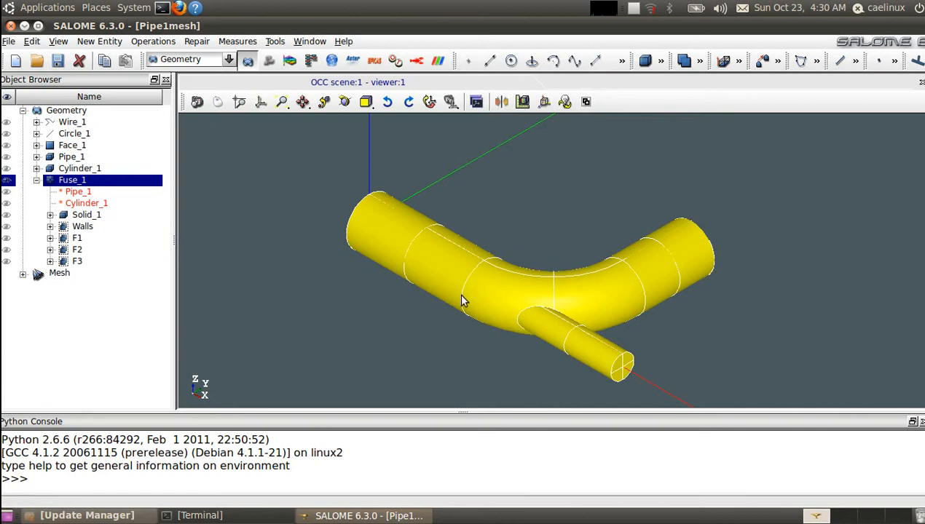
{"action": "mouse_move", "coordinate": [518, 320]}
{"action": "right_mouse_down", "text": "ctrl"}
{"action": "mouse_move", "coordinate": [344, 303]}
{"action": "mouse_move", "coordinate": [142, 331]}
{"action": "mouse_move", "coordinate": [372, 248]}
{"action": "mouse_move", "coordinate": [778, 363]}
{"action": "mouse_move", "coordinate": [914, 365]}
{"action": "mouse_move", "coordinate": [277, 291]}
{"action": "mouse_move", "coordinate": [121, 327]}
{"action": "mouse_move", "coordinate": [708, 332]}
{"action": "mouse_move", "coordinate": [706, 344]}
{"action": "right_mouse_up", "text": "ctrl"}
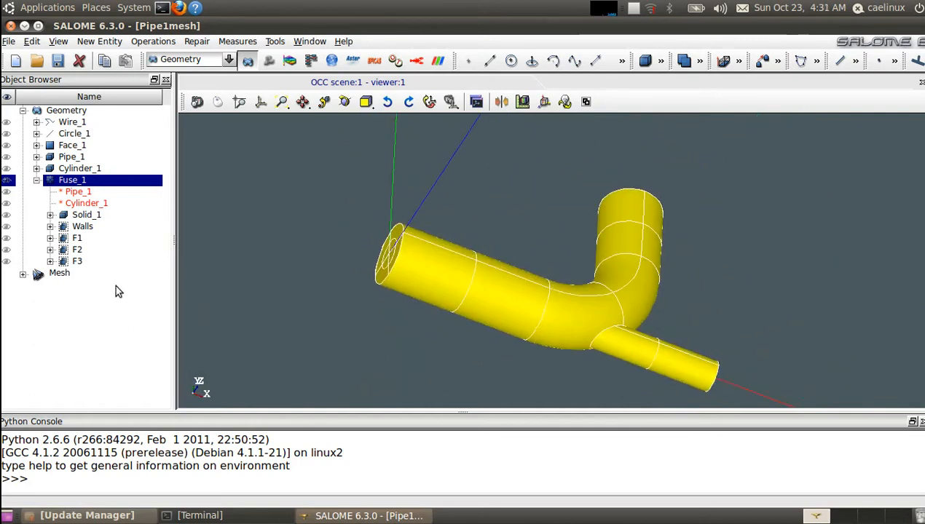
- Show the Walls group and the F1 face group of Fuse_1 in the viewer
{"action": "left_click", "coordinate": [80, 227]}
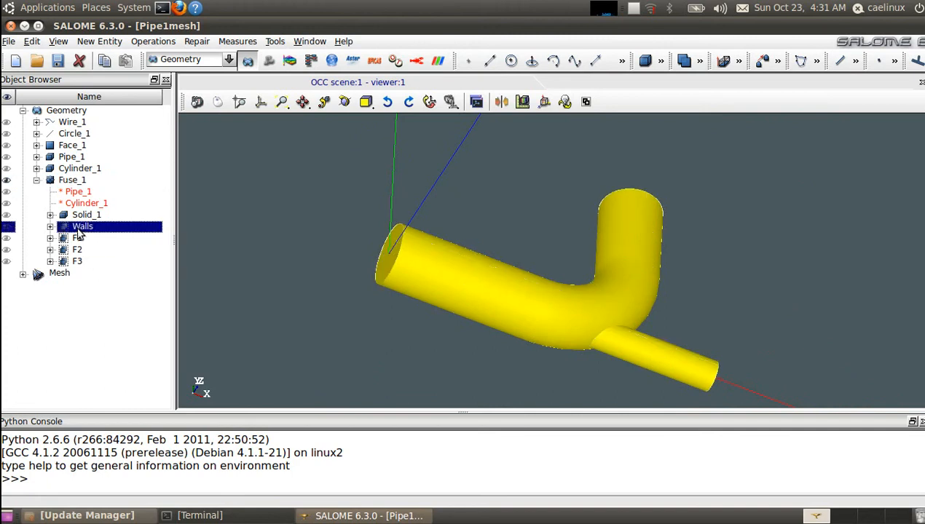
{"action": "right_click", "coordinate": [78, 231]}
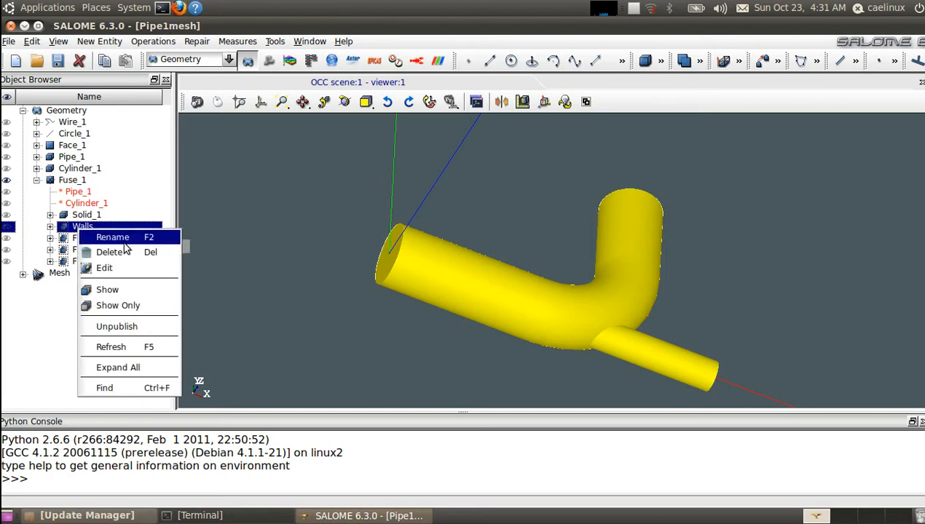
{"action": "left_click", "coordinate": [108, 290]}
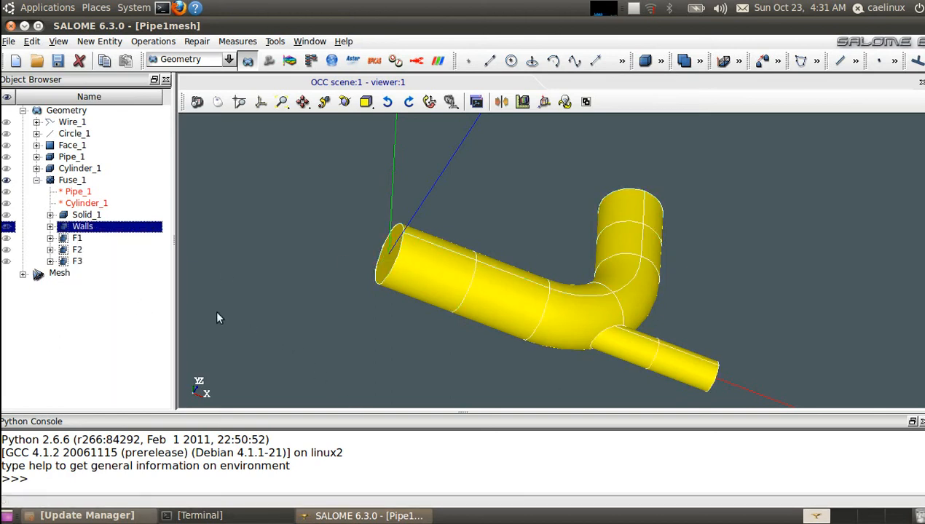
{"action": "right_click", "coordinate": [77, 238]}
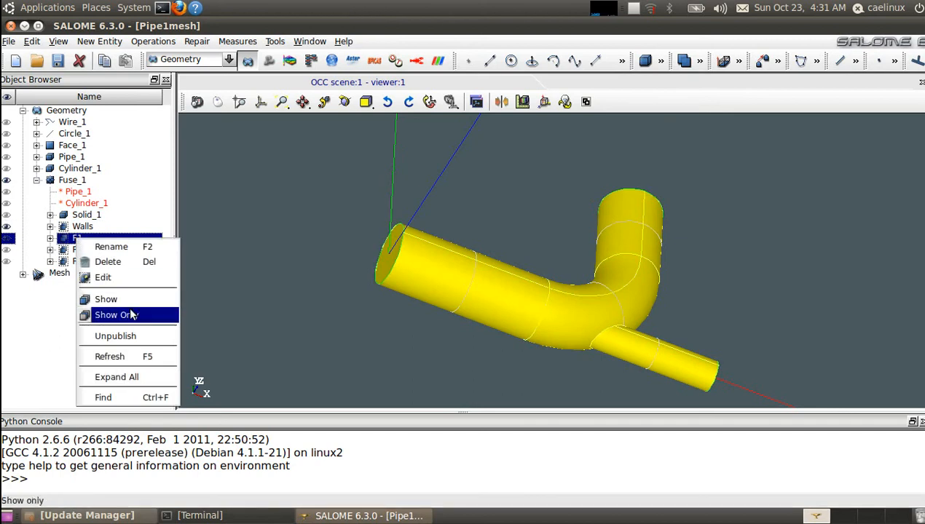
{"action": "left_click", "coordinate": [126, 300]}
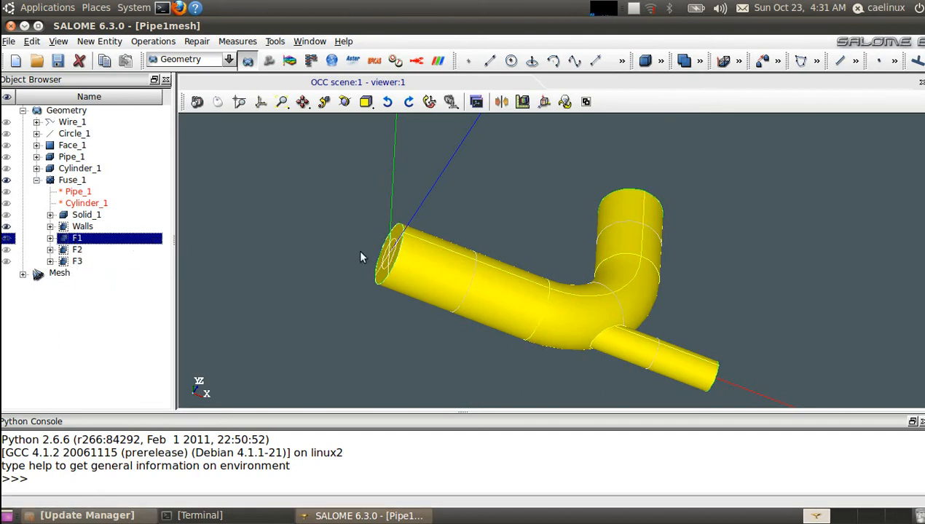
- Show the F2 and F3 face groups of Fuse_1 together and examine the pipe's other open ends
{"action": "left_click", "coordinate": [72, 251]}
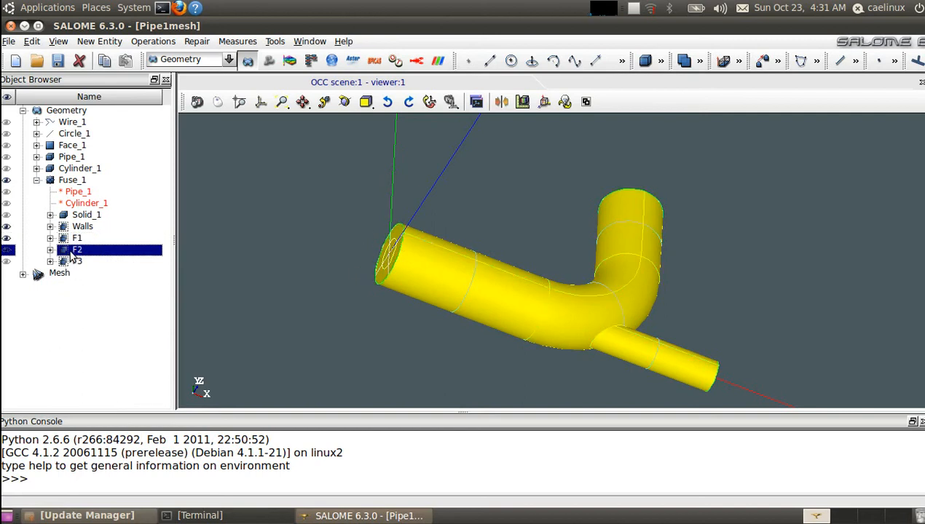
{"action": "left_click", "coordinate": [76, 262], "text": "shift"}
{"action": "right_click", "coordinate": [75, 262]}
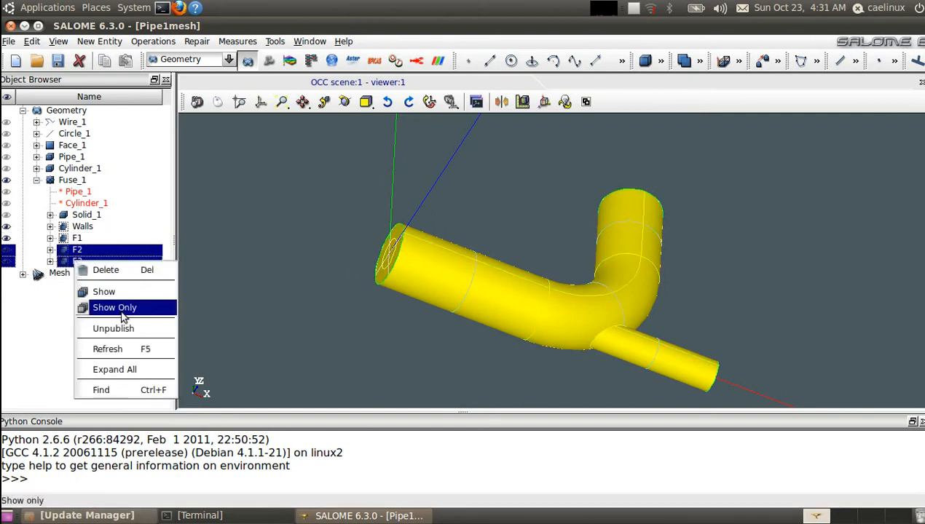
{"action": "left_click", "coordinate": [109, 292]}
{"action": "right_click_drag", "start_coordinate": [731, 322], "coordinate": [202, 320], "text": "ctrl"}
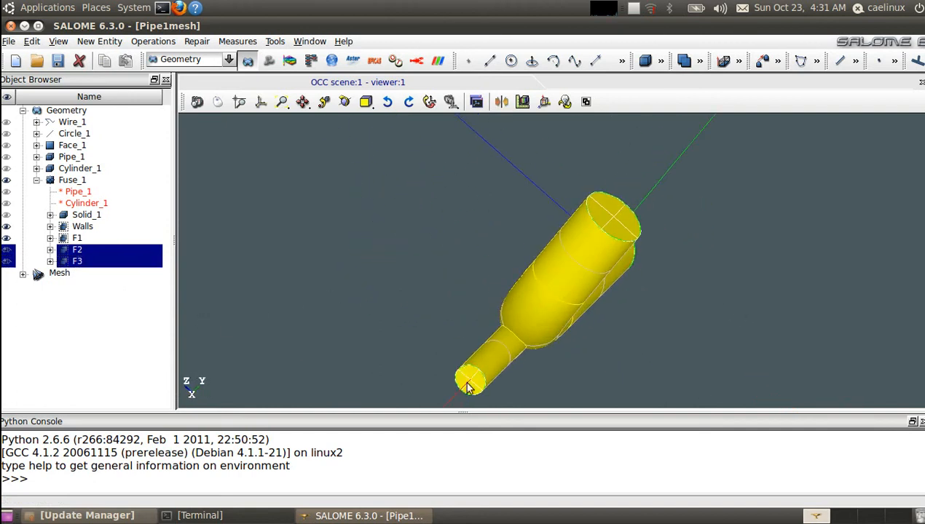
- Activate the Mesh module, expand Mesh_1 in the object tree and collapse the Geometry branch
{"action": "right_click_drag", "start_coordinate": [467, 376], "coordinate": [771, 300], "text": "ctrl"}
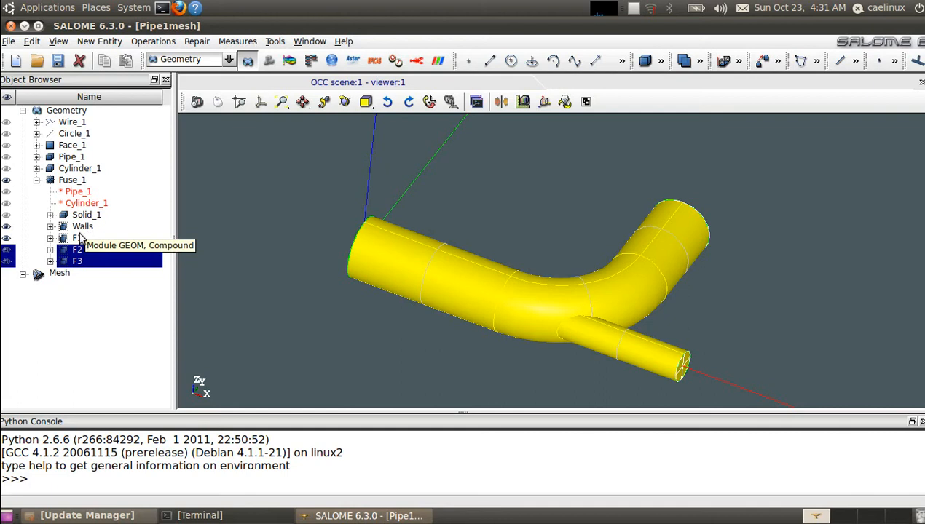
{"action": "left_click", "coordinate": [175, 62]}
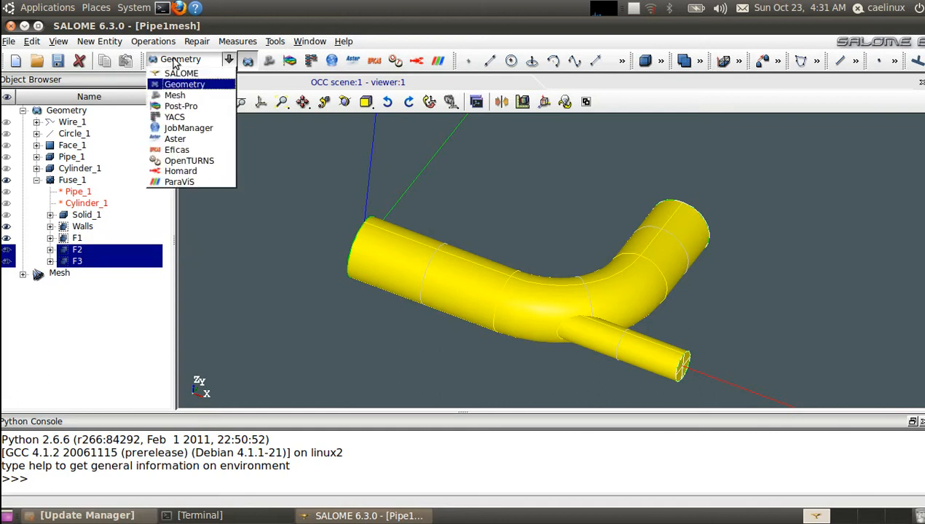
{"action": "left_click", "coordinate": [175, 95]}
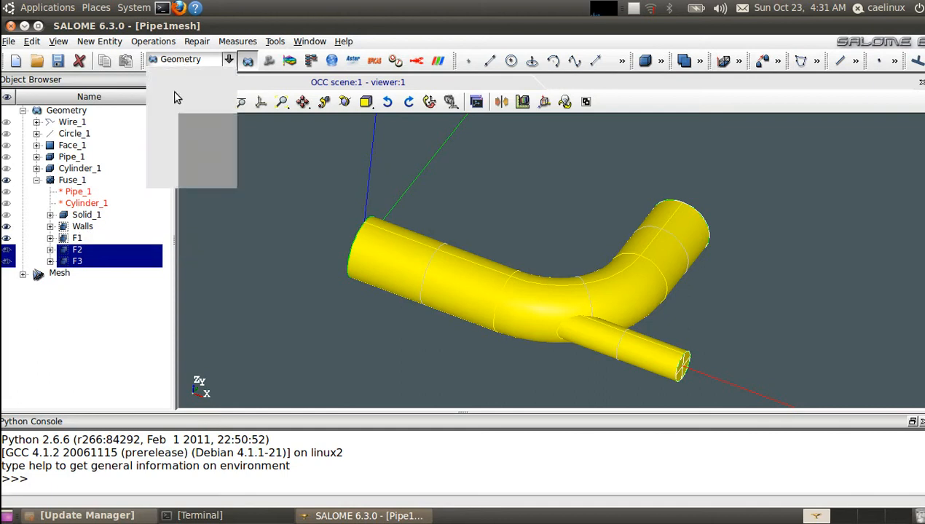
{"action": "left_click", "coordinate": [23, 274]}
{"action": "left_click", "coordinate": [36, 308]}
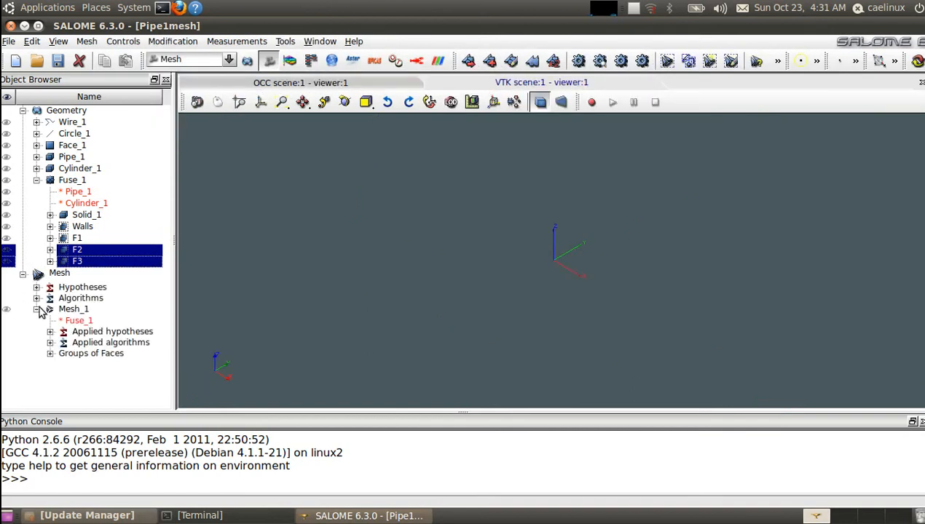
{"action": "left_click", "coordinate": [23, 110]}
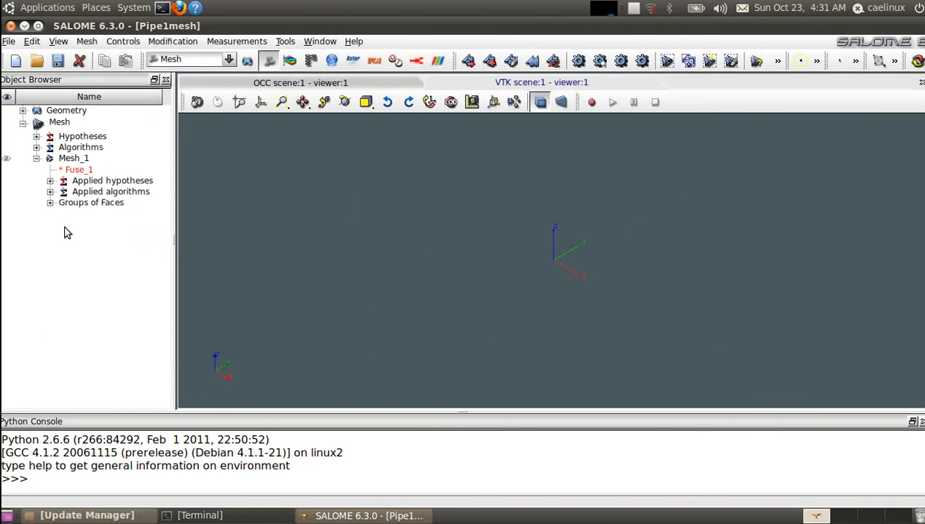
- Show Mesh_1 in the VTK viewer
{"action": "left_click", "coordinate": [69, 159]}
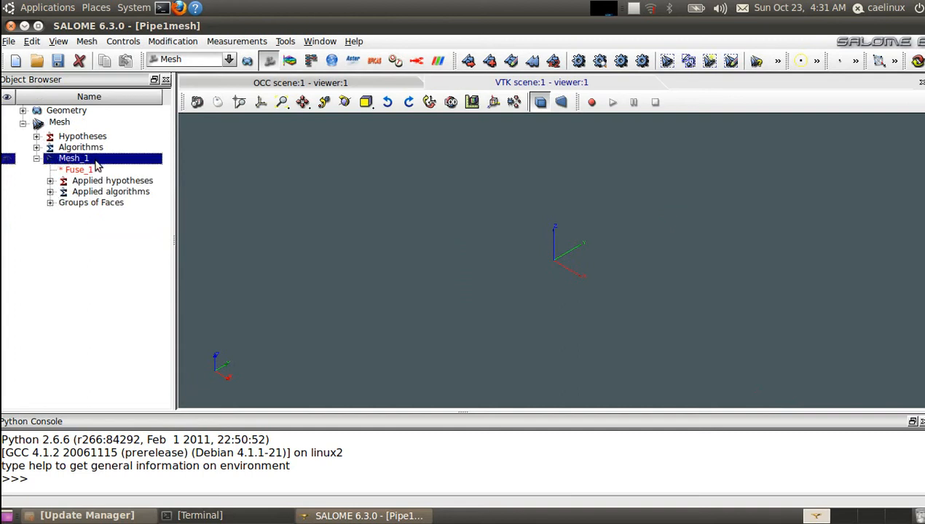
{"action": "right_click", "coordinate": [58, 162]}
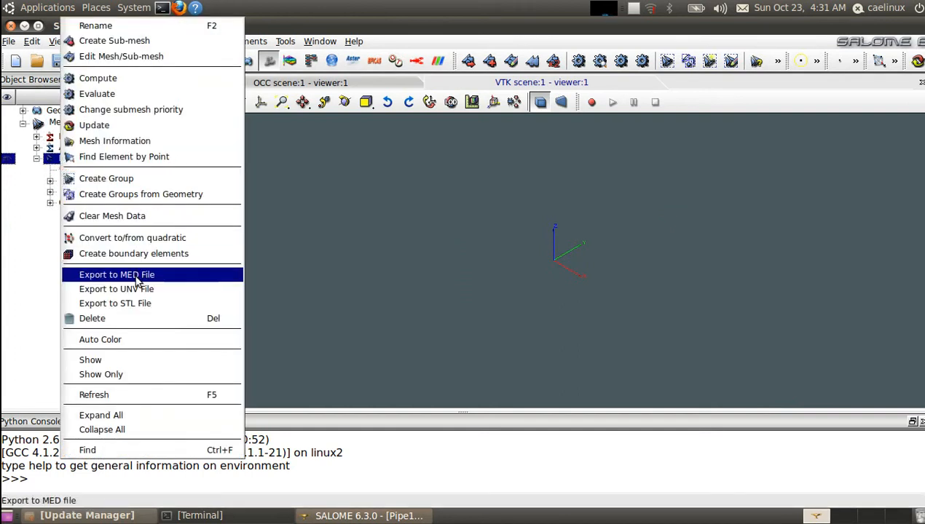
{"action": "left_click", "coordinate": [126, 360]}
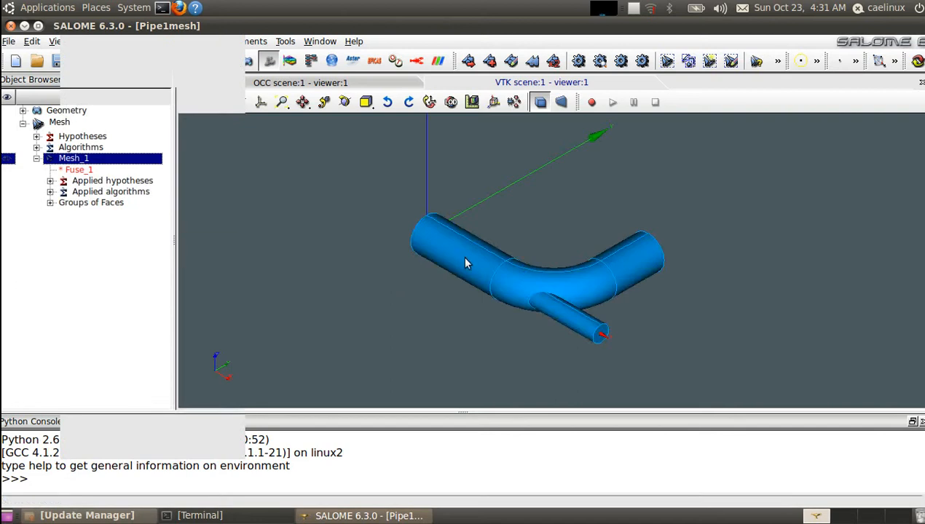
{"action": "scroll", "coordinate": [540, 309], "scroll_direction": "up", "scroll_amount": 2}
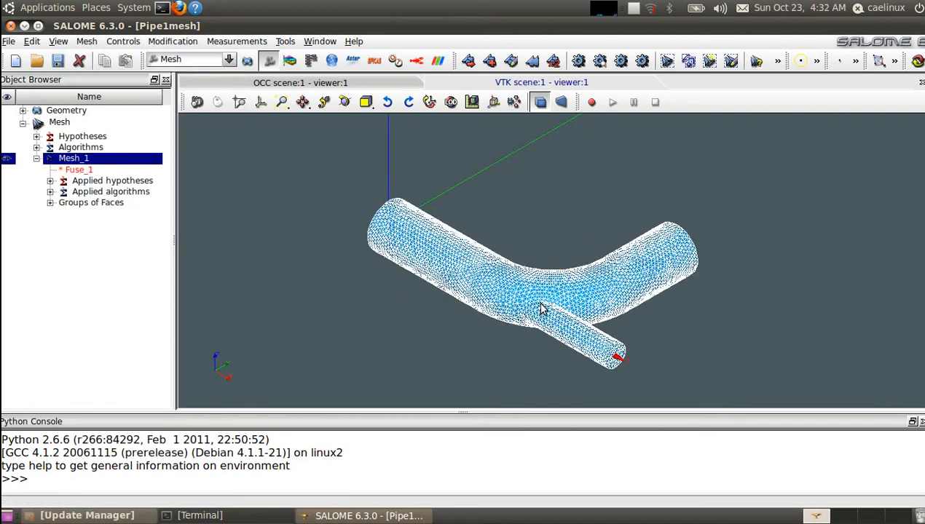
- Review the Mesh Information of Mesh_1 for its node and element counts, and close it
{"action": "right_click", "coordinate": [62, 161]}
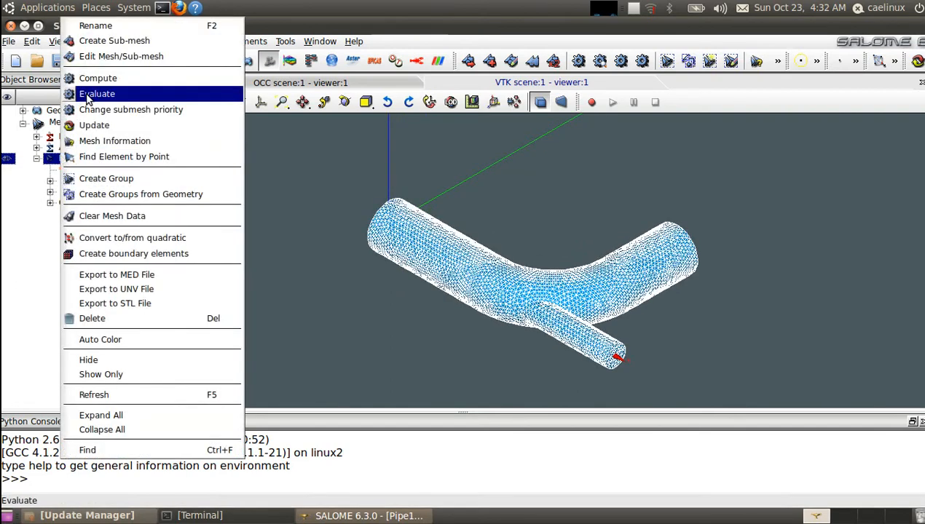
{"action": "left_click", "coordinate": [105, 143]}
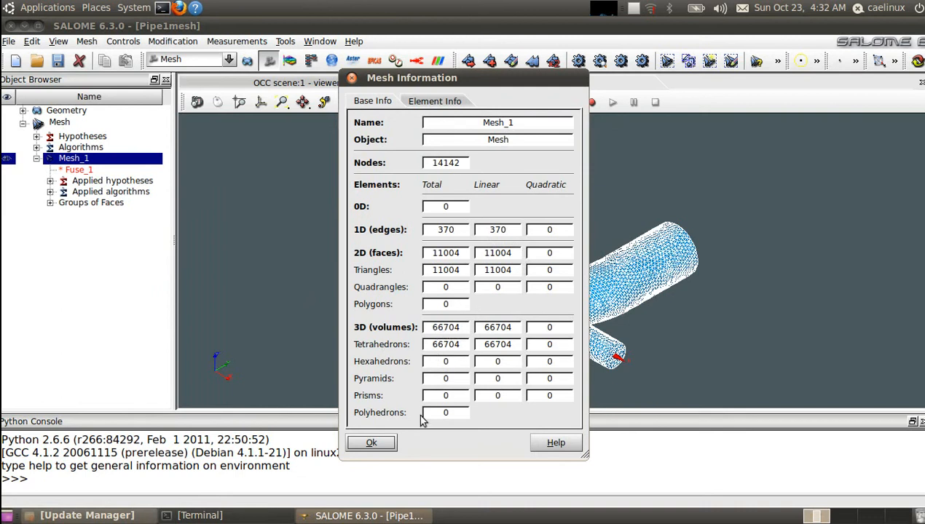
{"action": "left_click", "coordinate": [373, 444]}
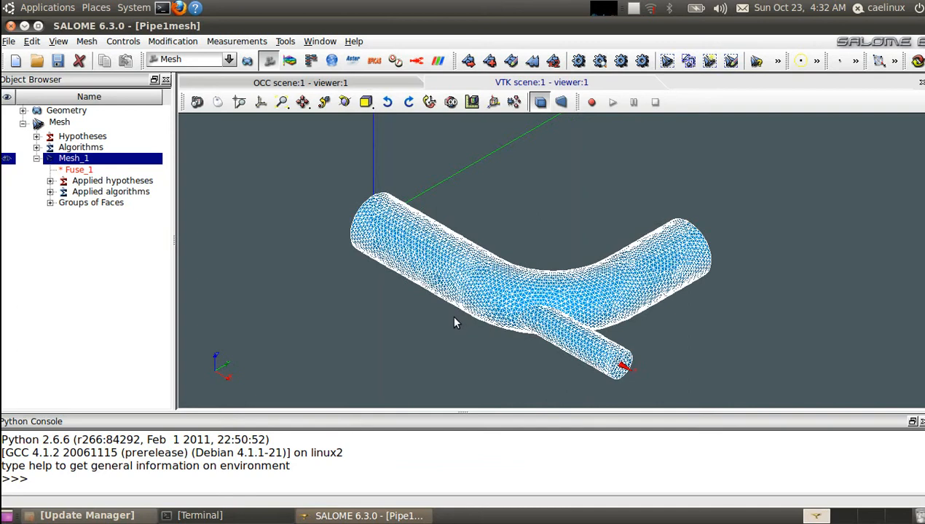
- Expand the Groups of Faces of Mesh_1 and briefly check the Walls and F1 groups in the viewer
{"action": "right_click_drag", "start_coordinate": [485, 336], "coordinate": [772, 318], "text": "ctrl"}
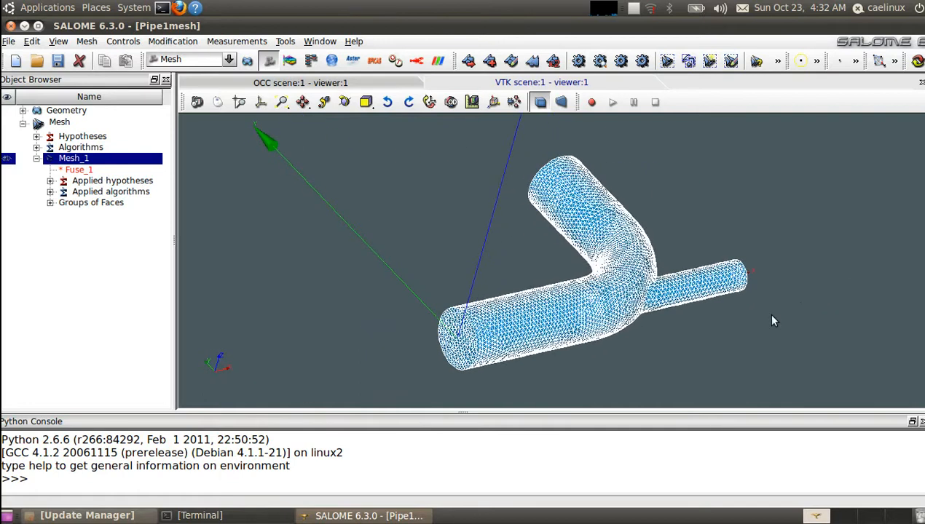
{"action": "left_click", "coordinate": [50, 202]}
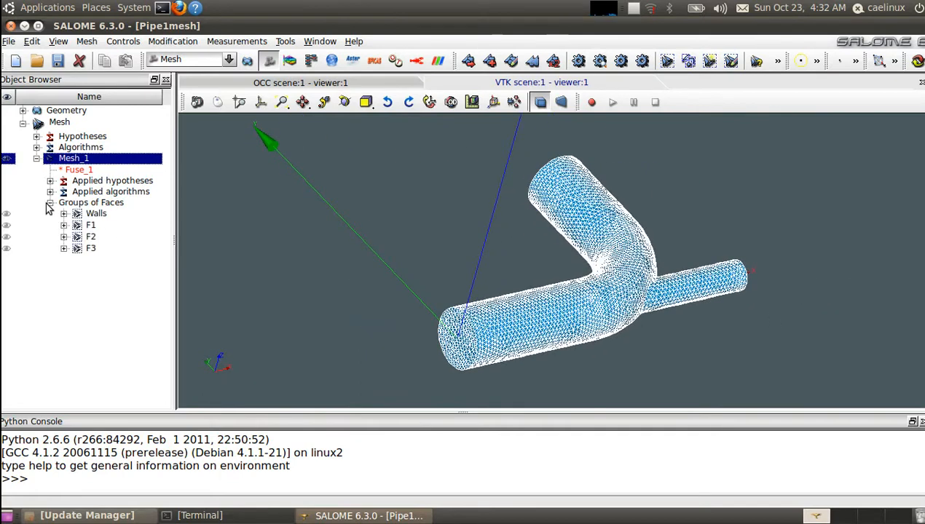
{"action": "left_click", "coordinate": [95, 214]}
{"action": "left_click", "coordinate": [7, 215]}
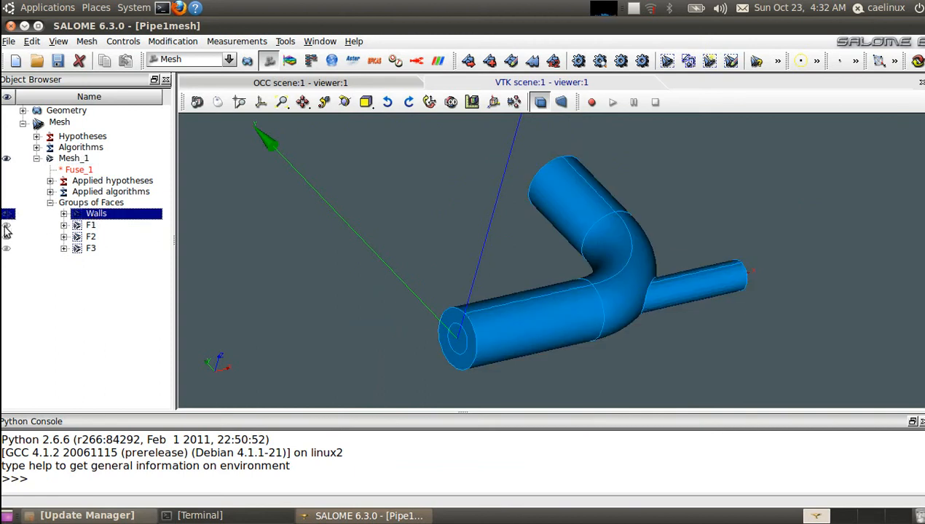
{"action": "left_click", "coordinate": [6, 226]}
{"action": "left_click", "coordinate": [7, 226]}
- Show the F2 and F3 face groups of Mesh_1 and highlight each in turn to examine its pipe opening
{"action": "left_click", "coordinate": [7, 236]}
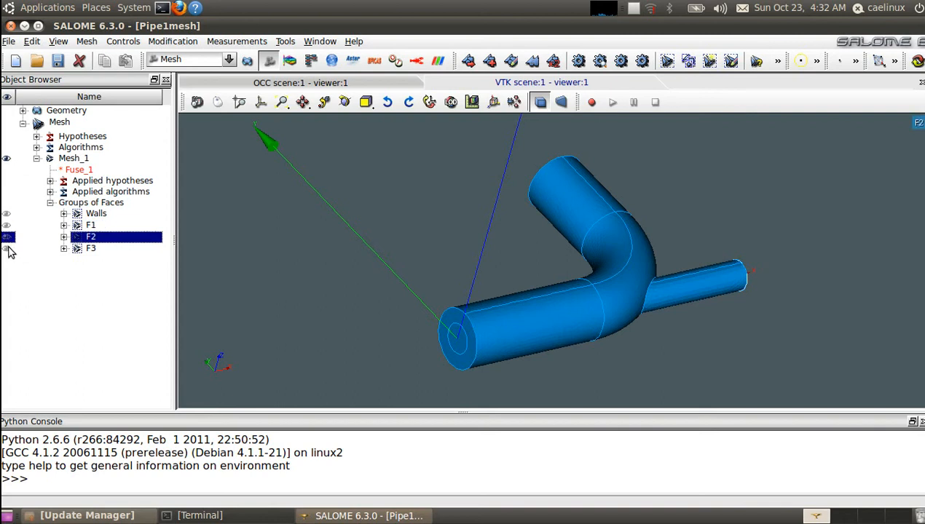
{"action": "left_click", "coordinate": [6, 249]}
{"action": "right_click_drag", "start_coordinate": [709, 314], "coordinate": [203, 349], "text": "ctrl"}
{"action": "left_click", "coordinate": [7, 249]}
{"action": "left_click", "coordinate": [7, 249]}
{"action": "left_click", "coordinate": [87, 238]}
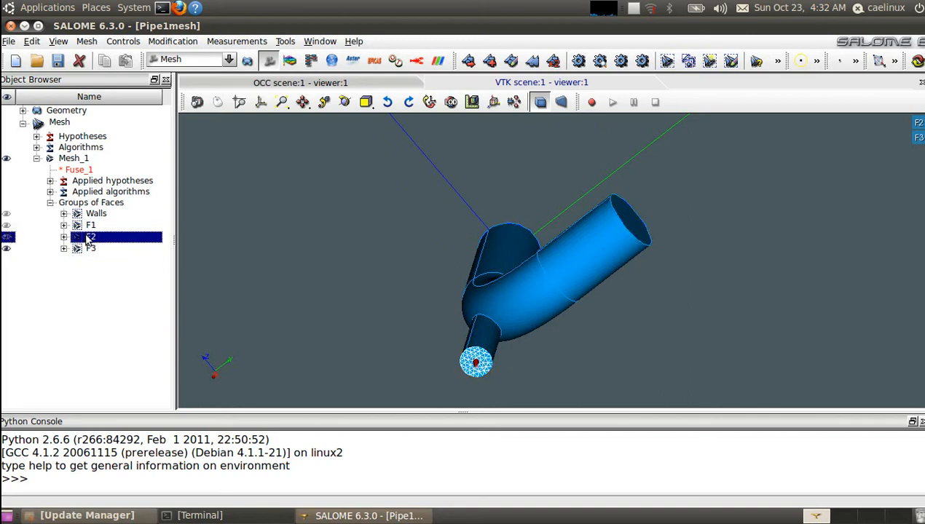
{"action": "left_click", "coordinate": [90, 250]}
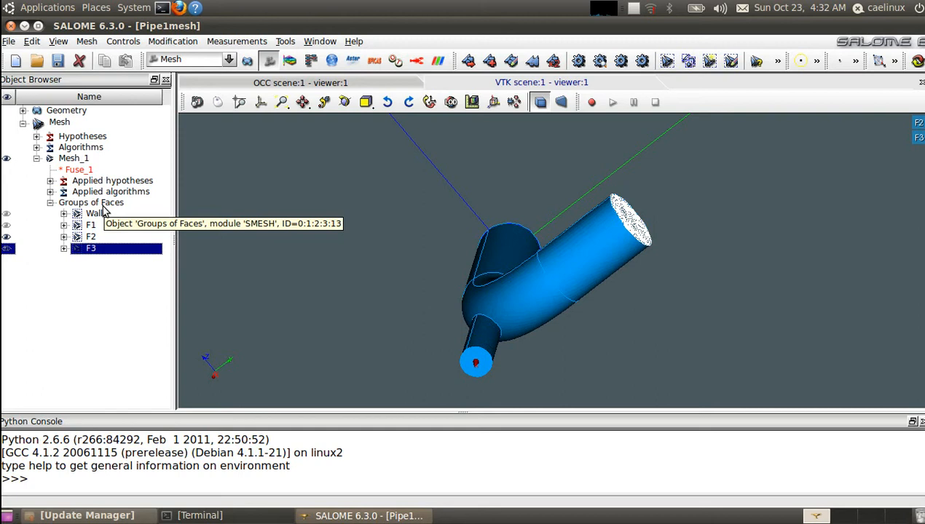
{"action": "left_click", "coordinate": [296, 222]}
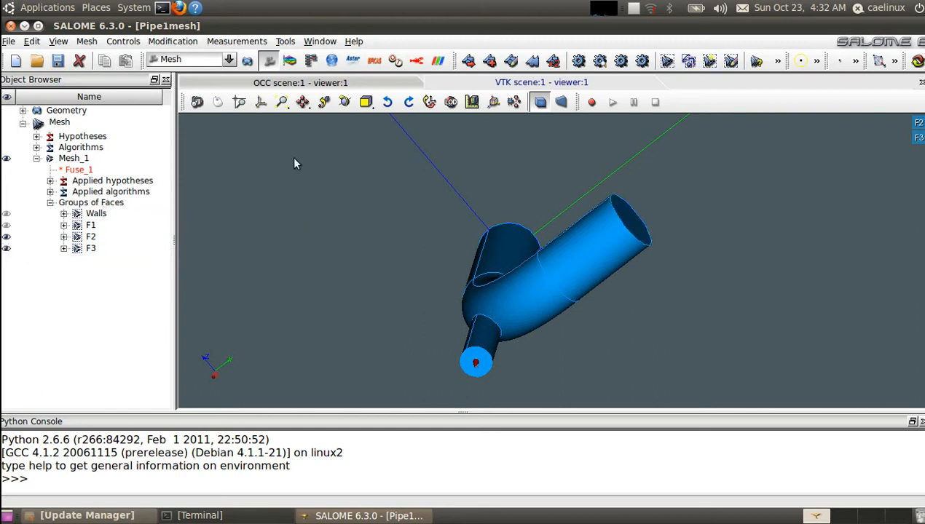
- Start exporting Mesh_1 to a MED file and create a folder named CFD-Saturne in the caelinux home directory as its destination
{"action": "right_click", "coordinate": [69, 158]}
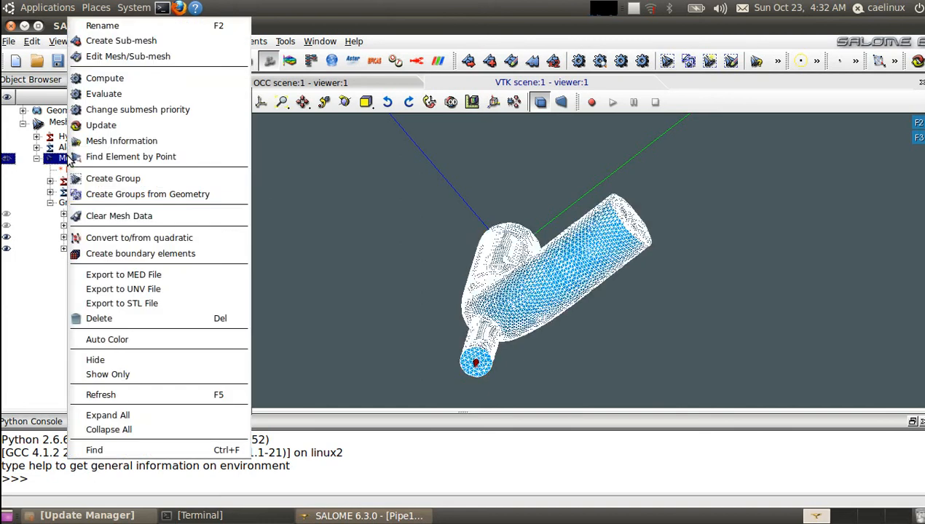
{"action": "left_click", "coordinate": [135, 281]}
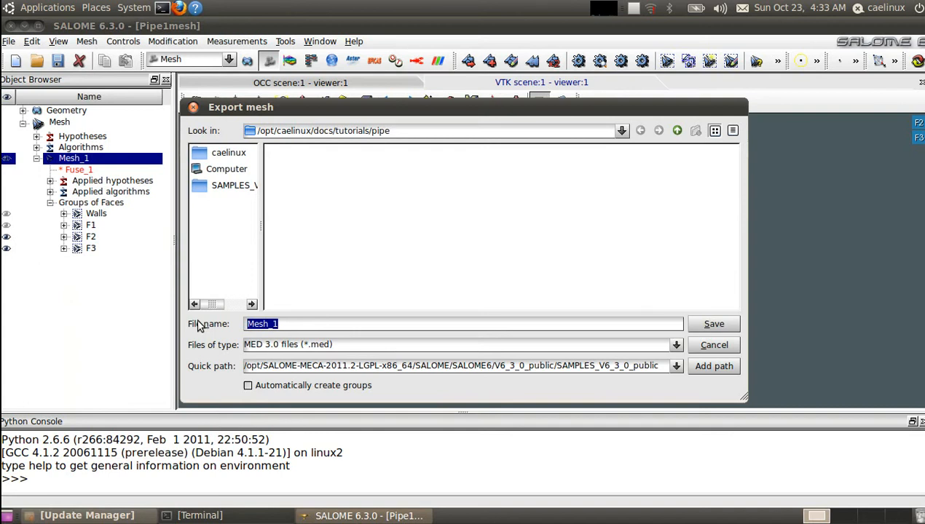
{"action": "key", "text": "BackSpace"}
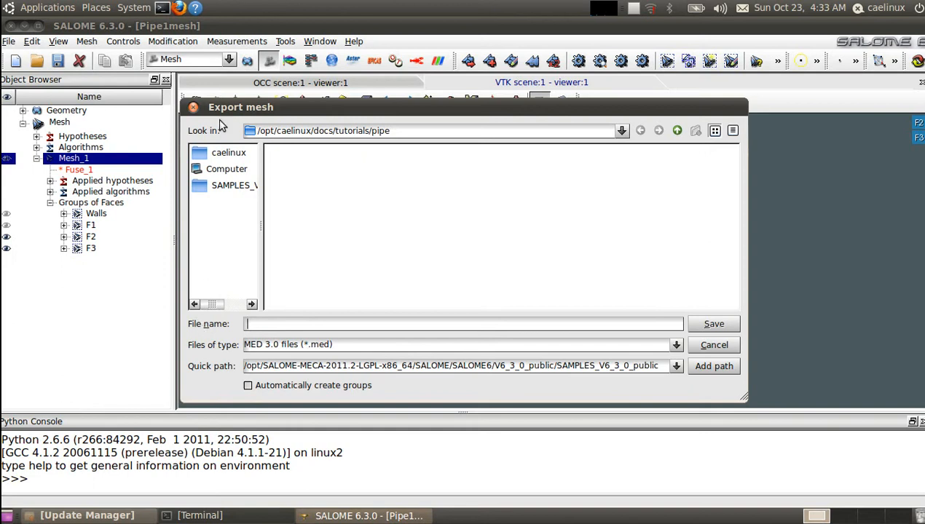
{"action": "left_click", "coordinate": [242, 153]}
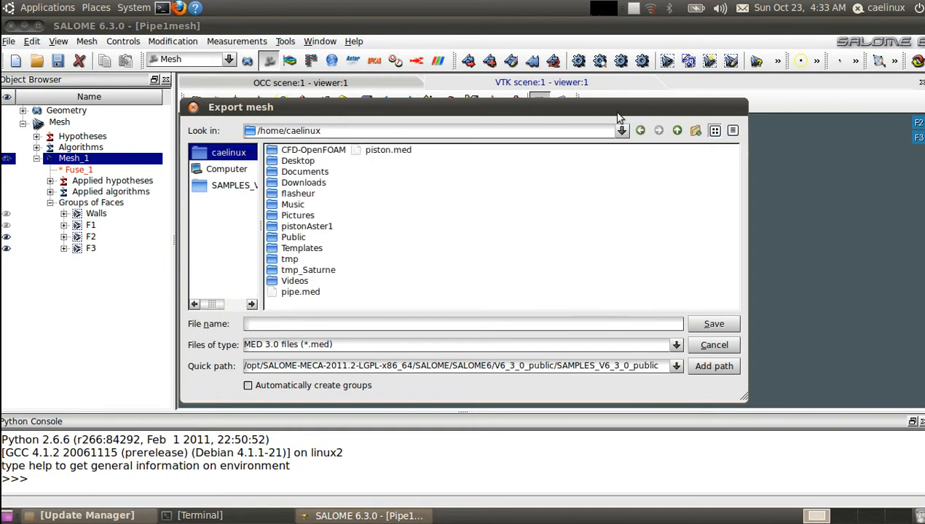
{"action": "left_click", "coordinate": [695, 130]}
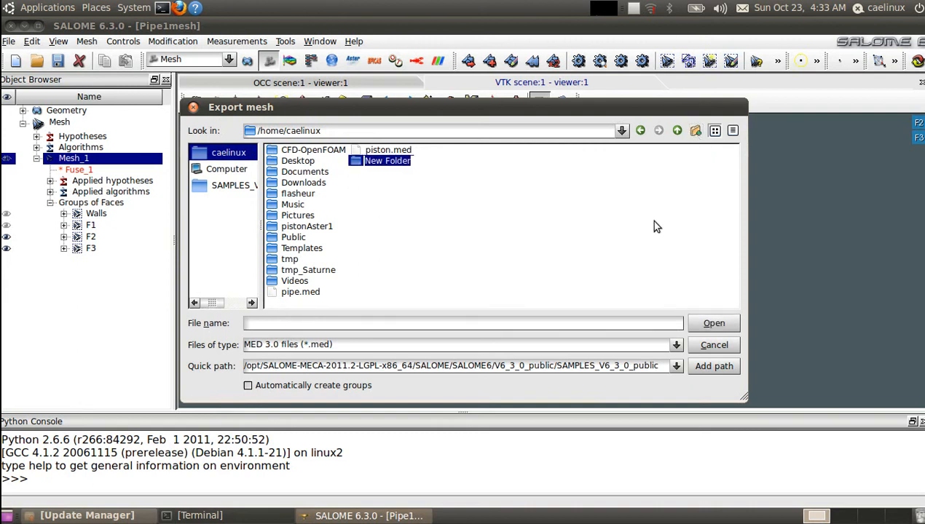
{"action": "type", "text": "CFD-Saturne"}
{"action": "key", "text": "Return"}
{"action": "key", "text": "Return"}
- Save the exported mesh as pipe.med in the CFD-Saturne folder
{"action": "left_click", "coordinate": [345, 324]}
{"action": "type", "text": "pipe"}
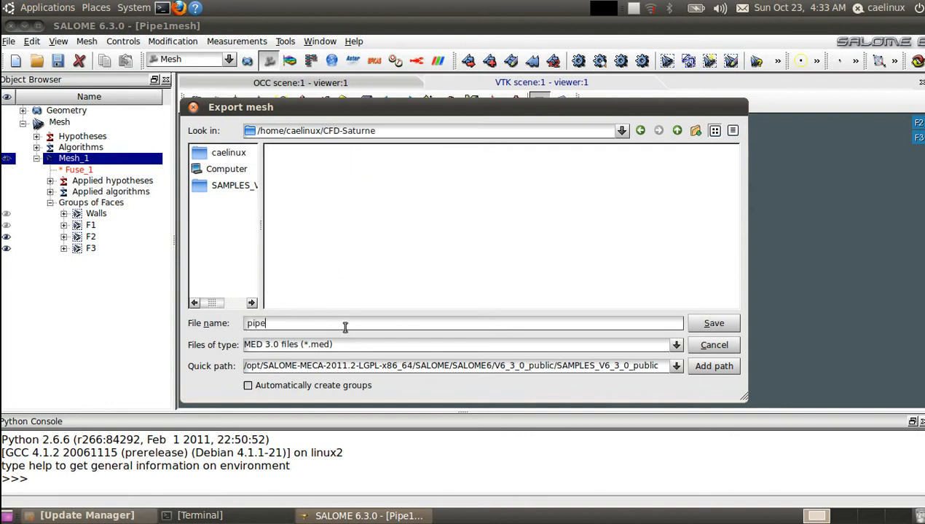
{"action": "type", "text": ".med"}
{"action": "key", "text": "Return"}
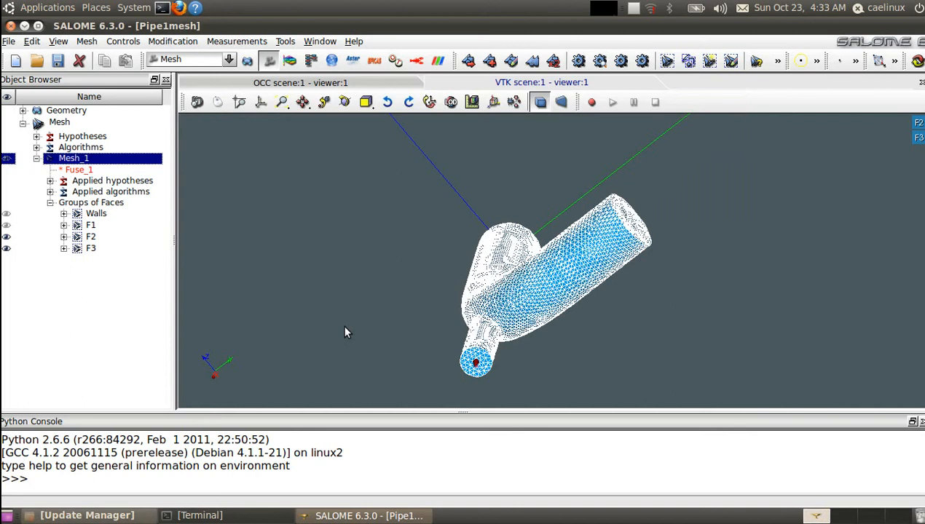
- Minimize SALOME and launch the Code-Saturne Wizard from the CAELinux applications
{"action": "left_click", "coordinate": [24, 25]}
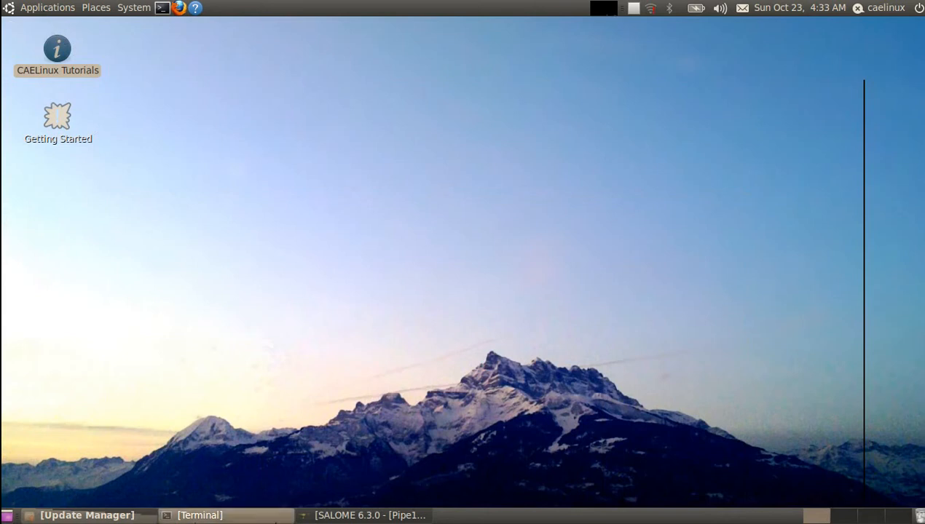
{"action": "left_click", "coordinate": [46, 8]}
{"action": "mouse_move", "coordinate": [36, 49]}
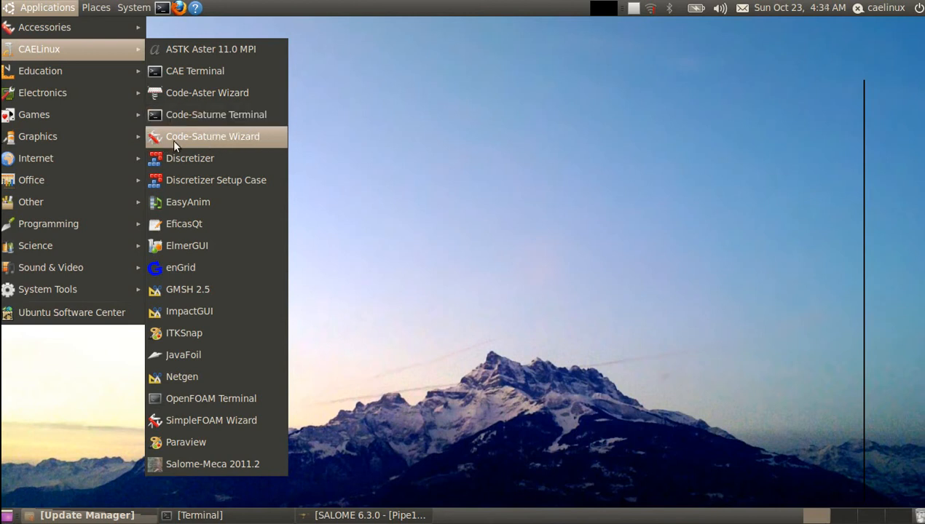
{"action": "left_click", "coordinate": [236, 140]}
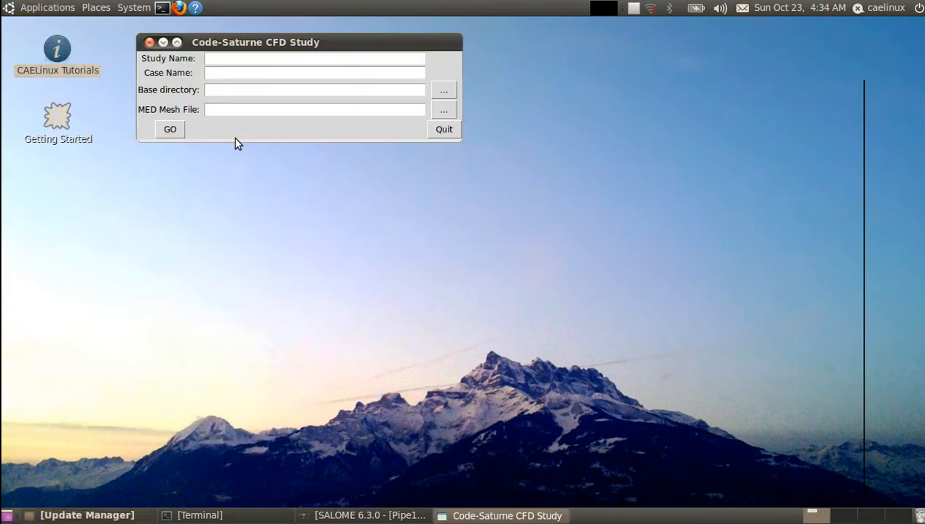
{"action": "left_click_drag", "start_coordinate": [244, 42], "coordinate": [322, 96]}
- Name the CFD study Pipe and its case Case1
{"action": "left_click", "coordinate": [324, 111]}
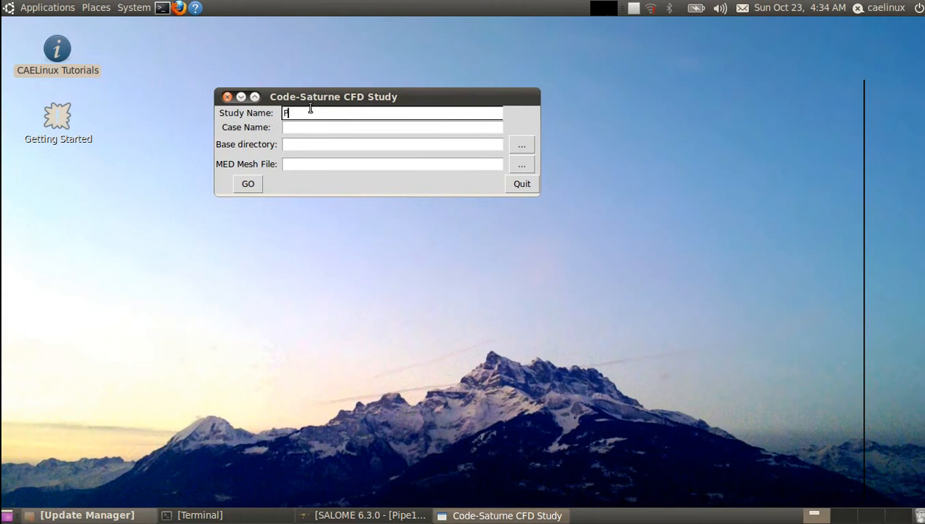
{"action": "type", "text": "Pipe"}
{"action": "left_click", "coordinate": [316, 127]}
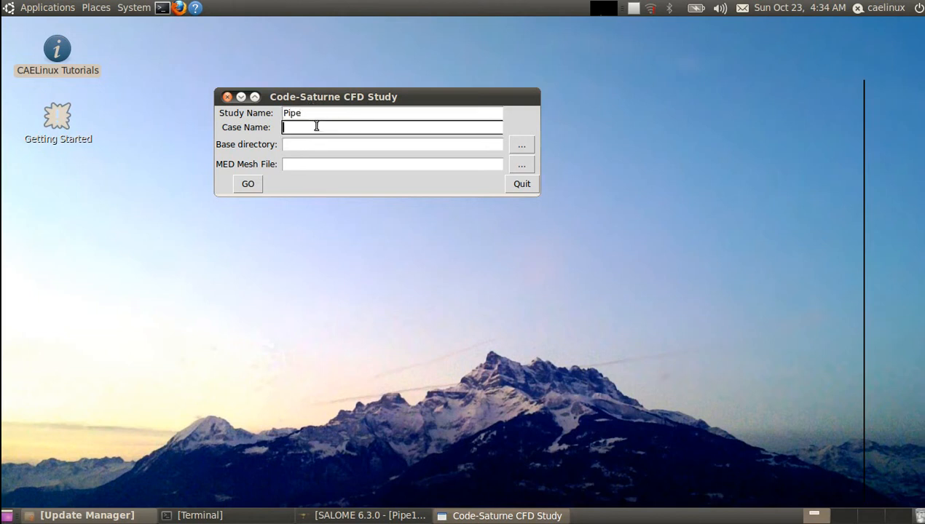
{"action": "type", "text": "Case1"}
- Set the study's base directory to /home/caelinux/CFD-Saturne
{"action": "left_click", "coordinate": [351, 145]}
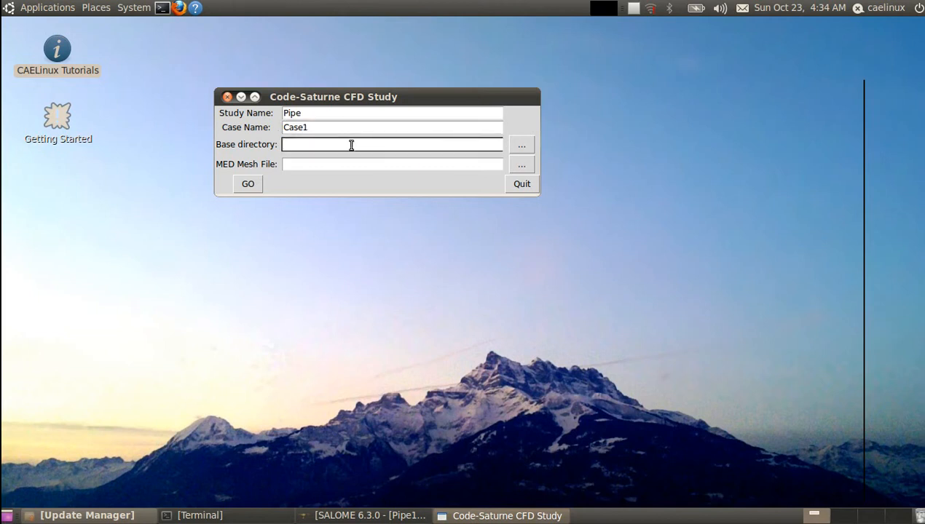
{"action": "left_click", "coordinate": [528, 146]}
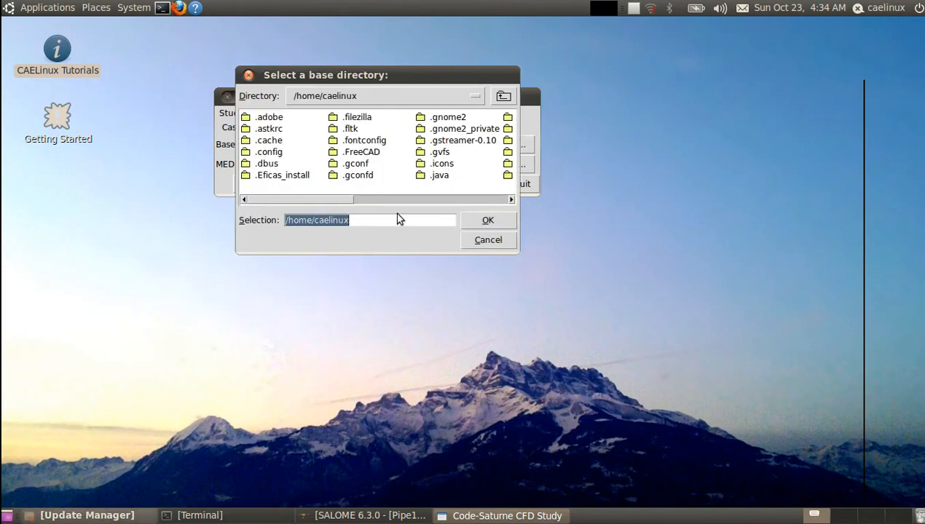
{"action": "left_click_drag", "start_coordinate": [297, 201], "coordinate": [391, 204]}
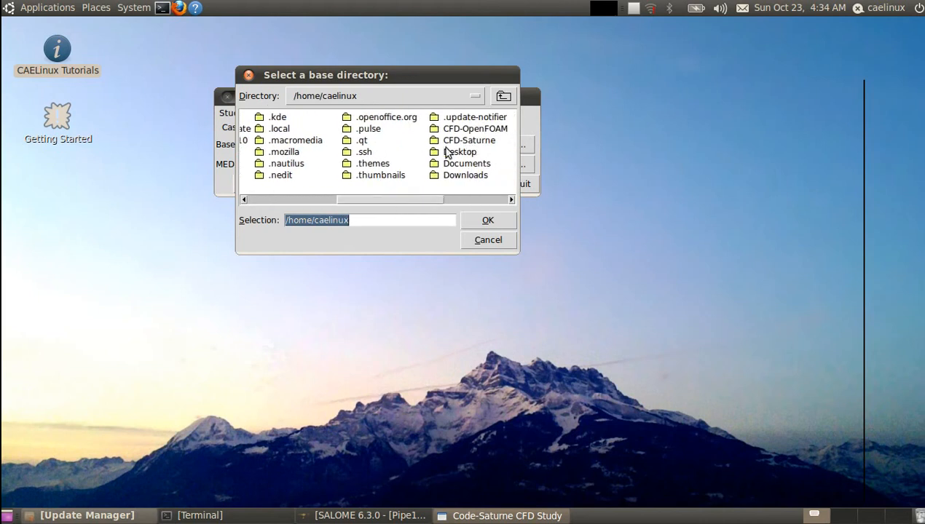
{"action": "double_click", "coordinate": [487, 141]}
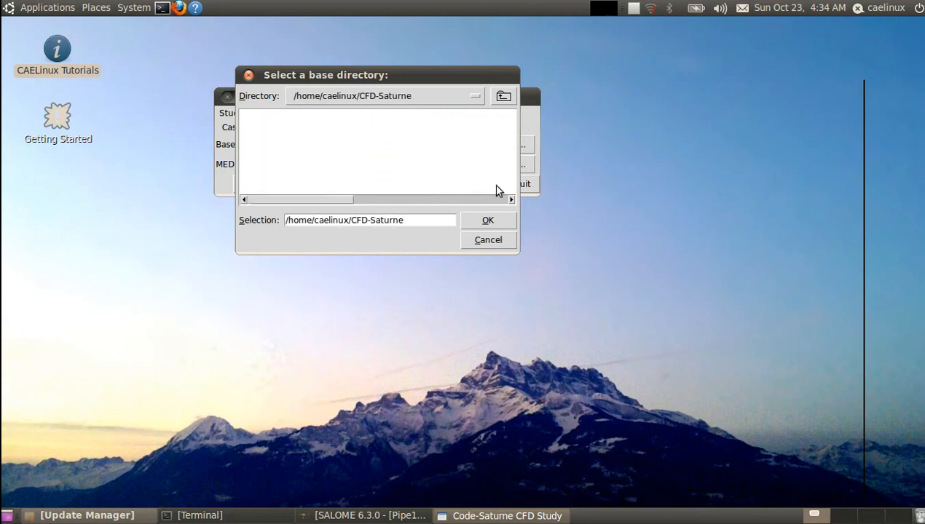
{"action": "left_click", "coordinate": [488, 220]}
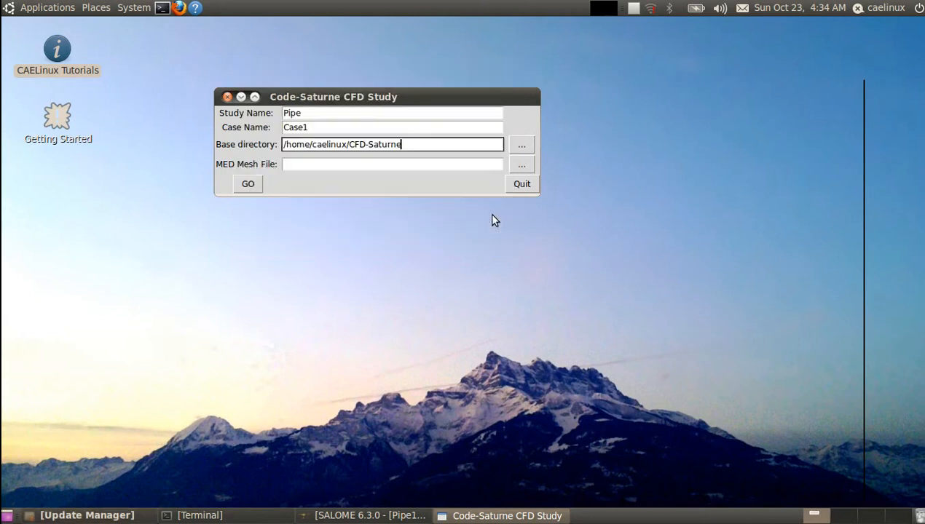
- Choose pipe.med from the CFD-Saturne folder as the study's MED mesh file
{"action": "left_click", "coordinate": [377, 166]}
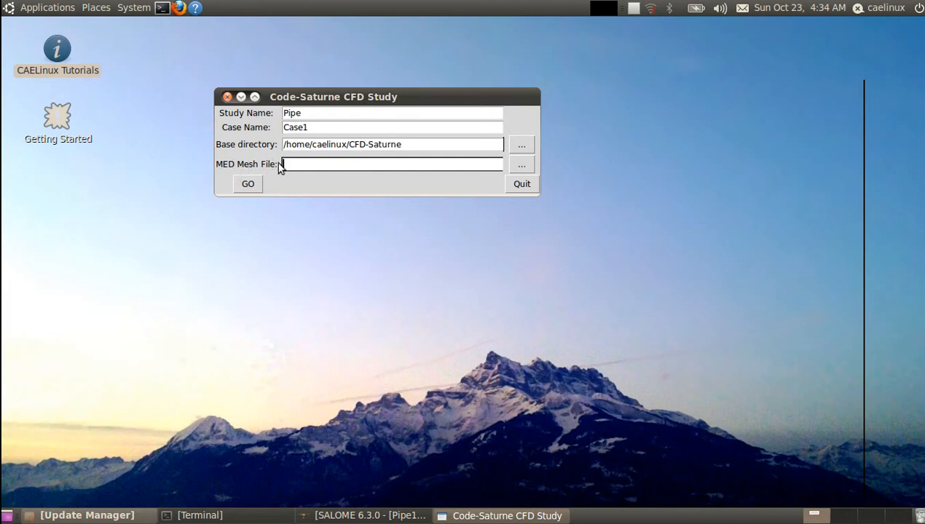
{"action": "left_click", "coordinate": [522, 165]}
{"action": "scroll", "coordinate": [436, 206], "scroll_direction": "down", "scroll_amount": 5}
{"action": "scroll", "coordinate": [415, 207], "scroll_direction": "down", "scroll_amount": 2}
{"action": "left_click", "coordinate": [400, 143]}
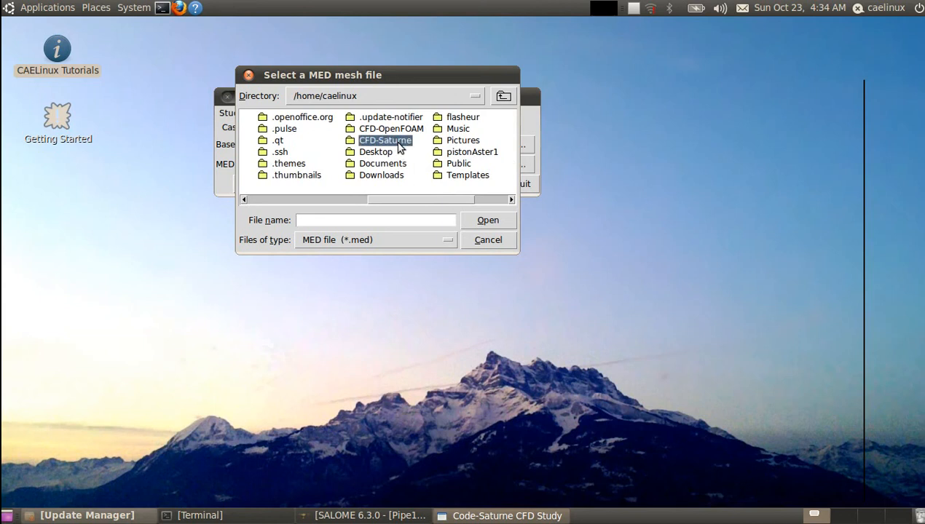
{"action": "double_click", "coordinate": [400, 143]}
{"action": "left_click", "coordinate": [267, 118]}
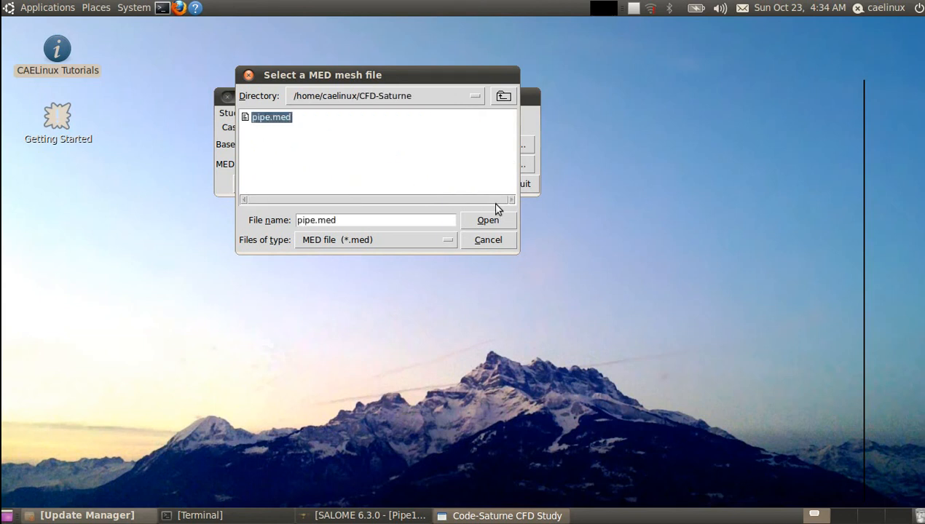
{"action": "left_click", "coordinate": [503, 220]}
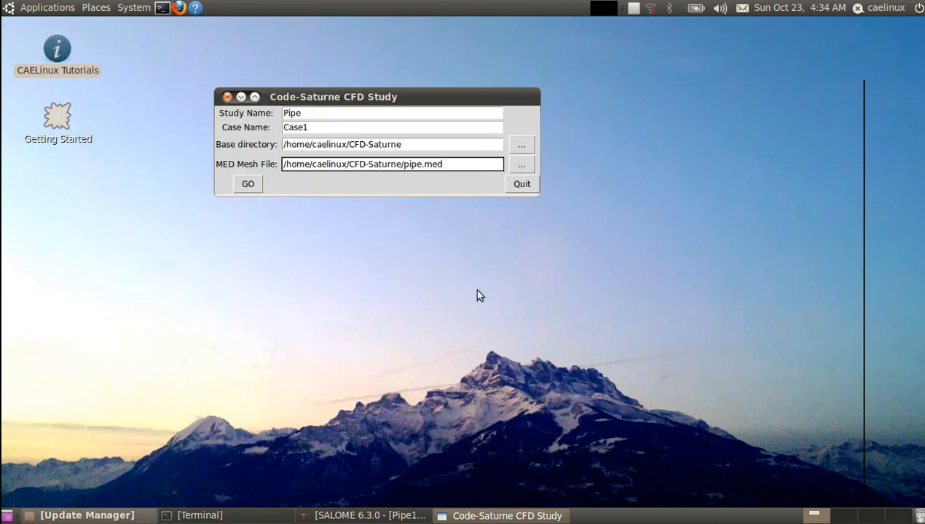
- Generate the study and case, clear the terminal out of the way, and create a new parameter set in the Code_Saturne GUI
{"action": "left_click", "coordinate": [249, 183]}
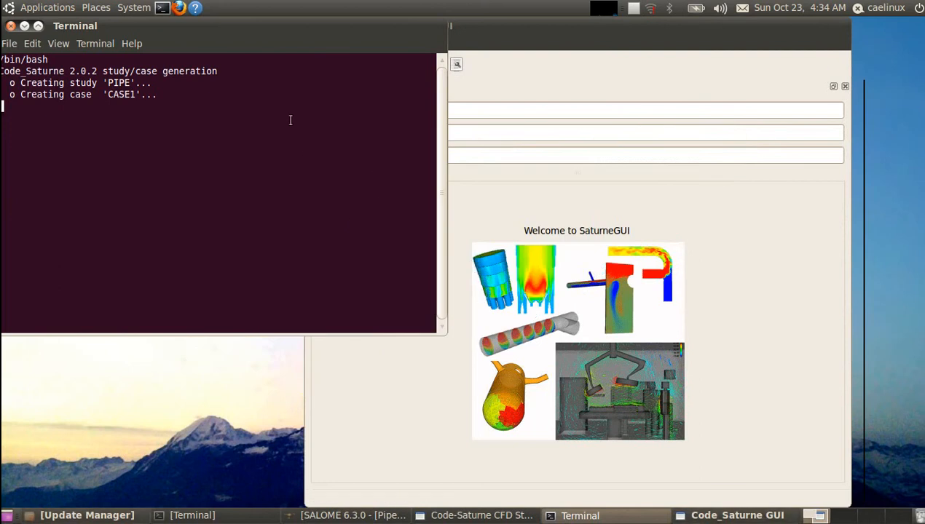
{"action": "left_click_drag", "start_coordinate": [272, 30], "coordinate": [301, 31]}
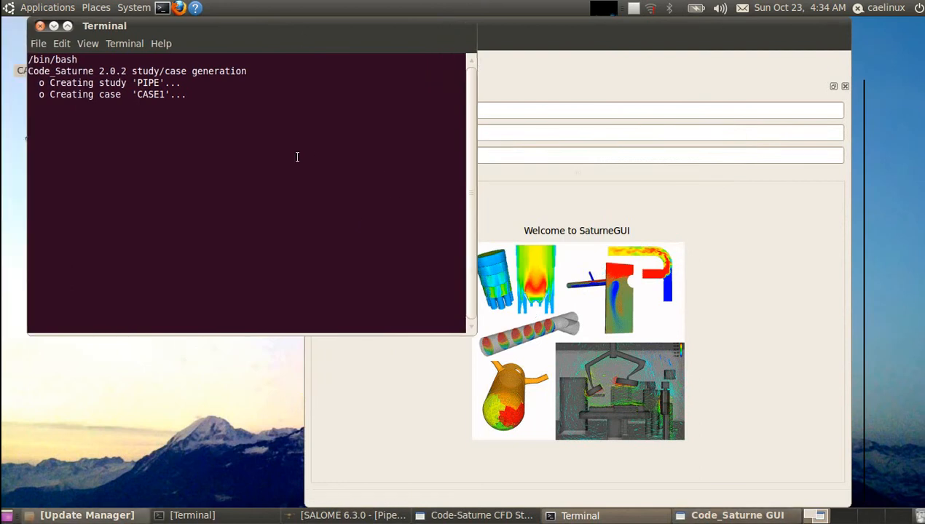
{"action": "left_click", "coordinate": [54, 26]}
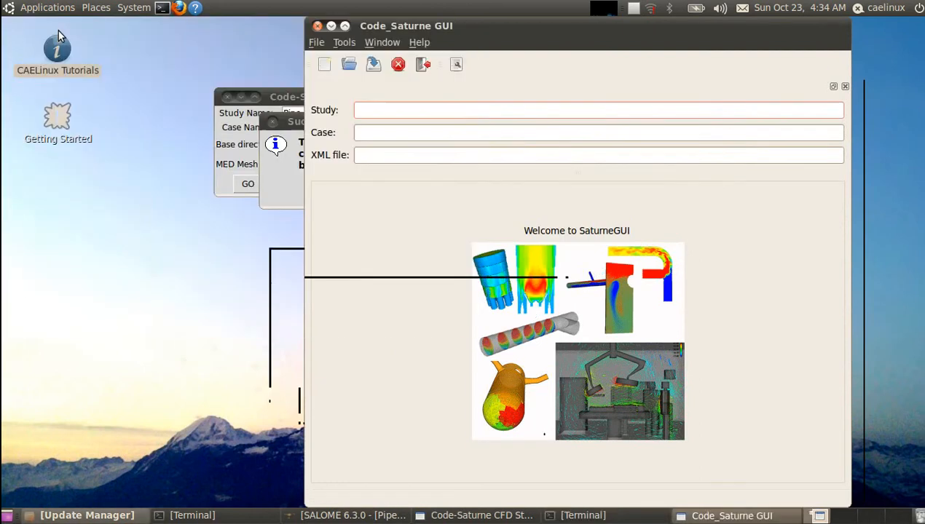
{"action": "left_click_drag", "start_coordinate": [376, 29], "coordinate": [246, 22]}
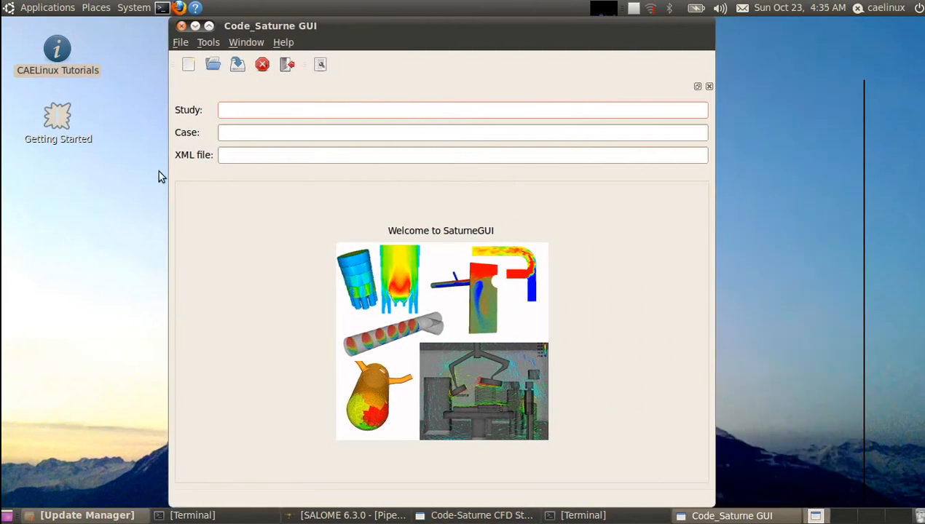
{"action": "left_click", "coordinate": [188, 67]}
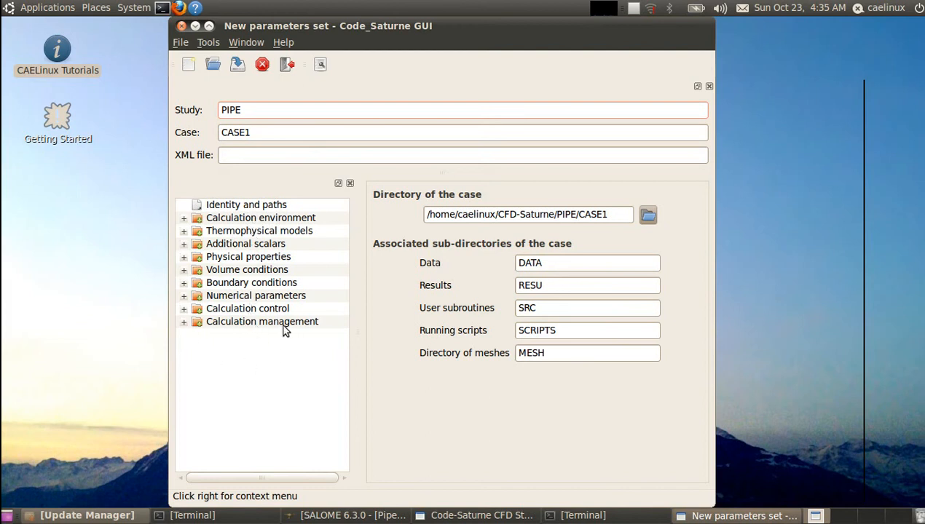
- Check the meshes selection under Calculation environment and run the mesh quality check with the existing EnSight Gold options
{"action": "left_click", "coordinate": [183, 219]}
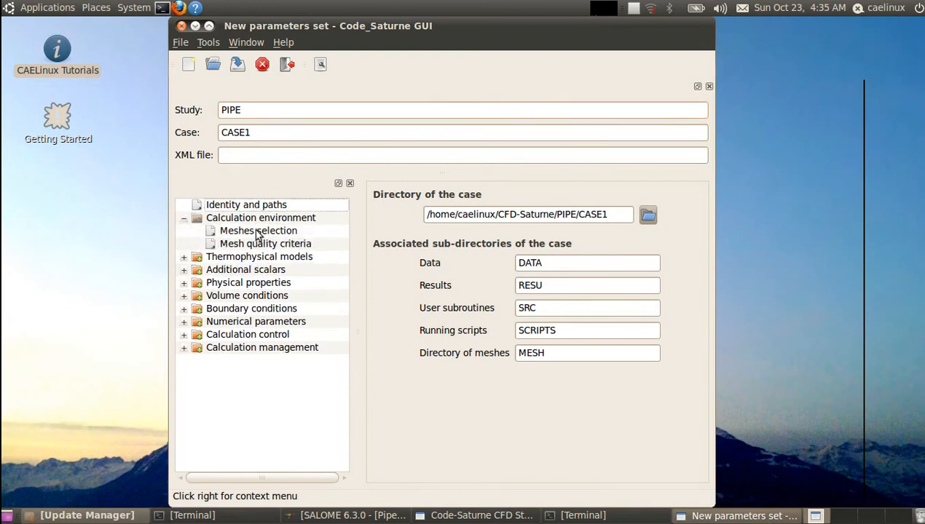
{"action": "left_click", "coordinate": [258, 230]}
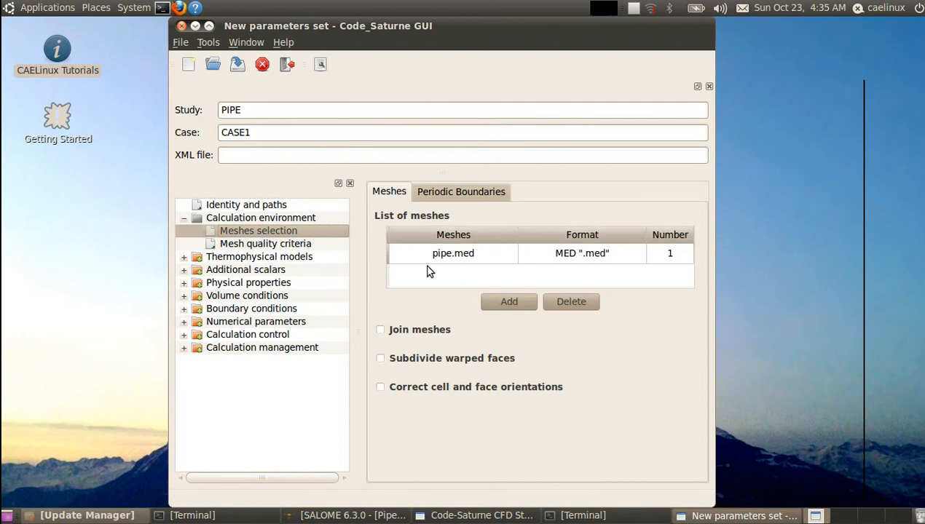
{"action": "left_click", "coordinate": [268, 244]}
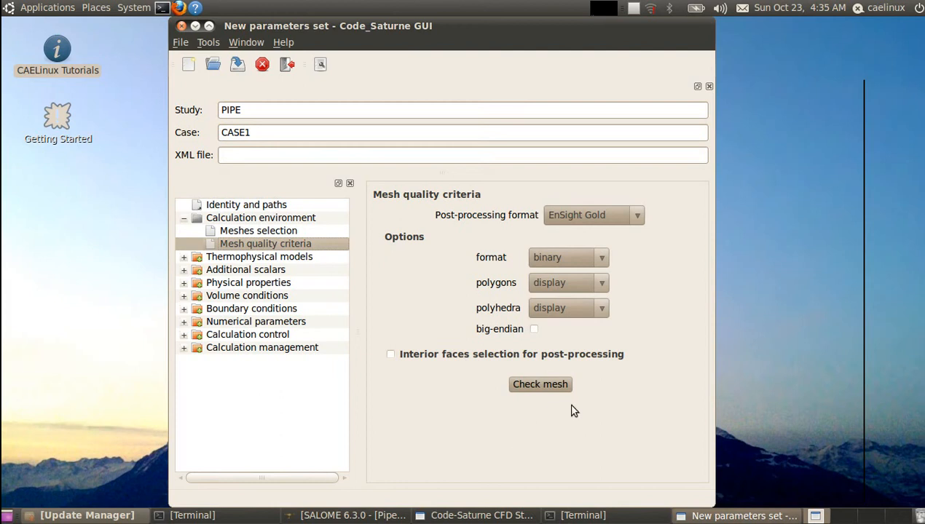
{"action": "left_click", "coordinate": [540, 384]}
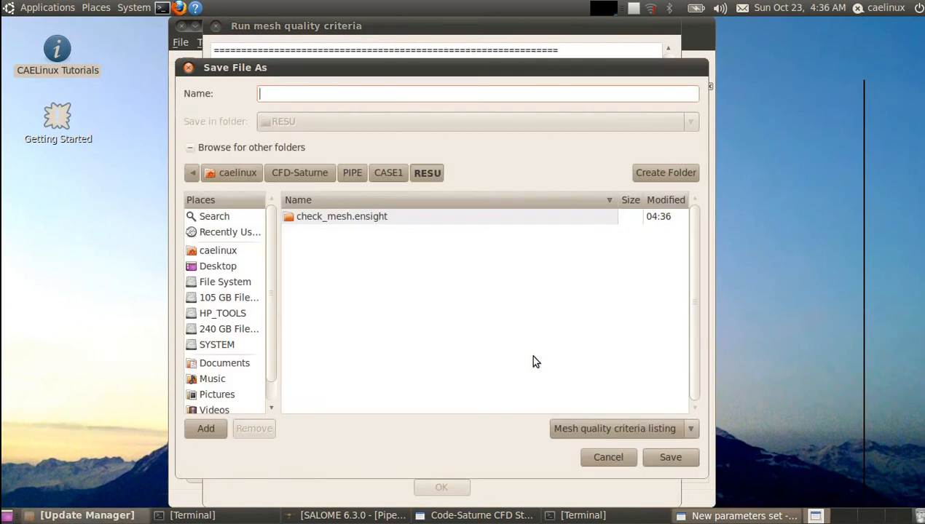
- Save the mesh quality criteria listing as listpre in the case's RESU folder
{"action": "left_click_drag", "start_coordinate": [472, 70], "coordinate": [920, 53]}
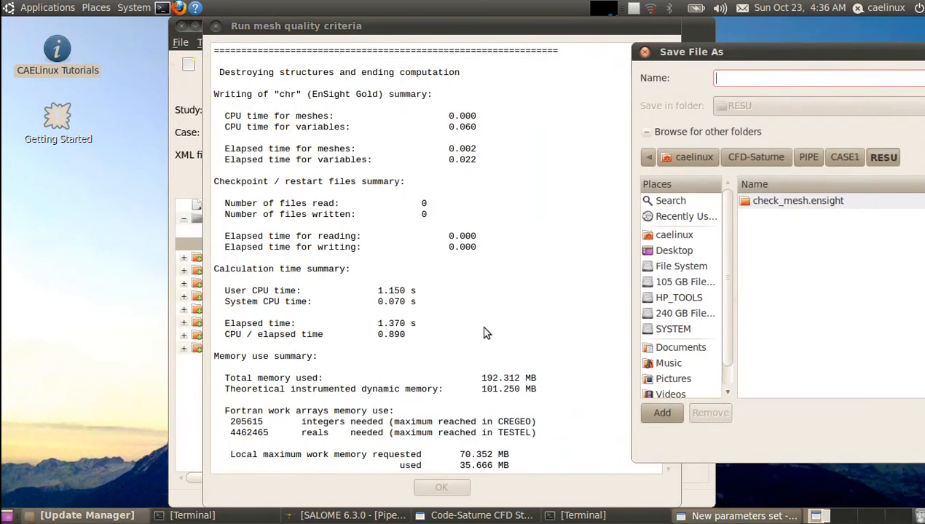
{"action": "left_click_drag", "start_coordinate": [756, 55], "coordinate": [406, 88]}
{"action": "type", "text": "list"}
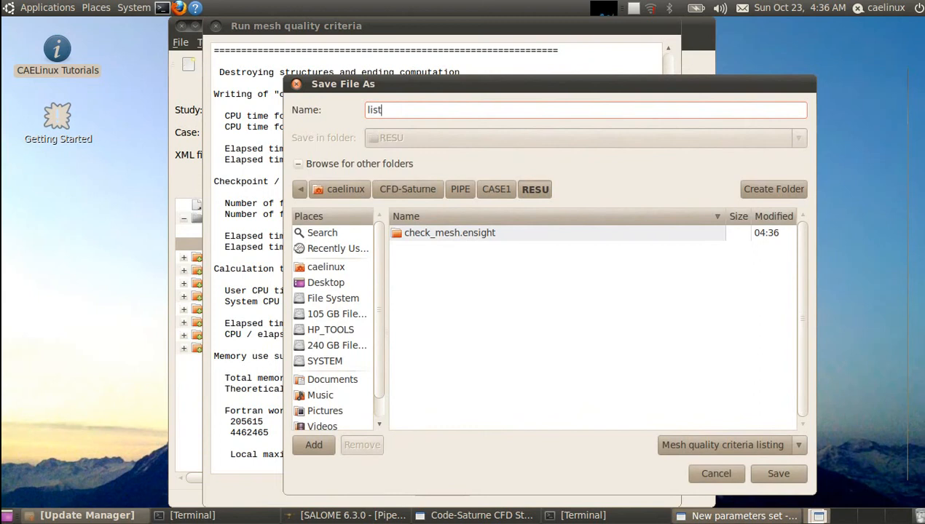
{"action": "type", "text": "pre"}
{"action": "left_click", "coordinate": [776, 474]}
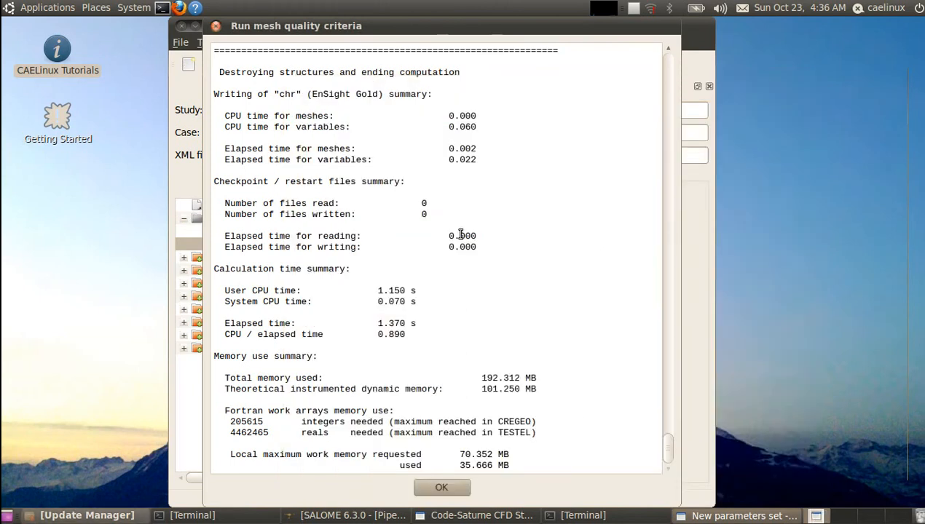
- Examine the cell volume, non-orthogonality, weighting and warping histograms in the mesh quality report, and close it
{"action": "scroll", "coordinate": [460, 235], "scroll_direction": "up", "scroll_amount": 8}
{"action": "scroll", "coordinate": [461, 234], "scroll_direction": "up", "scroll_amount": 18}
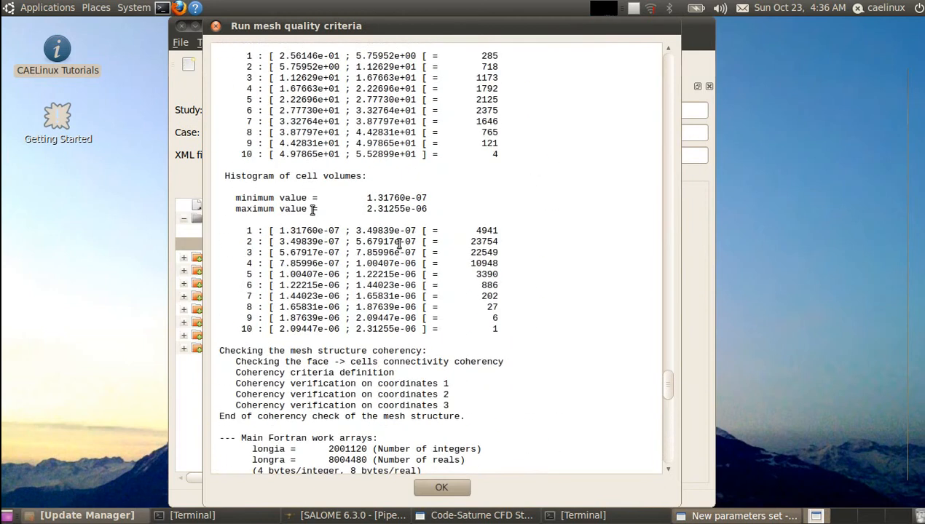
{"action": "scroll", "coordinate": [380, 321], "scroll_direction": "up", "scroll_amount": 4}
{"action": "scroll", "coordinate": [409, 289], "scroll_direction": "up", "scroll_amount": 3}
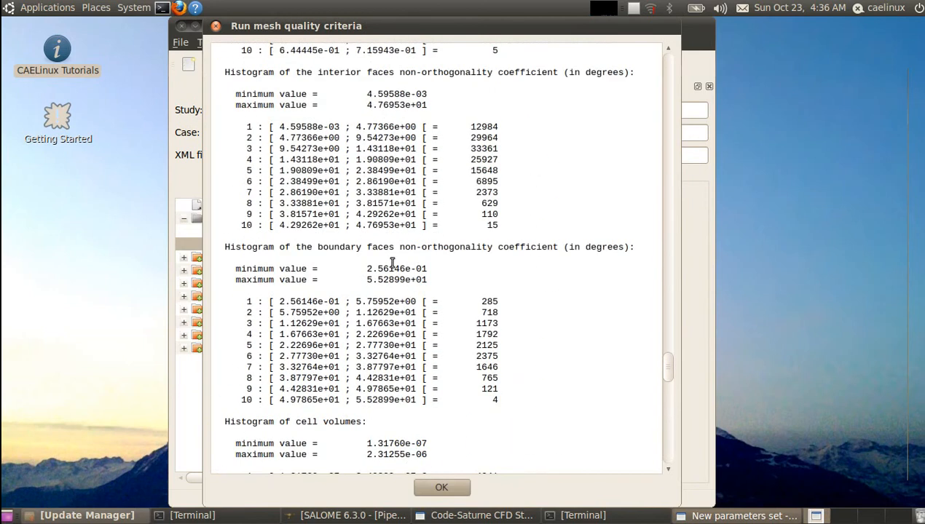
{"action": "scroll", "coordinate": [409, 289], "scroll_direction": "up", "scroll_amount": 5}
{"action": "scroll", "coordinate": [394, 182], "scroll_direction": "up", "scroll_amount": 15}
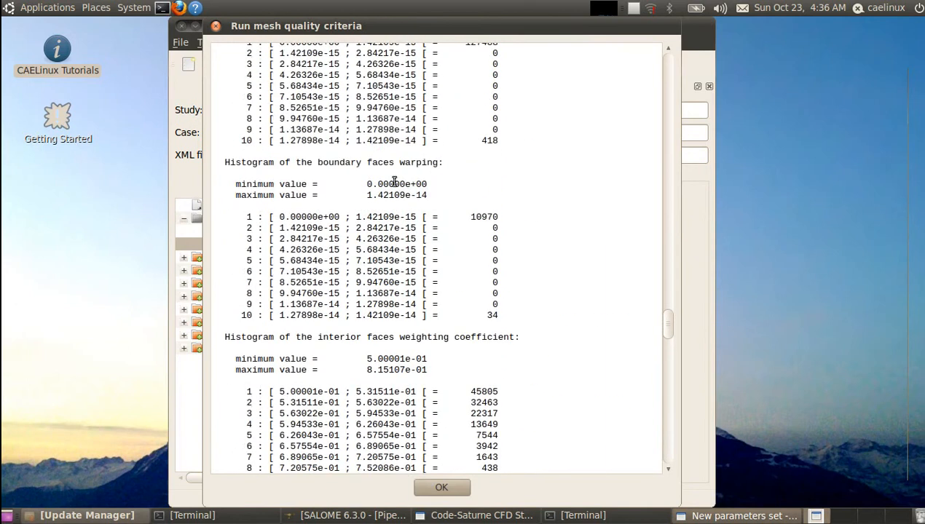
{"action": "scroll", "coordinate": [394, 182], "scroll_direction": "up", "scroll_amount": 3}
{"action": "left_click", "coordinate": [214, 26]}
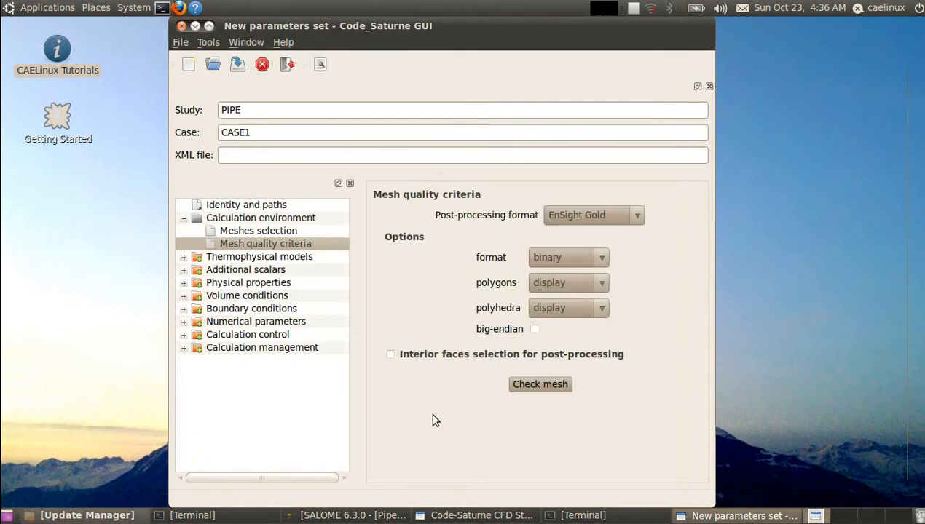
- Set the flow algorithm to steady flow in the calculation features of the thermophysical models
{"action": "left_click", "coordinate": [184, 258]}
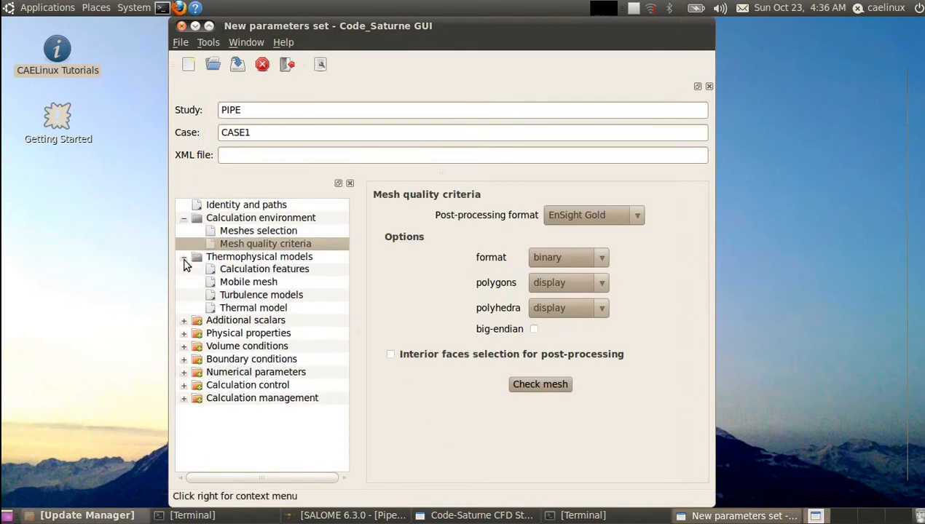
{"action": "left_click", "coordinate": [244, 259]}
{"action": "left_click", "coordinate": [247, 269]}
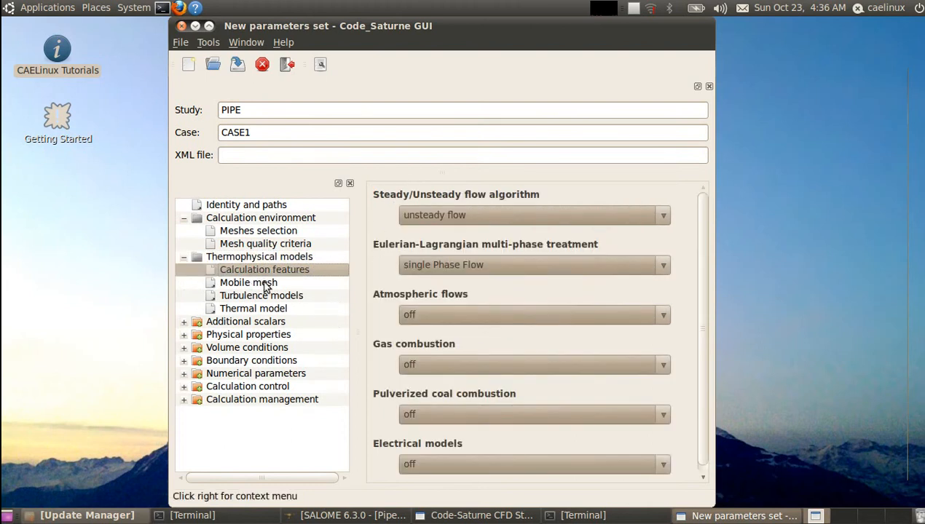
{"action": "left_click", "coordinate": [506, 215]}
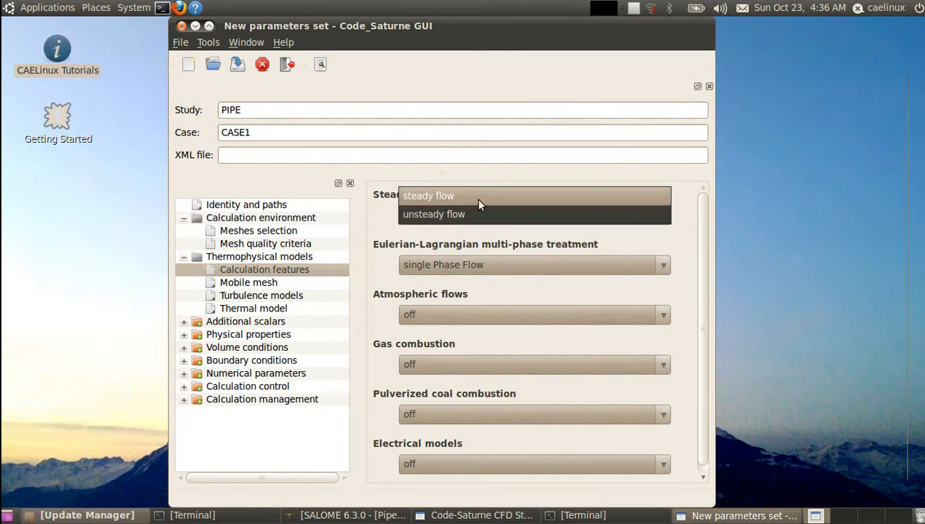
{"action": "left_click", "coordinate": [427, 197]}
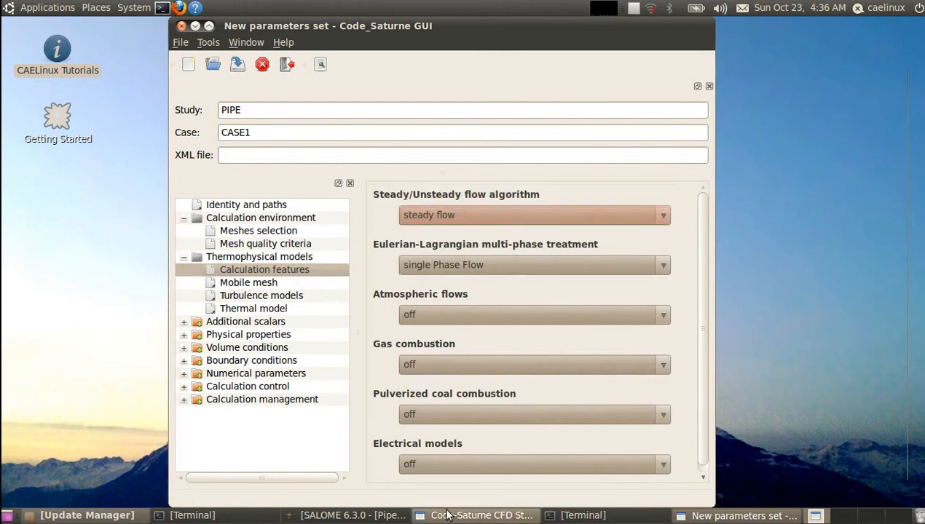
{"action": "scroll", "coordinate": [696, 362], "scroll_direction": "down", "scroll_amount": 1}
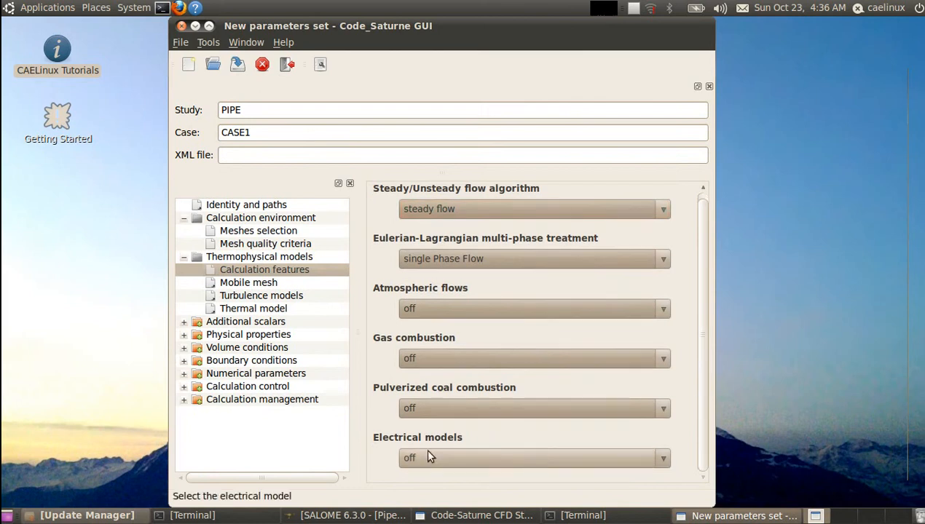
- Set the turbulence model to No model (i.e. laminar flow) and open the thermal model settings
{"action": "left_click", "coordinate": [233, 284]}
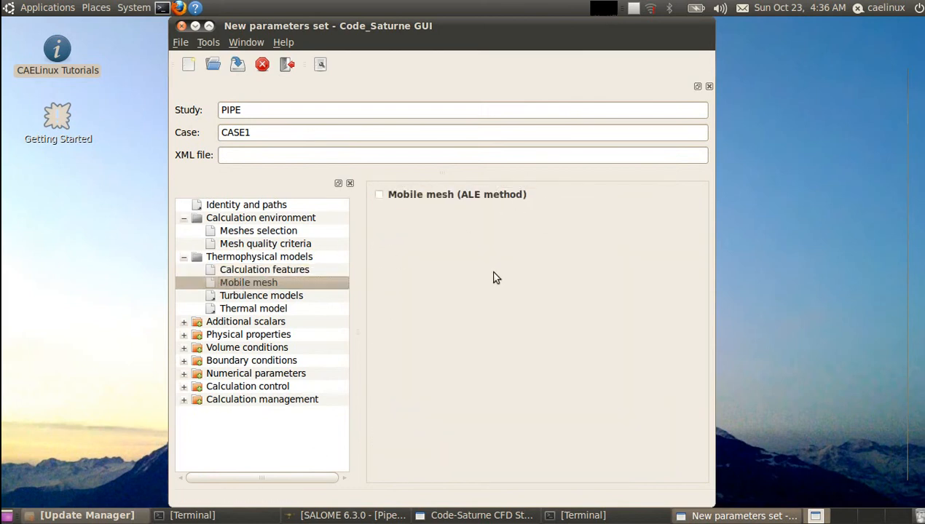
{"action": "left_click", "coordinate": [246, 297]}
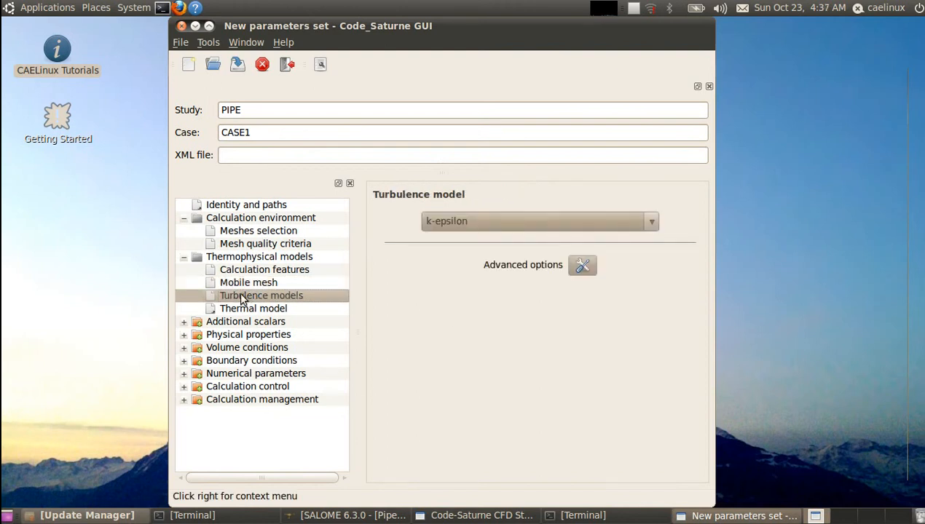
{"action": "left_click", "coordinate": [450, 219]}
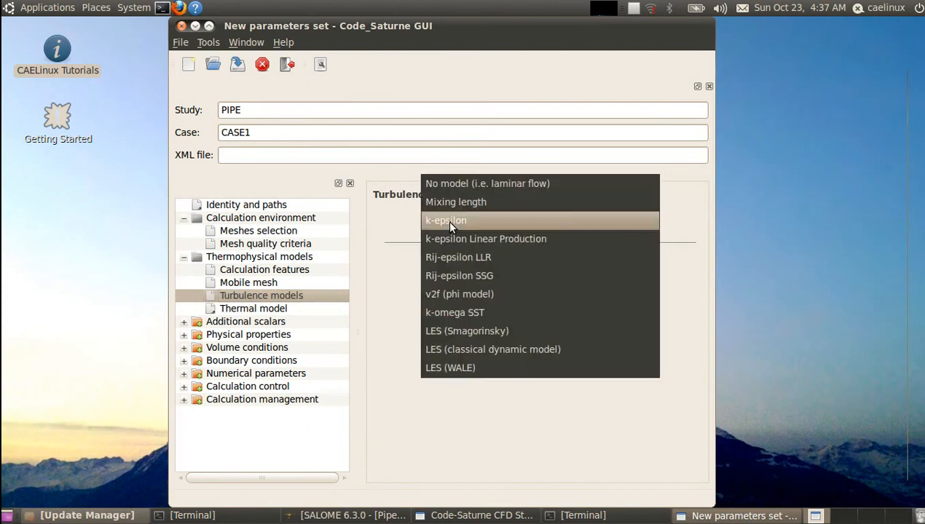
{"action": "left_click", "coordinate": [483, 186]}
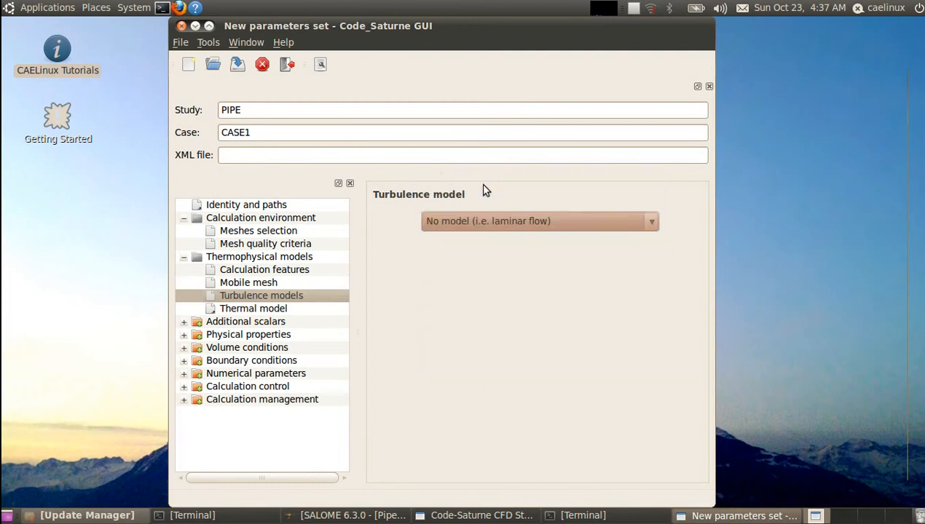
{"action": "left_click", "coordinate": [258, 309]}
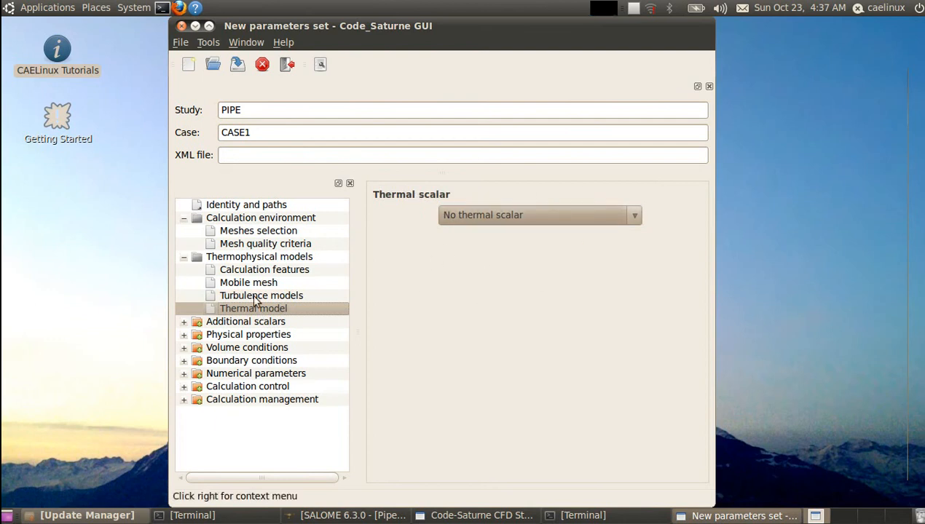
- Review the definition and initialization and the physical properties of the additional scalars
{"action": "left_click", "coordinate": [187, 257]}
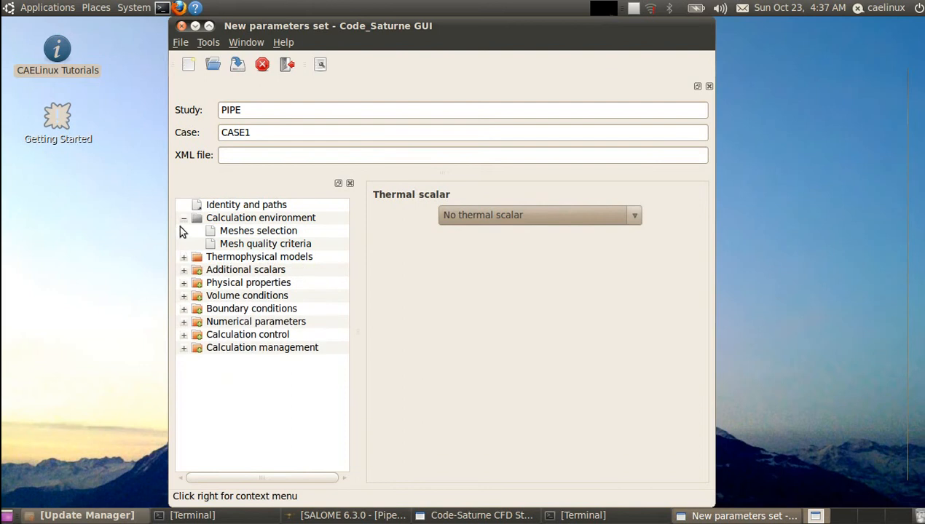
{"action": "left_click", "coordinate": [184, 218]}
{"action": "left_click", "coordinate": [184, 245]}
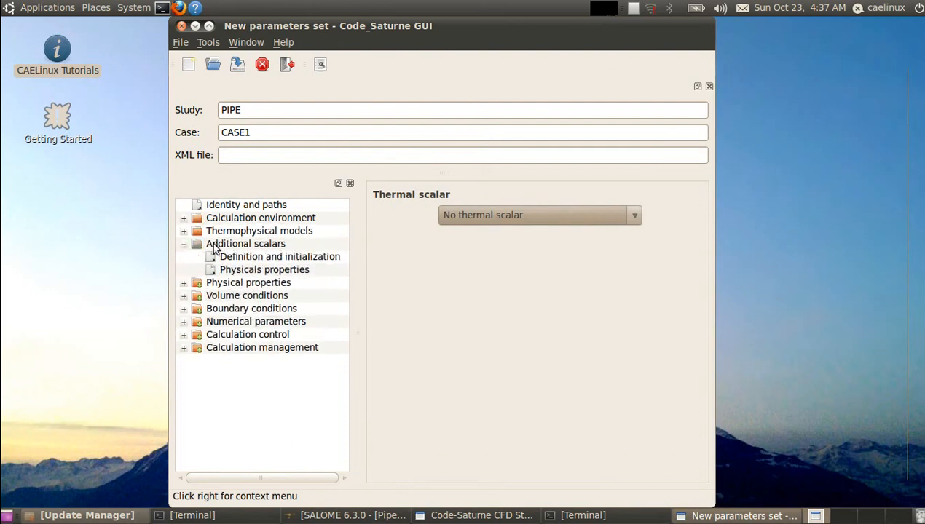
{"action": "left_click", "coordinate": [233, 257]}
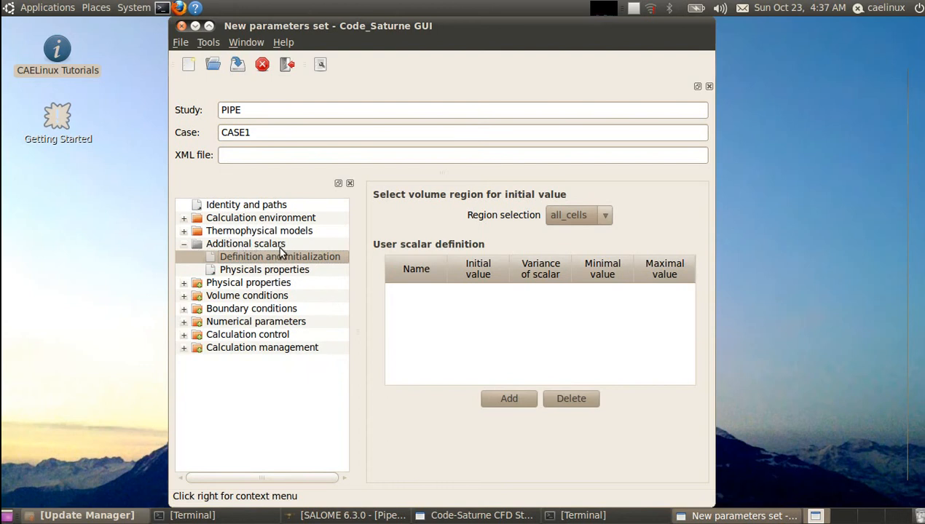
{"action": "left_click", "coordinate": [268, 270]}
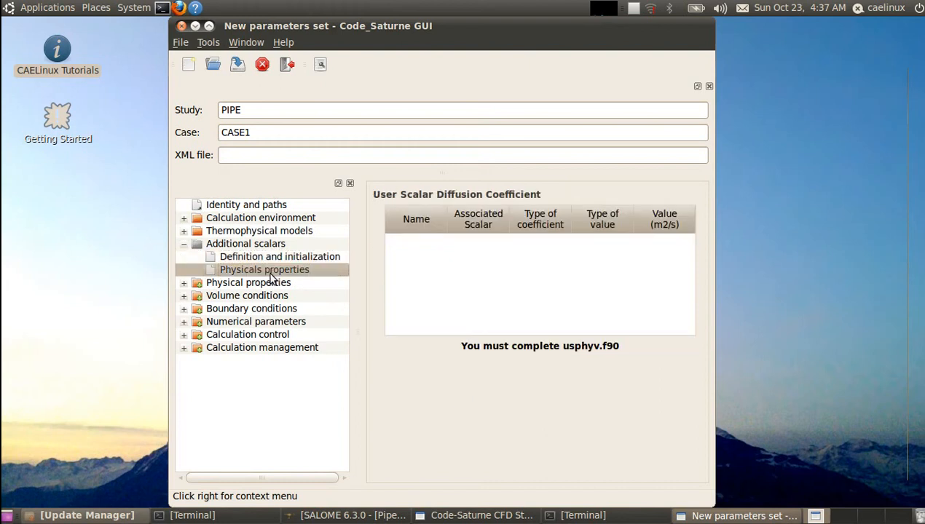
{"action": "left_click", "coordinate": [193, 245]}
- Set the fluid's reference density to 1000 kg/m³, viscosity to 1 Pa.s and specific heat to 4800 J/kg/K in the physical properties
{"action": "left_click", "coordinate": [184, 257]}
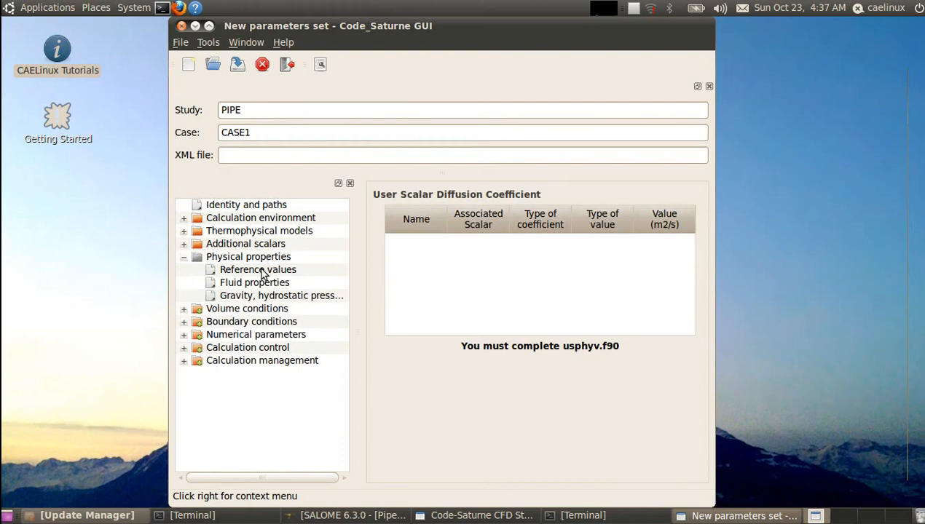
{"action": "left_click", "coordinate": [258, 272]}
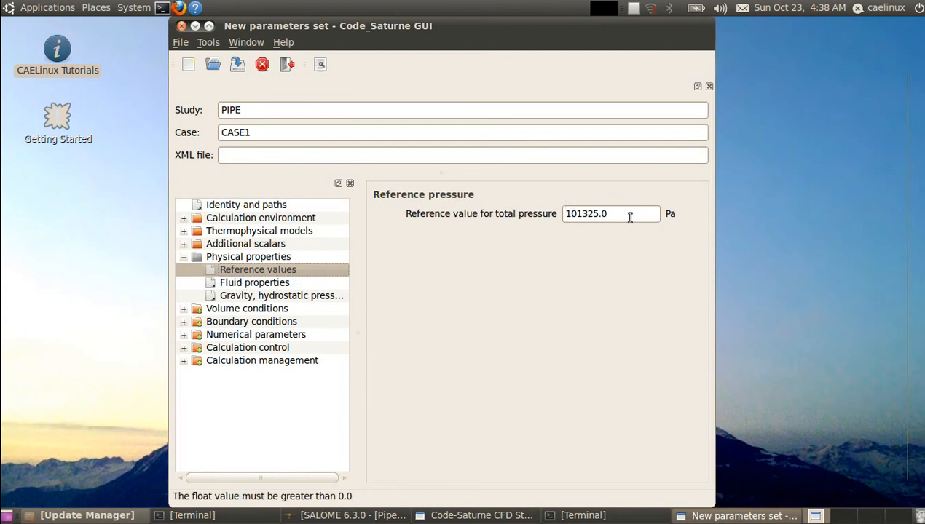
{"action": "left_click", "coordinate": [255, 284]}
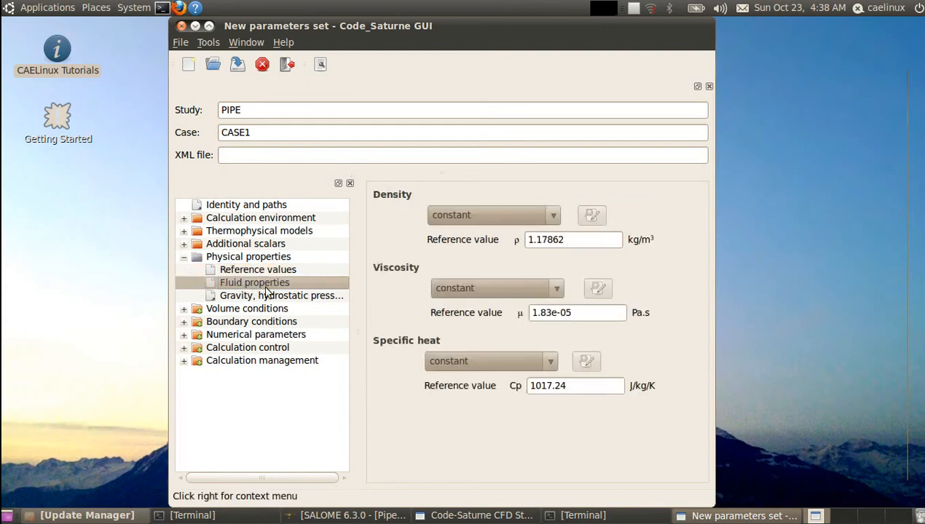
{"action": "left_click_drag", "start_coordinate": [570, 241], "coordinate": [499, 243]}
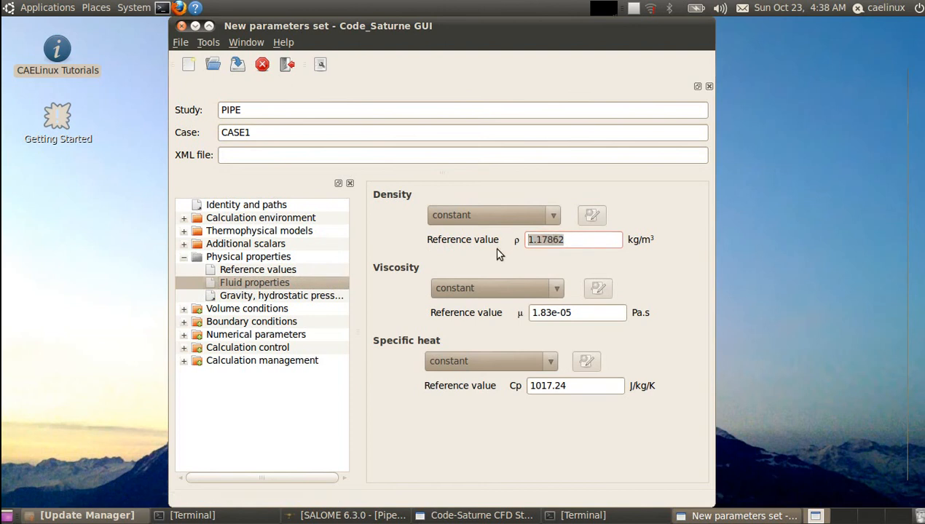
{"action": "type", "text": "1000"}
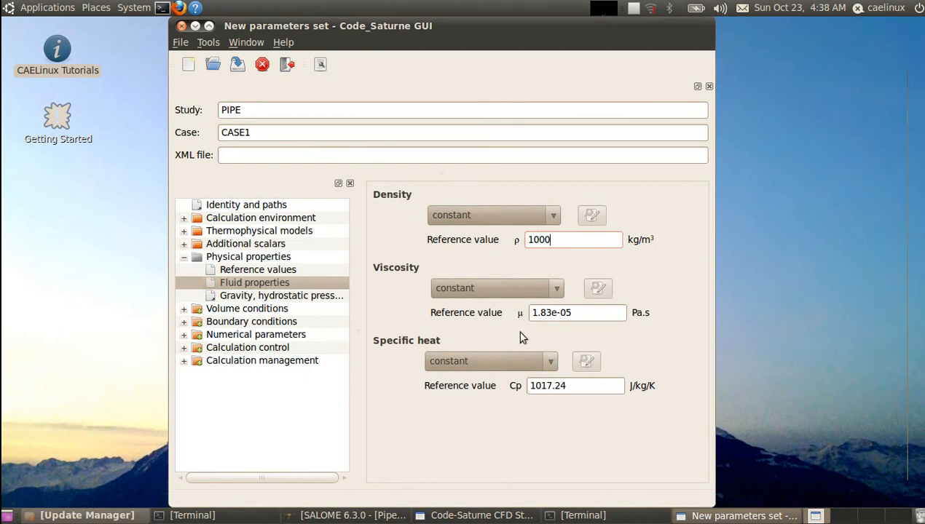
{"action": "left_click_drag", "start_coordinate": [575, 314], "coordinate": [517, 313]}
{"action": "type", "text": "1"}
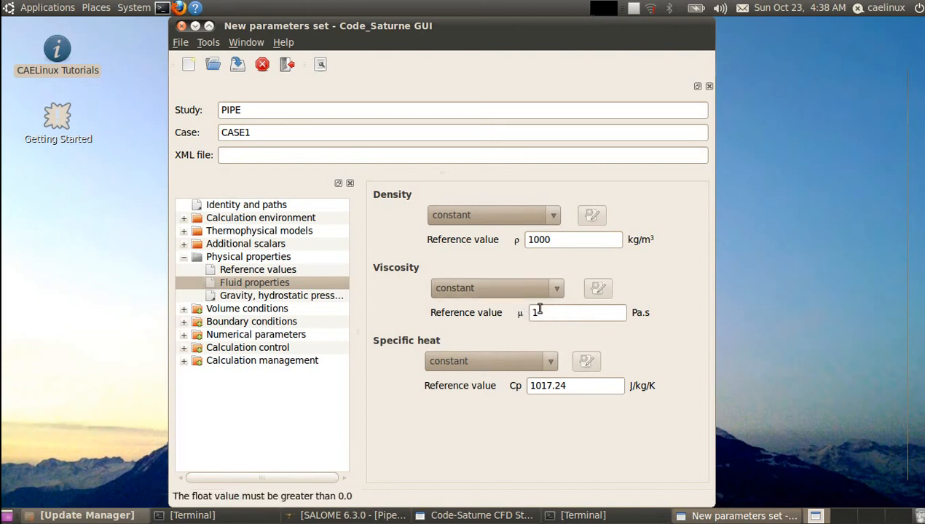
{"action": "left_click_drag", "start_coordinate": [583, 386], "coordinate": [516, 386]}
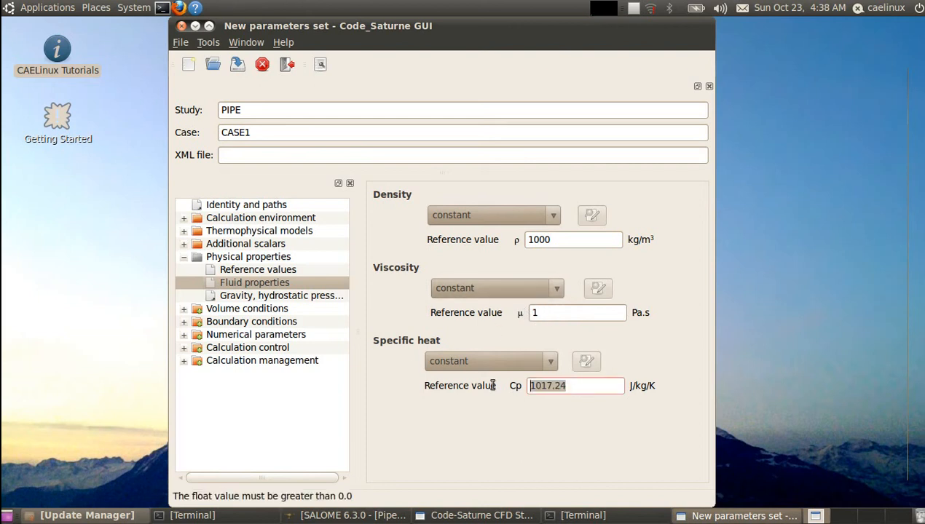
{"action": "type", "text": "4800"}
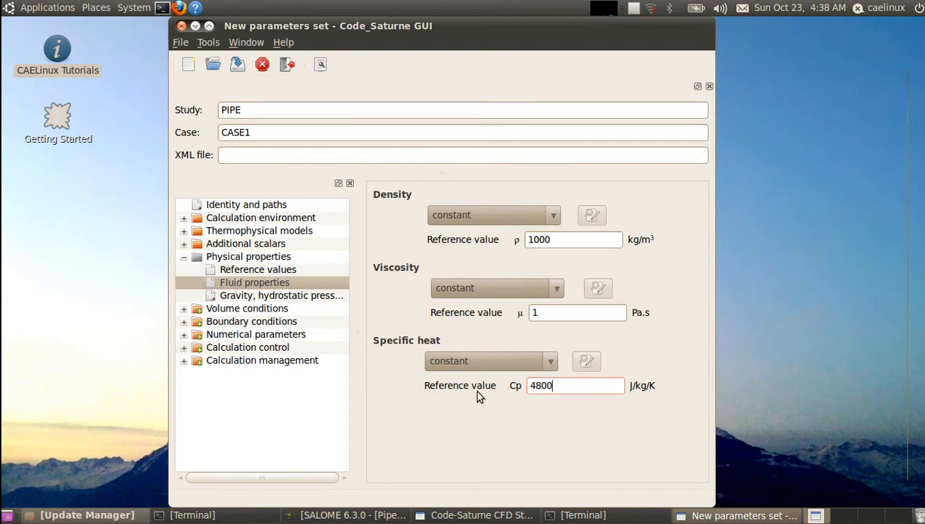
- Review the gravity and hydrostatic pressure settings and the volume regions, velocity initialization and head losses
{"action": "left_click", "coordinate": [256, 301]}
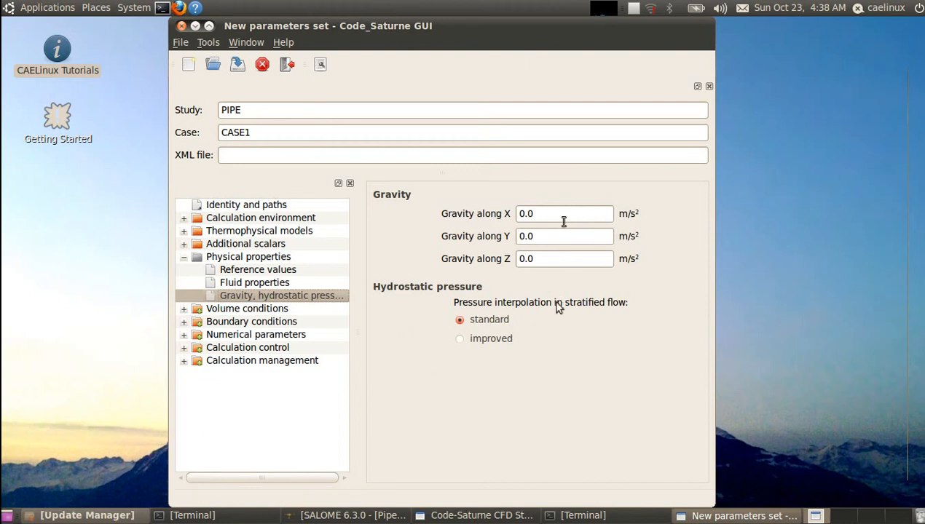
{"action": "left_click", "coordinate": [183, 309]}
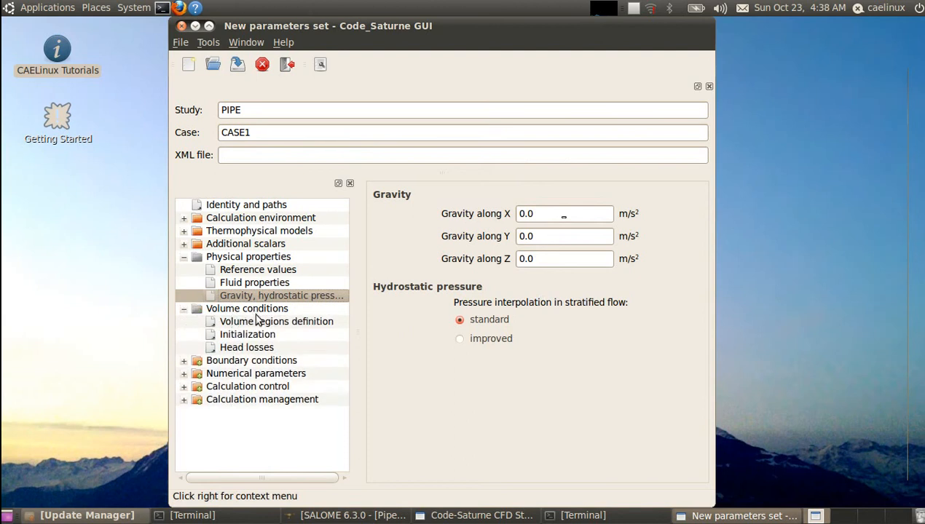
{"action": "left_click", "coordinate": [257, 321]}
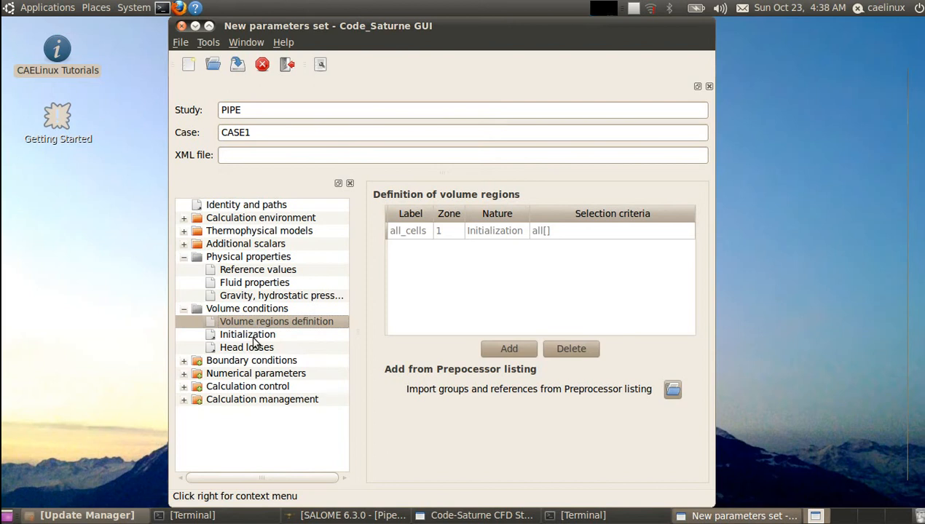
{"action": "left_click", "coordinate": [251, 335]}
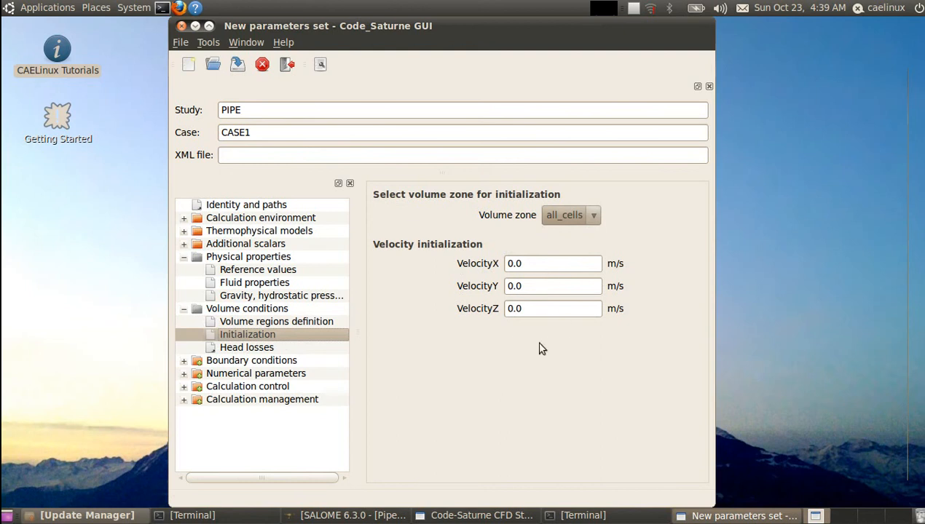
{"action": "left_click", "coordinate": [249, 350]}
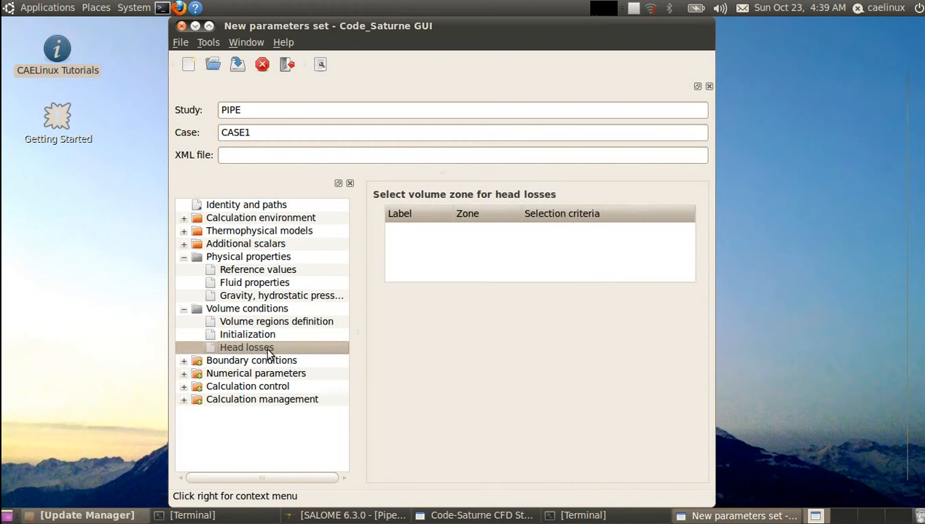
- Import the boundary regions from the preprocessor listing listpre in the RESU folder, with all file types listed
{"action": "left_click", "coordinate": [183, 361]}
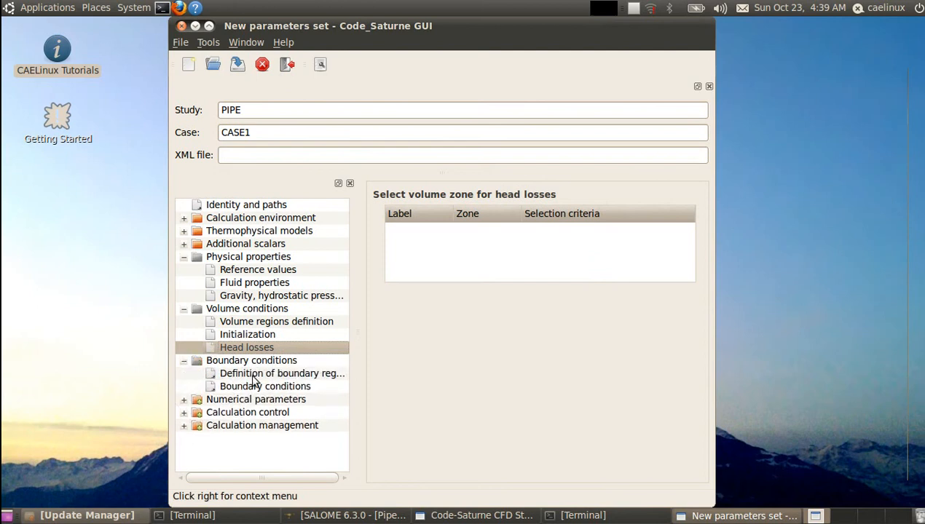
{"action": "left_click", "coordinate": [254, 374]}
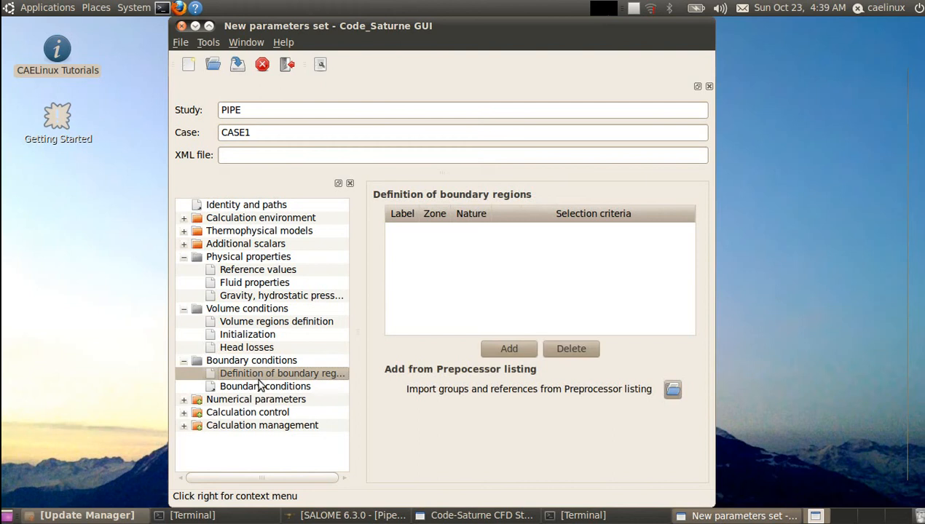
{"action": "left_click", "coordinate": [183, 308]}
{"action": "left_click", "coordinate": [184, 257]}
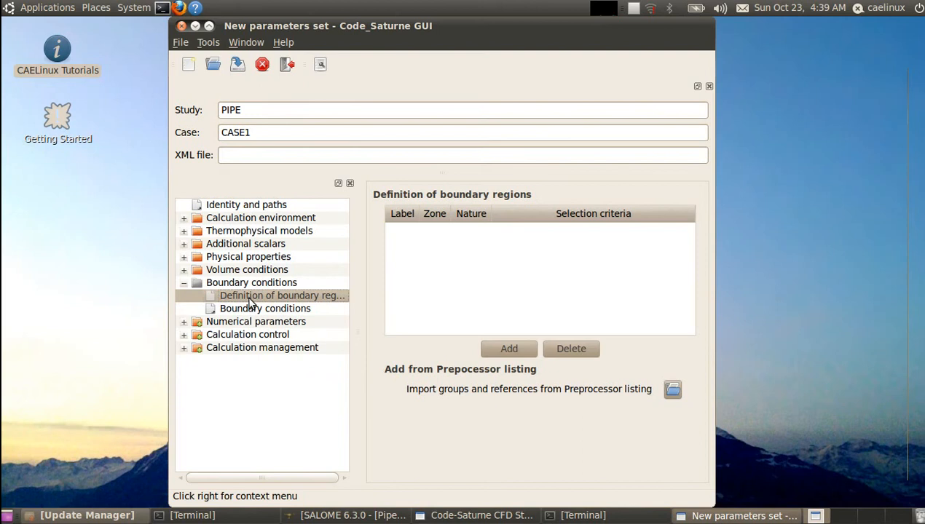
{"action": "left_click", "coordinate": [672, 391]}
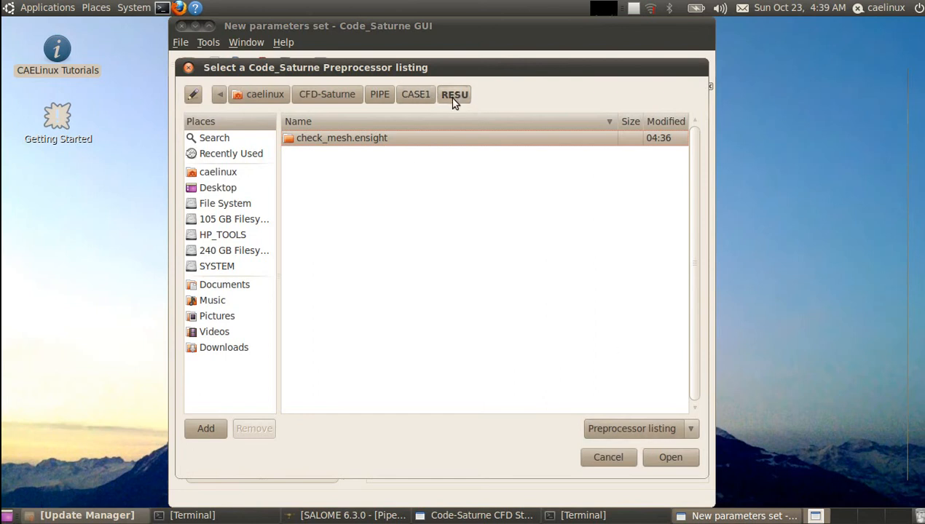
{"action": "left_click", "coordinate": [622, 428]}
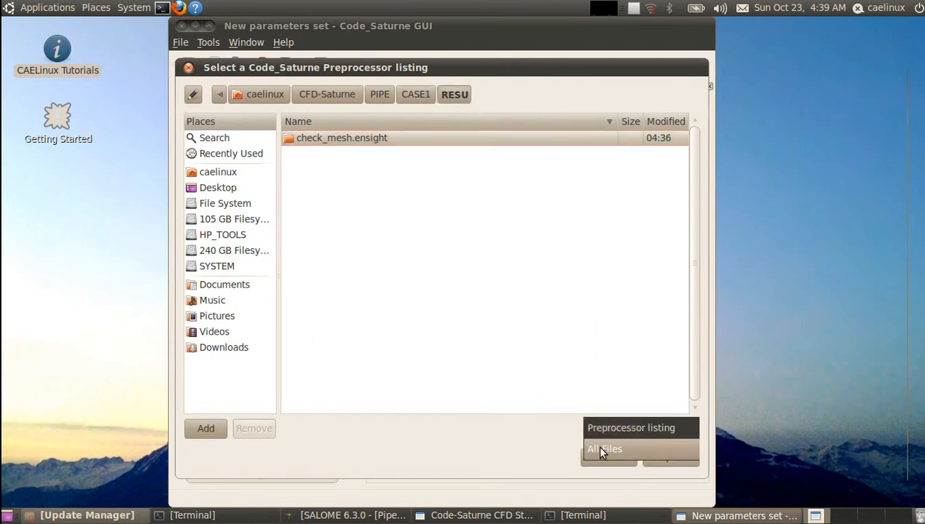
{"action": "left_click", "coordinate": [603, 449]}
{"action": "left_click", "coordinate": [291, 155]}
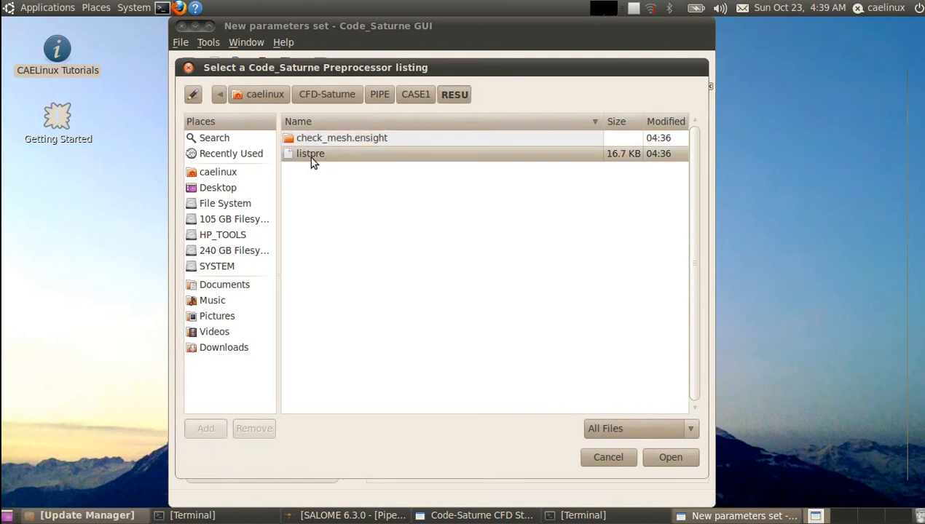
{"action": "left_click", "coordinate": [681, 460]}
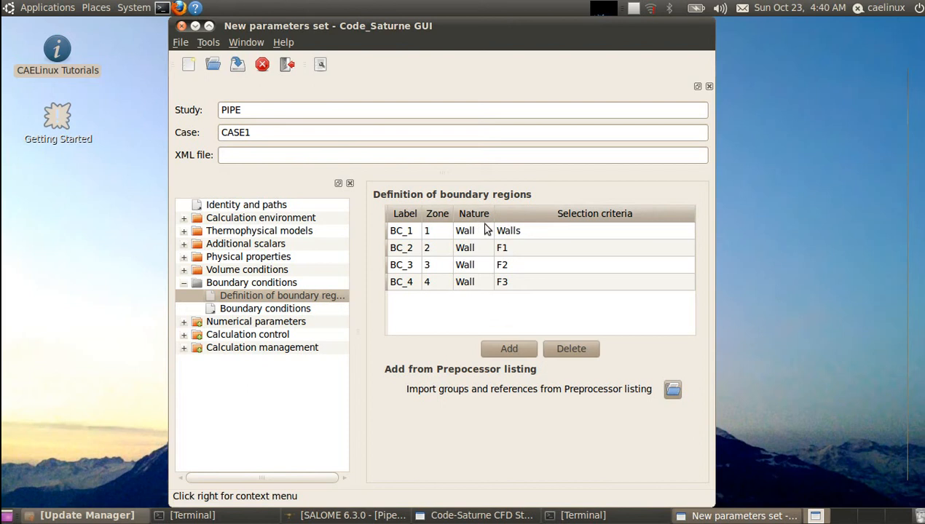
- Arrange the SALOME mesh window side by side with the Code_Saturne boundary regions window, narrowing SALOME's object browser
{"action": "left_click", "coordinate": [546, 231]}
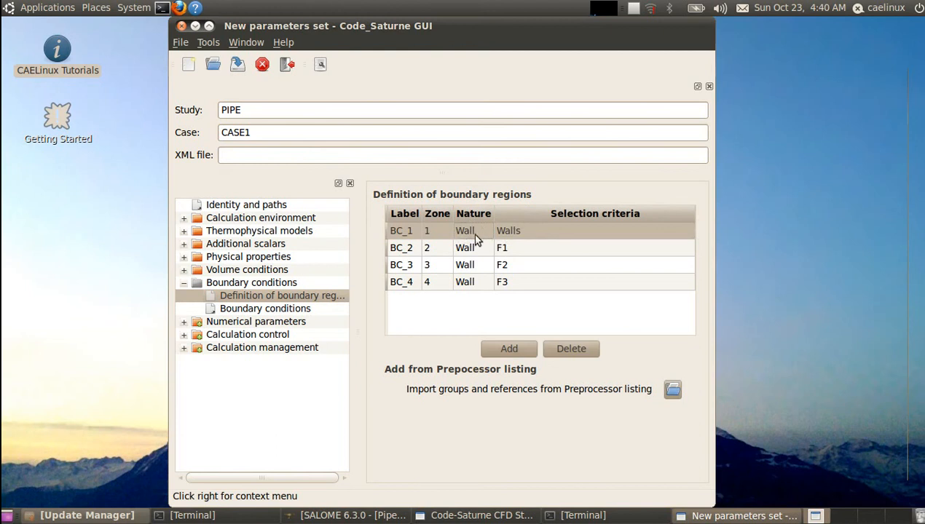
{"action": "left_click", "coordinate": [522, 250]}
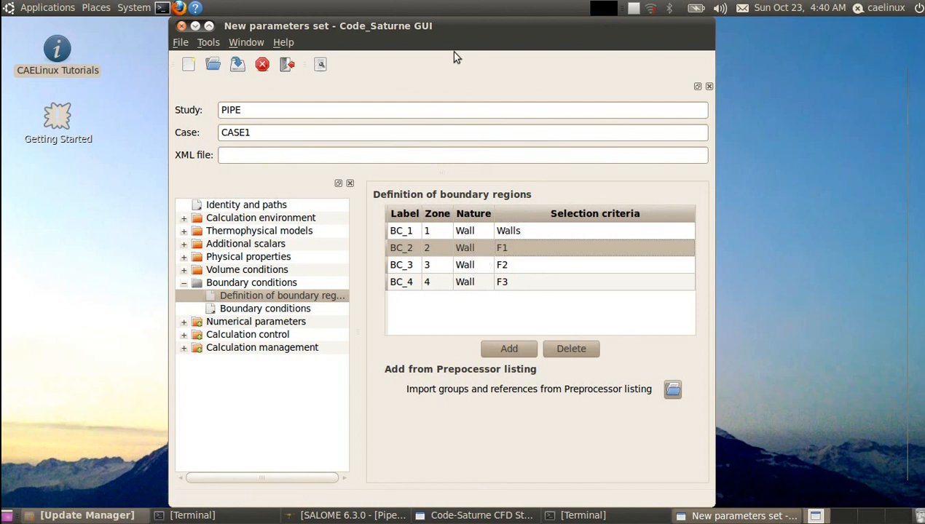
{"action": "left_click_drag", "start_coordinate": [435, 26], "coordinate": [630, 26]}
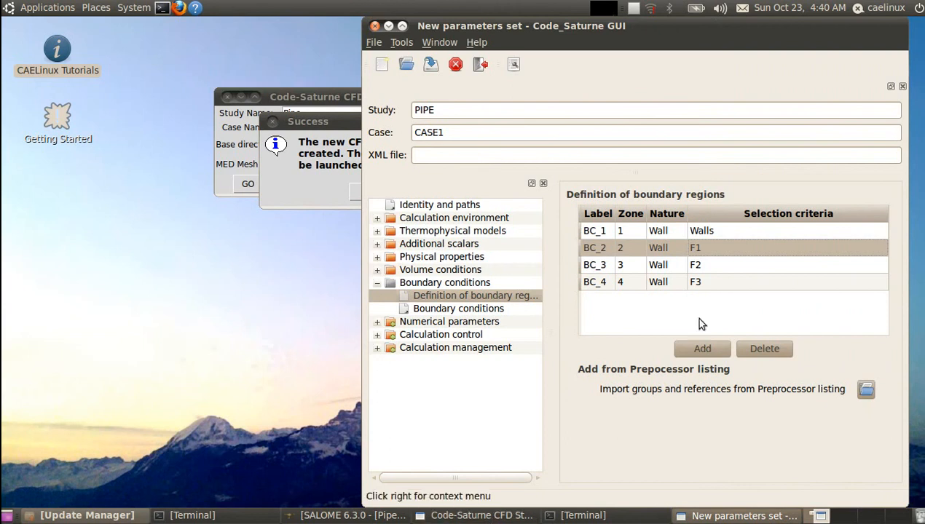
{"action": "left_click", "coordinate": [335, 516]}
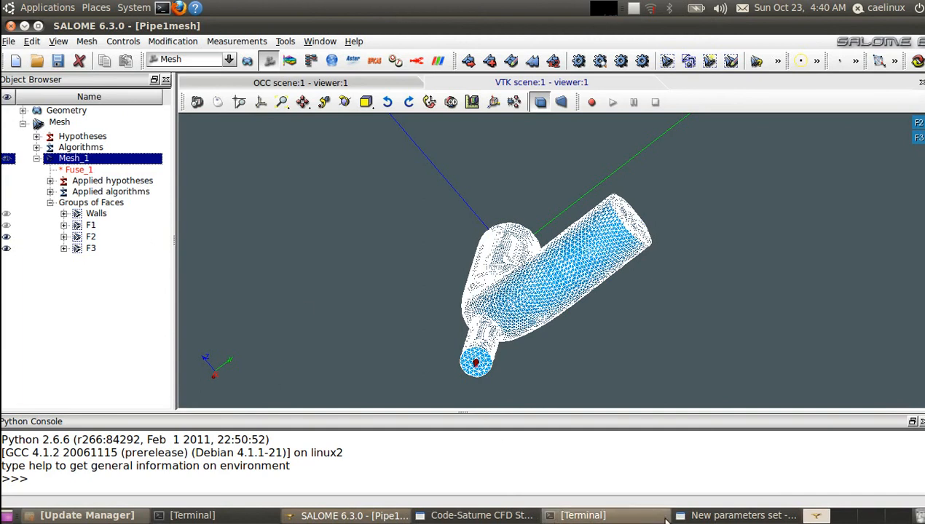
{"action": "left_click", "coordinate": [740, 515]}
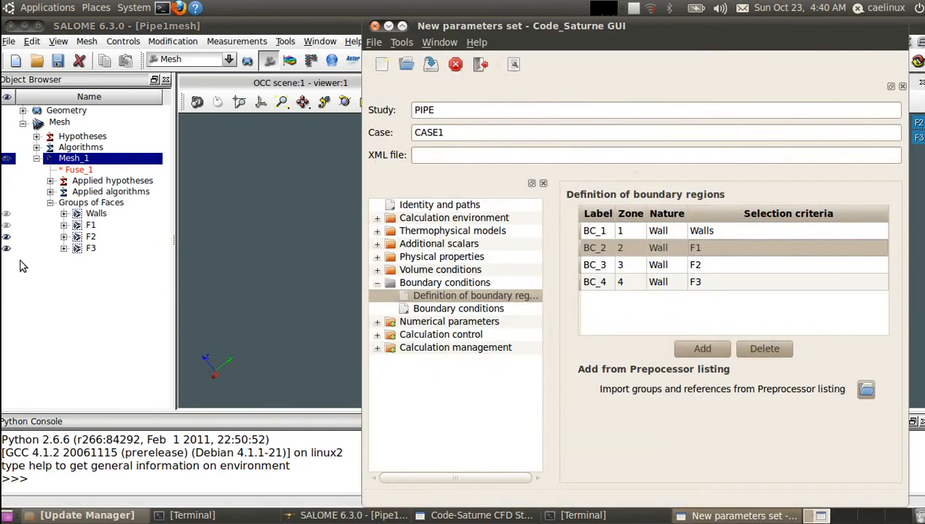
{"action": "left_click", "coordinate": [295, 272]}
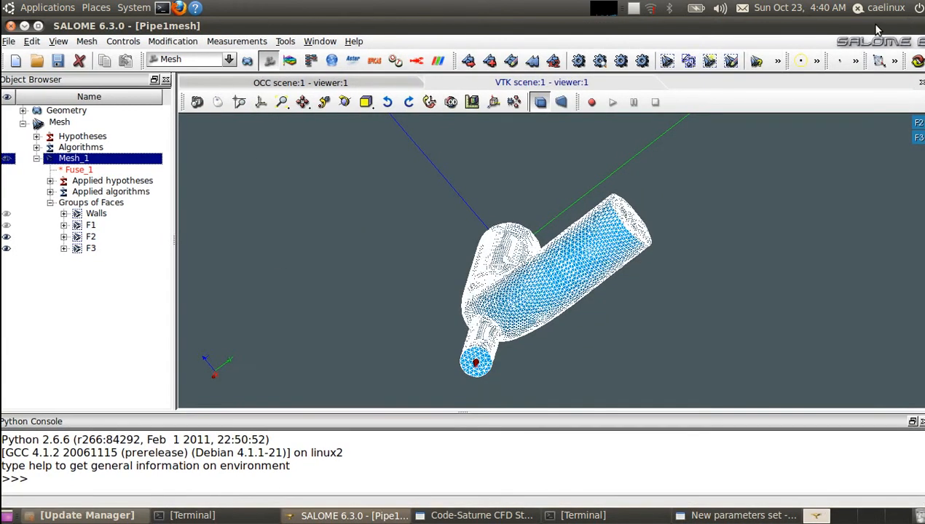
{"action": "left_click", "coordinate": [37, 26]}
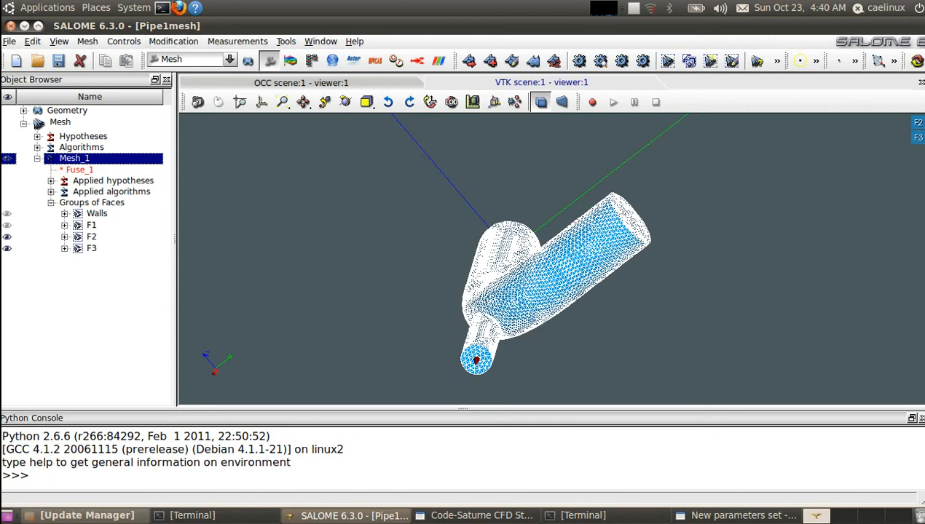
{"action": "left_click_drag", "start_coordinate": [918, 501], "coordinate": [351, 501]}
{"action": "left_click_drag", "start_coordinate": [175, 397], "coordinate": [153, 397]}
- Show only the face group F1 of Mesh_1 in the SALOME viewer and view it from another angle
{"action": "left_click", "coordinate": [87, 225]}
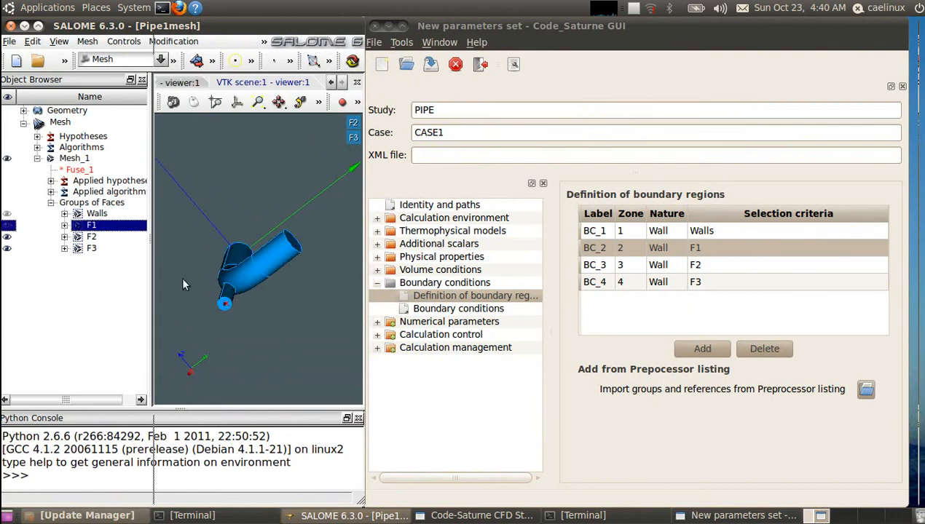
{"action": "right_click", "coordinate": [67, 227]}
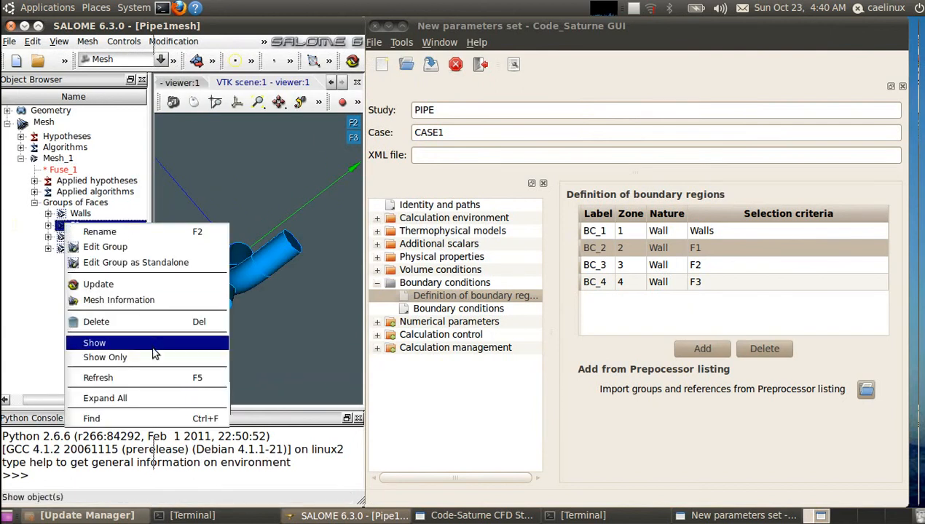
{"action": "left_click", "coordinate": [109, 357]}
{"action": "left_click_drag", "start_coordinate": [216, 305], "coordinate": [252, 285]}
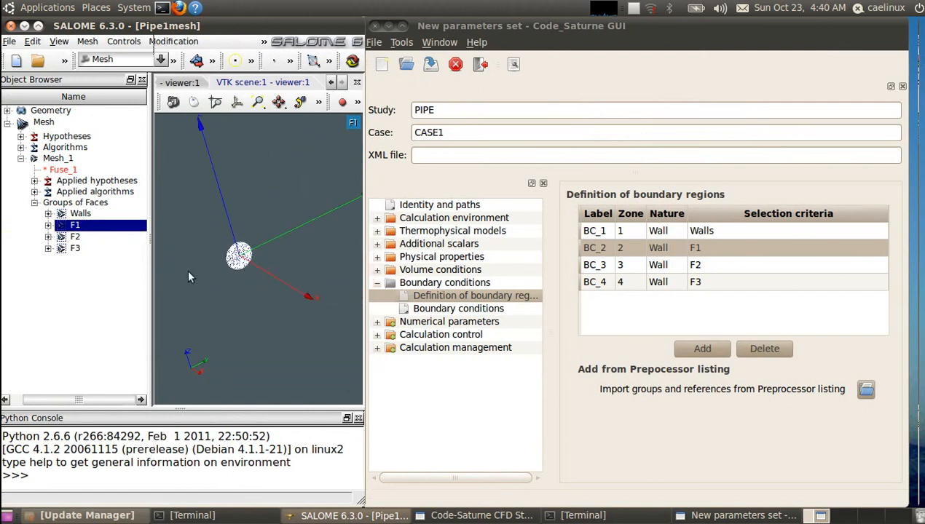
- Show the face groups F2 and F3 together with F1 in the SALOME viewer and view them from another angle
{"action": "left_click", "coordinate": [75, 237]}
{"action": "left_click", "coordinate": [75, 248], "text": "shift"}
{"action": "right_click", "coordinate": [75, 248]}
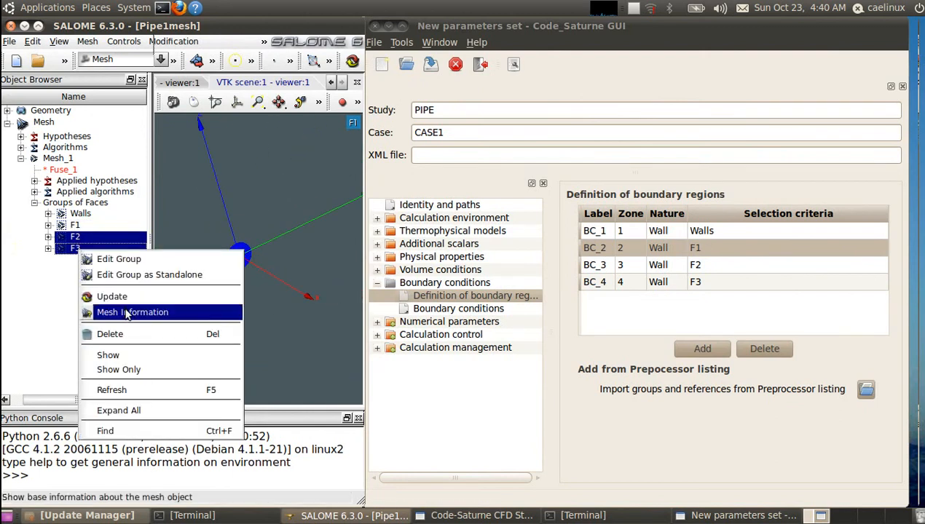
{"action": "left_click", "coordinate": [109, 352]}
{"action": "left_click_drag", "start_coordinate": [222, 316], "coordinate": [263, 296]}
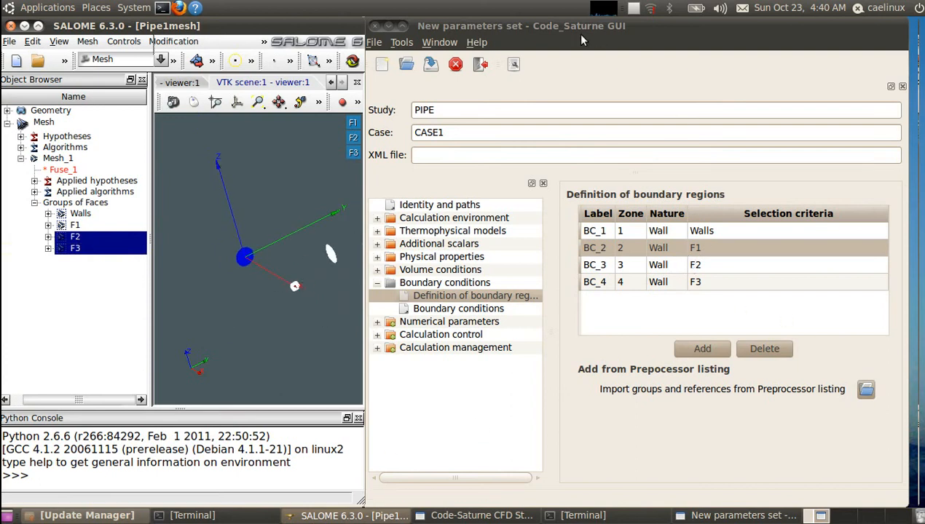
- Minimize SALOME, maximize the Code_Saturne window and set the nature of the F1 boundary region to Inlet
{"action": "left_click", "coordinate": [24, 26]}
{"action": "left_click", "coordinate": [404, 26]}
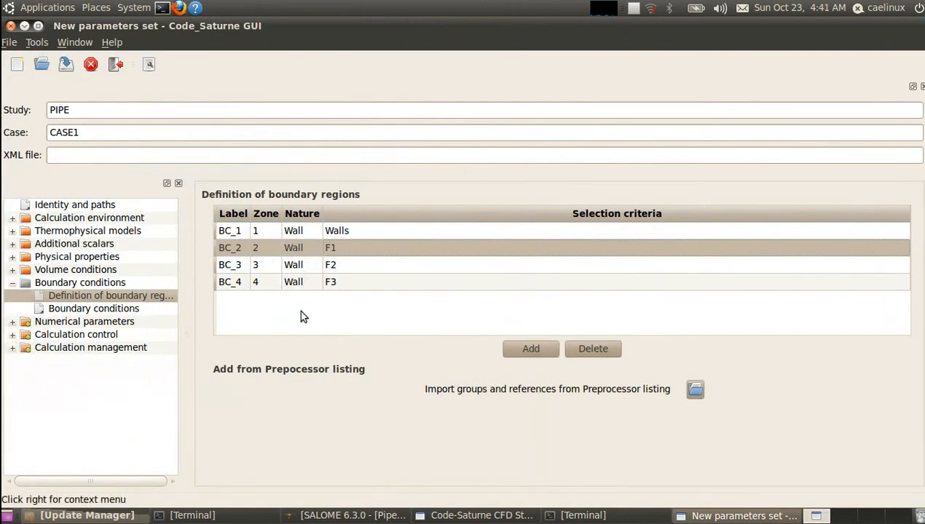
{"action": "double_click", "coordinate": [306, 249]}
{"action": "left_click", "coordinate": [303, 248]}
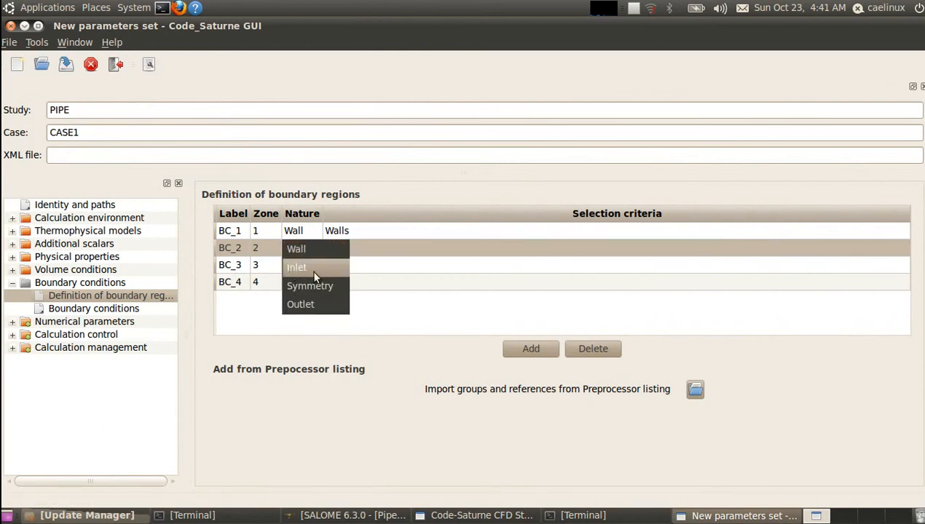
{"action": "left_click", "coordinate": [306, 273]}
- Set the nature of the F2 and F3 boundary regions to Outlet
{"action": "left_click", "coordinate": [306, 267]}
{"action": "left_click", "coordinate": [306, 266]}
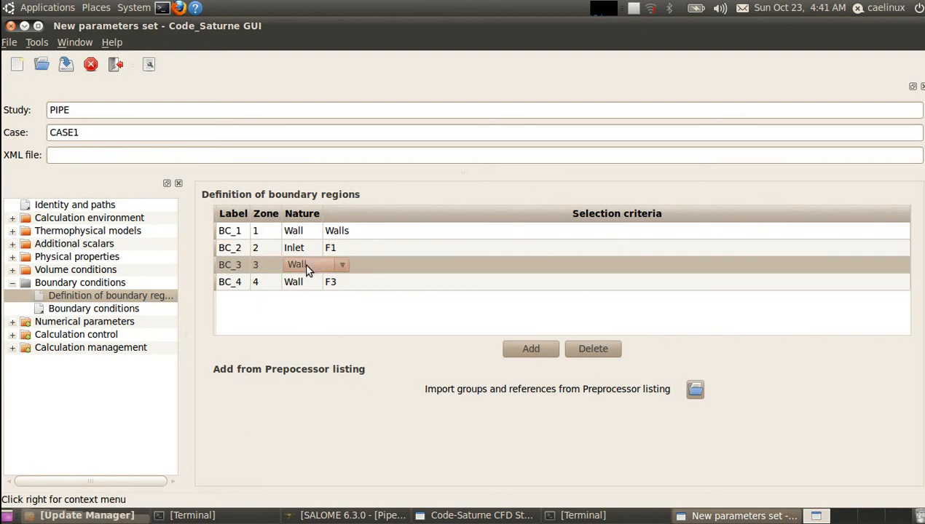
{"action": "left_click", "coordinate": [306, 267]}
{"action": "left_click", "coordinate": [306, 320]}
{"action": "left_click", "coordinate": [306, 289]}
{"action": "left_click", "coordinate": [306, 289]}
{"action": "left_click", "coordinate": [306, 289]}
{"action": "left_click", "coordinate": [313, 340]}
{"action": "left_click", "coordinate": [355, 313]}
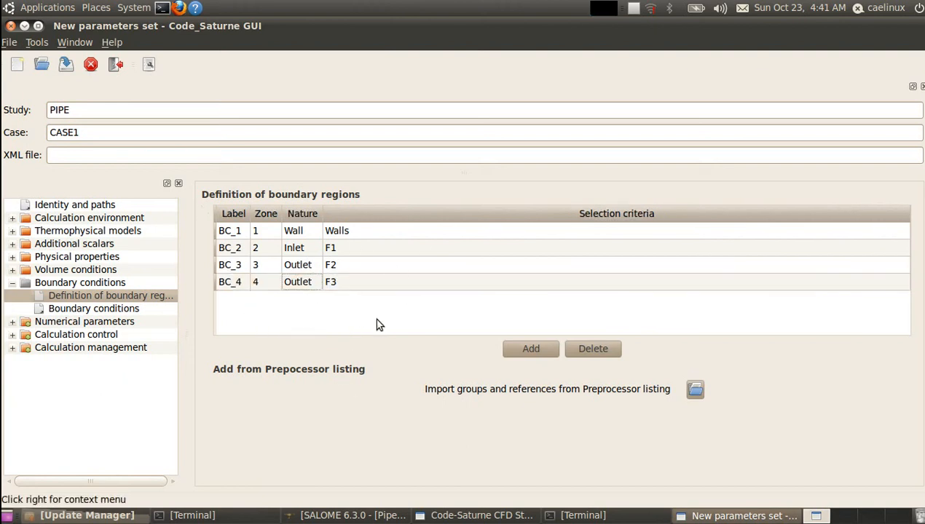
- Review the boundary condition settings of the wall, the inlet velocity and direction, and both outlets
{"action": "left_click", "coordinate": [109, 313]}
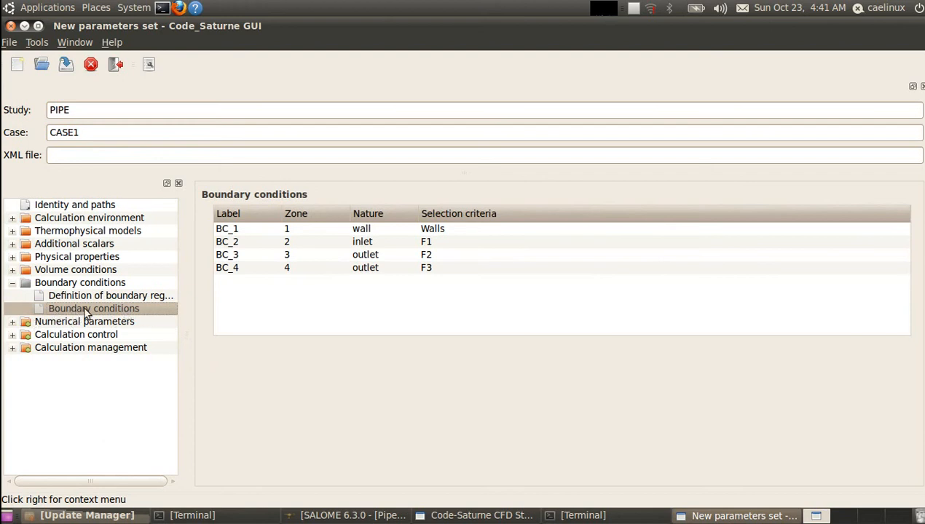
{"action": "left_click", "coordinate": [314, 233]}
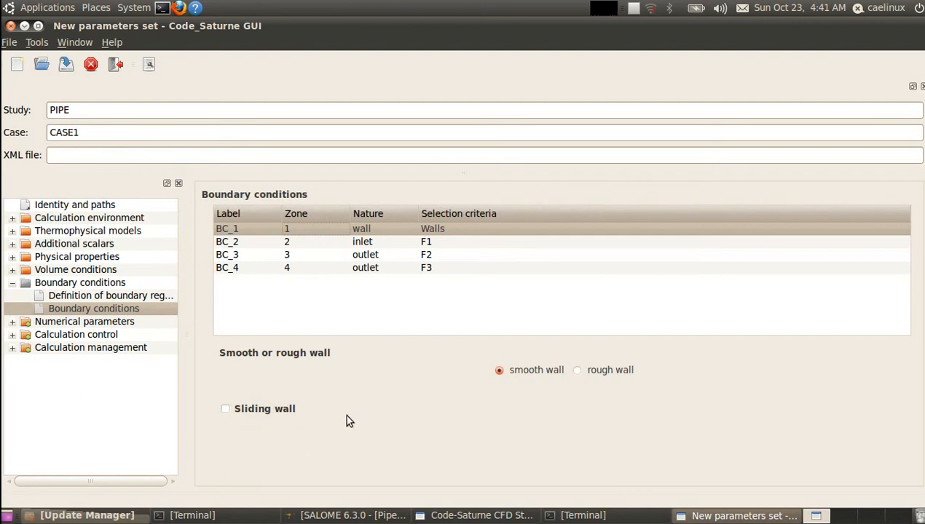
{"action": "left_click", "coordinate": [362, 244]}
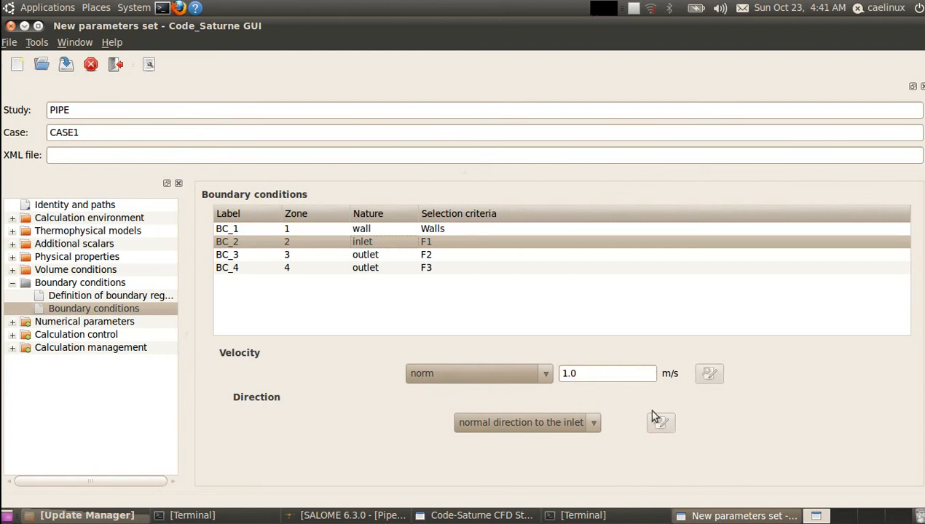
{"action": "left_click", "coordinate": [592, 380]}
{"action": "left_click", "coordinate": [367, 258]}
{"action": "left_click", "coordinate": [374, 269]}
{"action": "left_click", "coordinate": [368, 258]}
{"action": "left_click", "coordinate": [369, 267]}
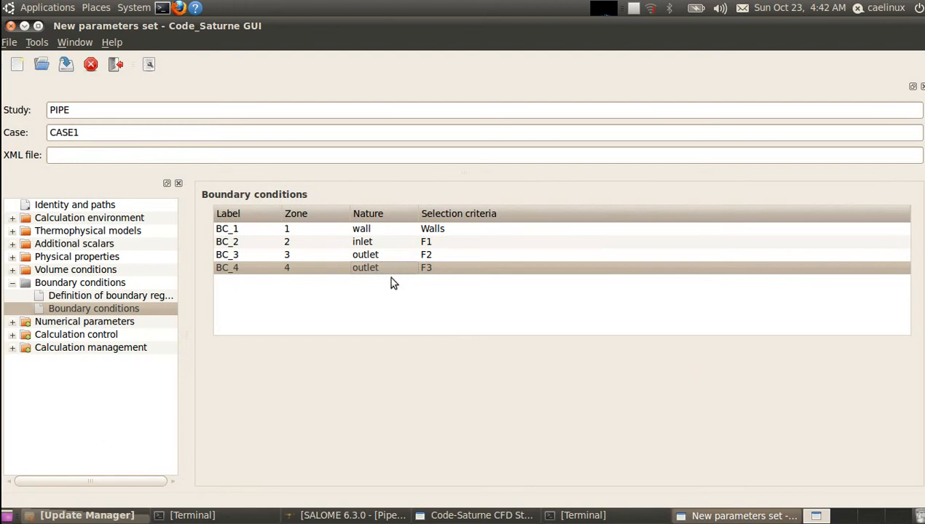
- Set the number of iterations to 100 in the steady flow management of the numerical parameters
{"action": "left_click", "coordinate": [11, 284]}
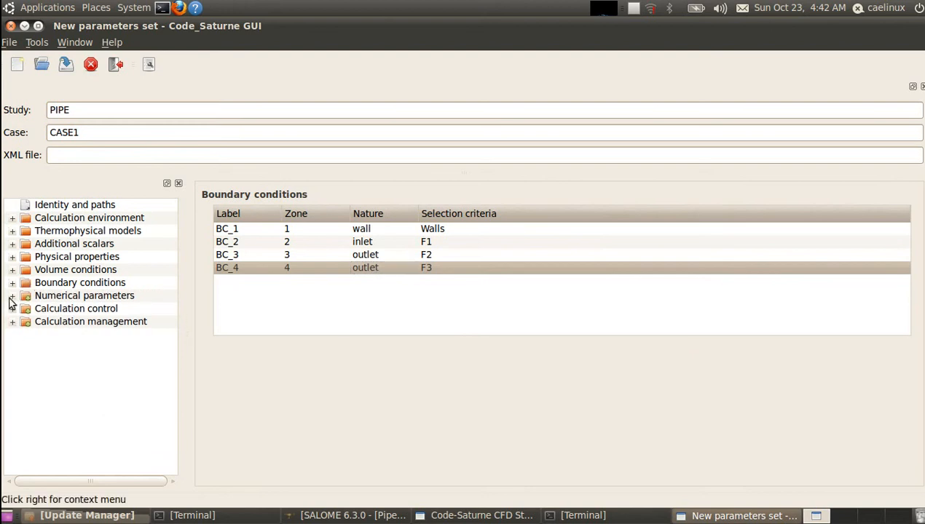
{"action": "left_click", "coordinate": [11, 297]}
{"action": "left_click", "coordinate": [73, 311]}
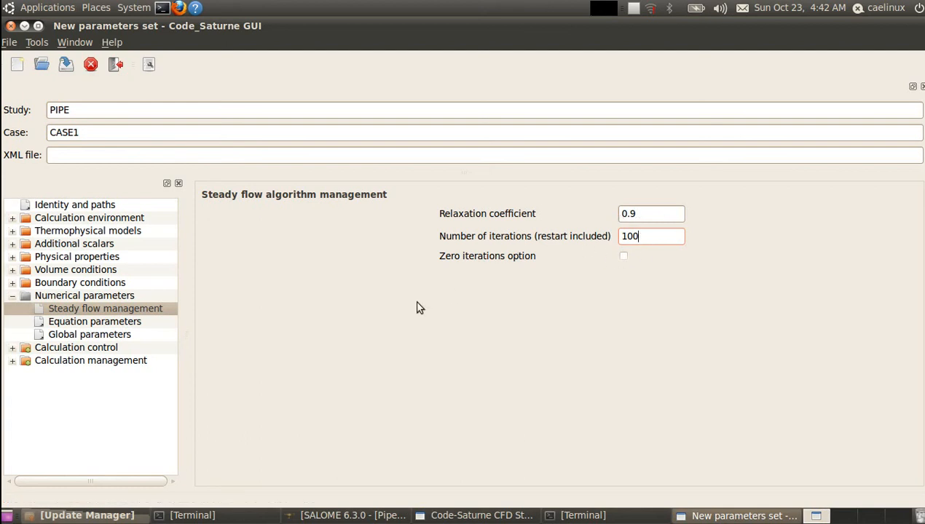
- Review the solver and scheme settings of the equation parameters, the global parameters and the time averages
{"action": "left_click", "coordinate": [57, 322]}
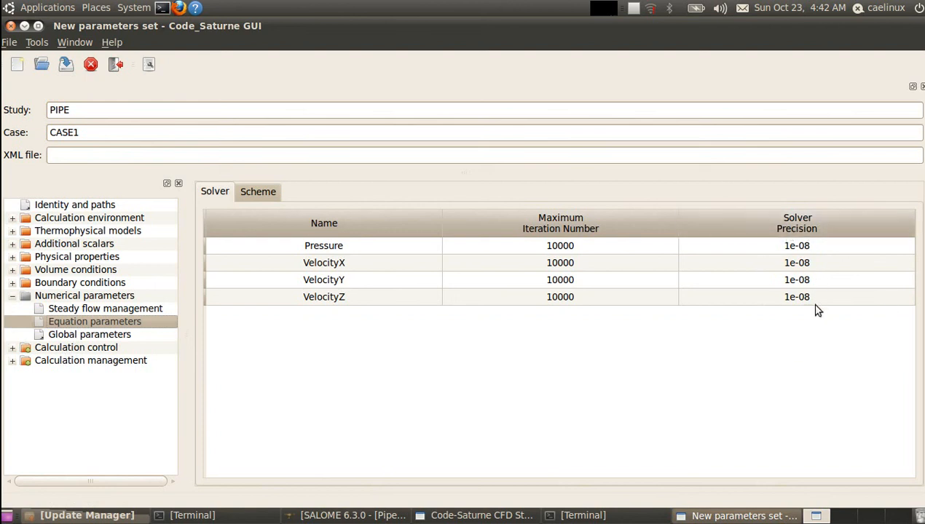
{"action": "left_click", "coordinate": [264, 191]}
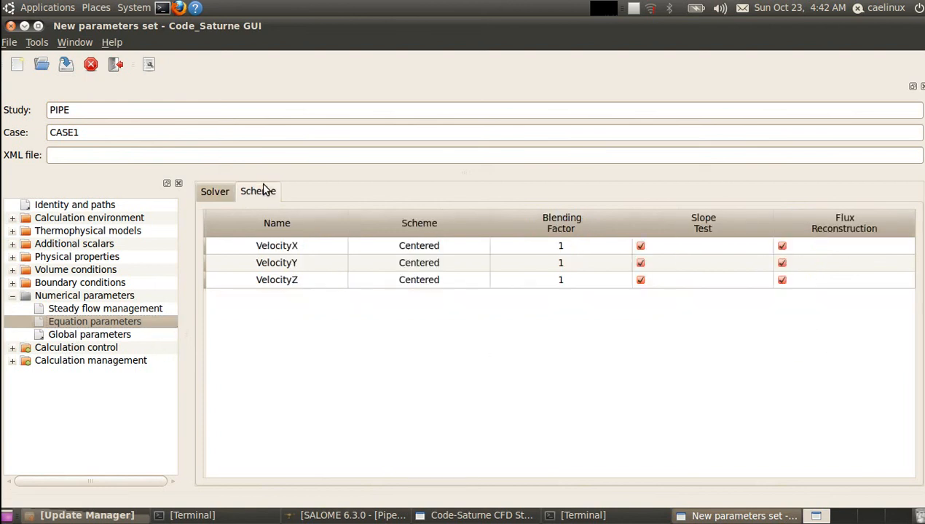
{"action": "left_click", "coordinate": [211, 192]}
{"action": "left_click", "coordinate": [82, 337]}
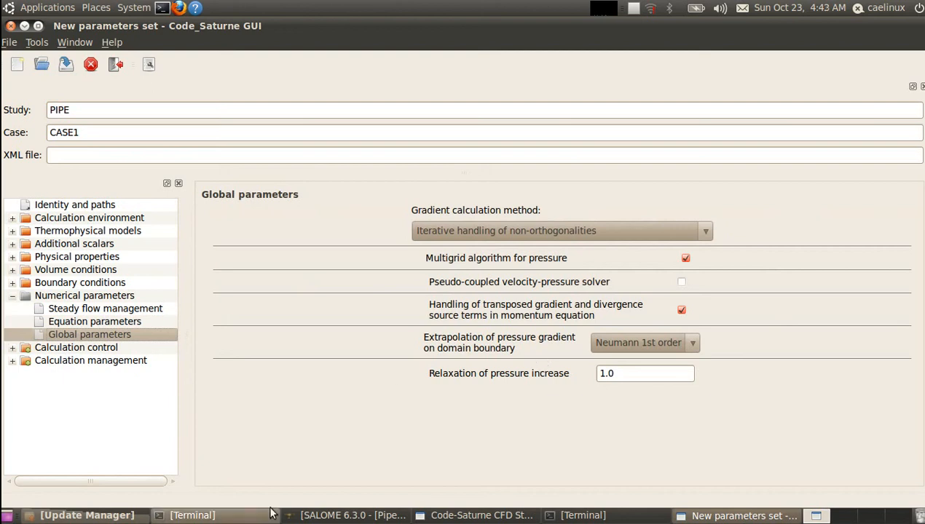
{"action": "left_click", "coordinate": [12, 347]}
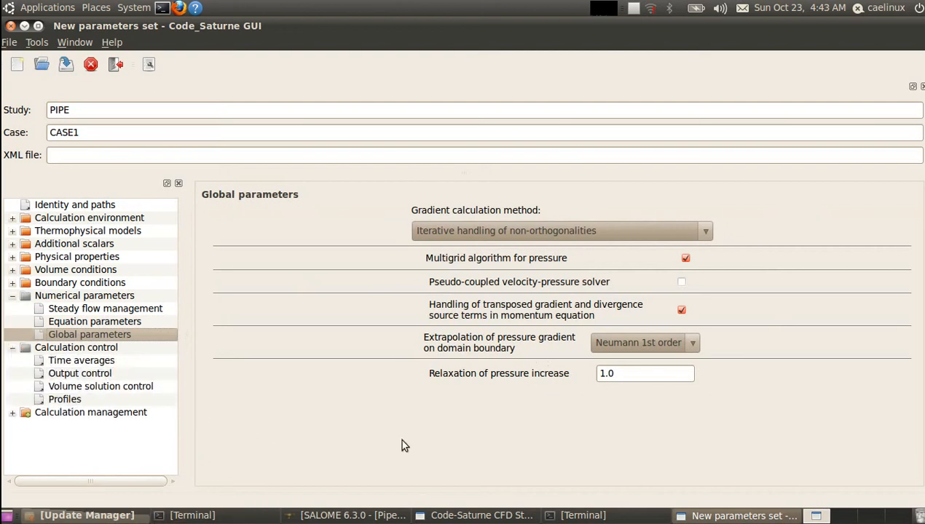
{"action": "left_click", "coordinate": [71, 362]}
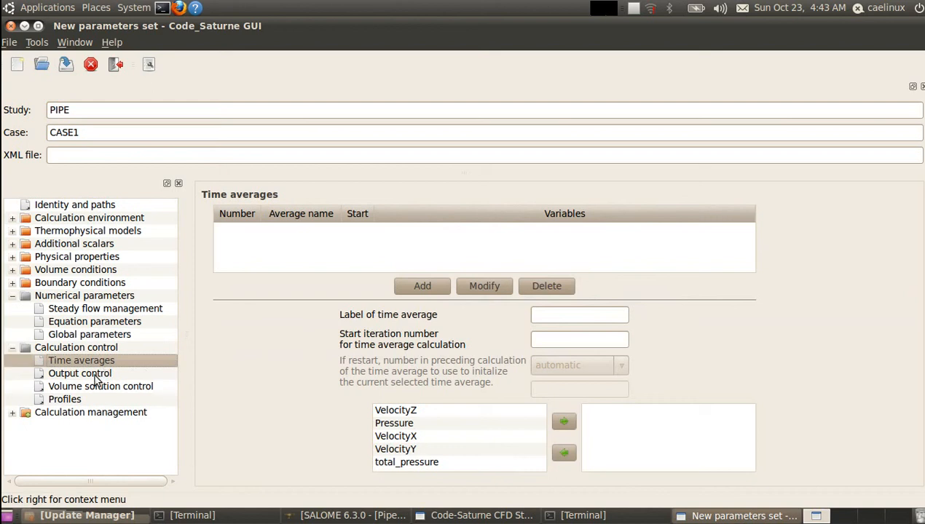
- Set the output control to post-process every 'n' time steps with a value of 10
{"action": "left_click", "coordinate": [97, 378]}
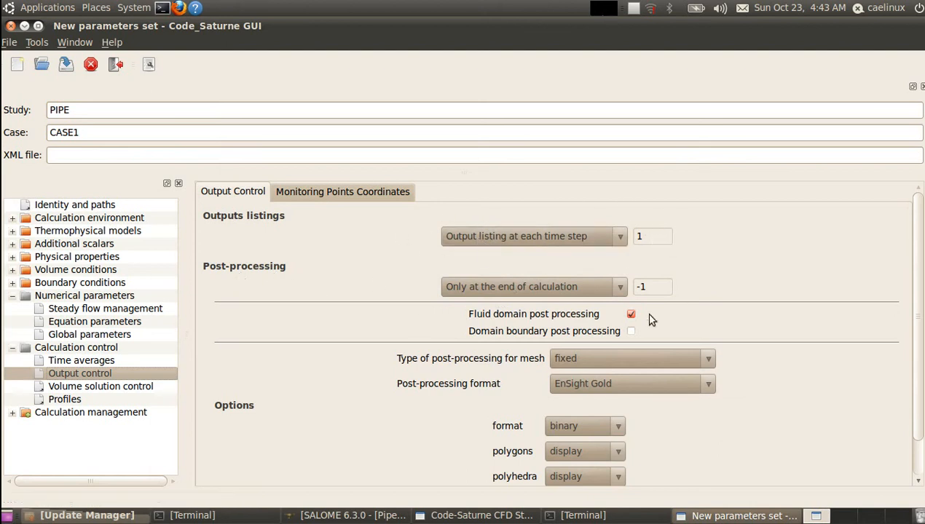
{"action": "left_click", "coordinate": [517, 291]}
{"action": "left_click", "coordinate": [522, 328]}
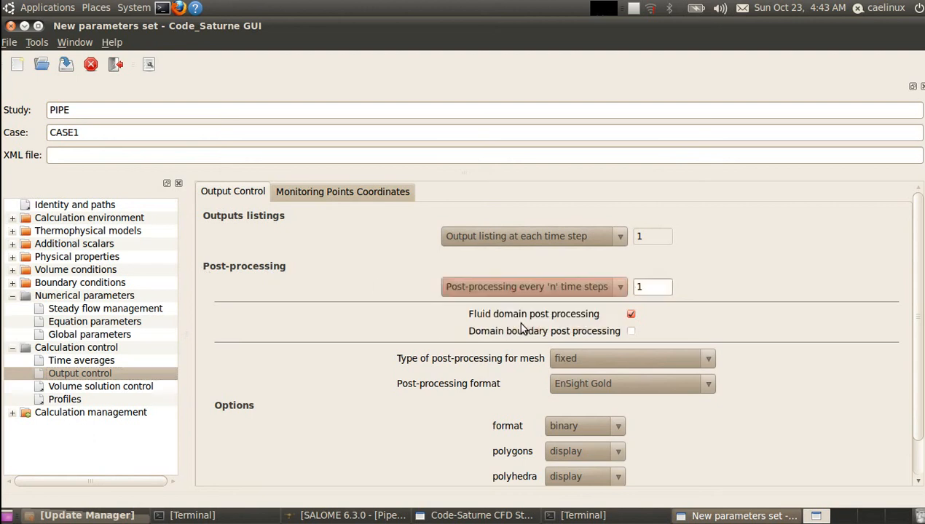
{"action": "left_click", "coordinate": [649, 289]}
{"action": "type", "text": "0"}
- Set the post-processing format to MED, keep the mesh post-processing type fixed, and check the remaining output options
{"action": "left_click", "coordinate": [596, 391]}
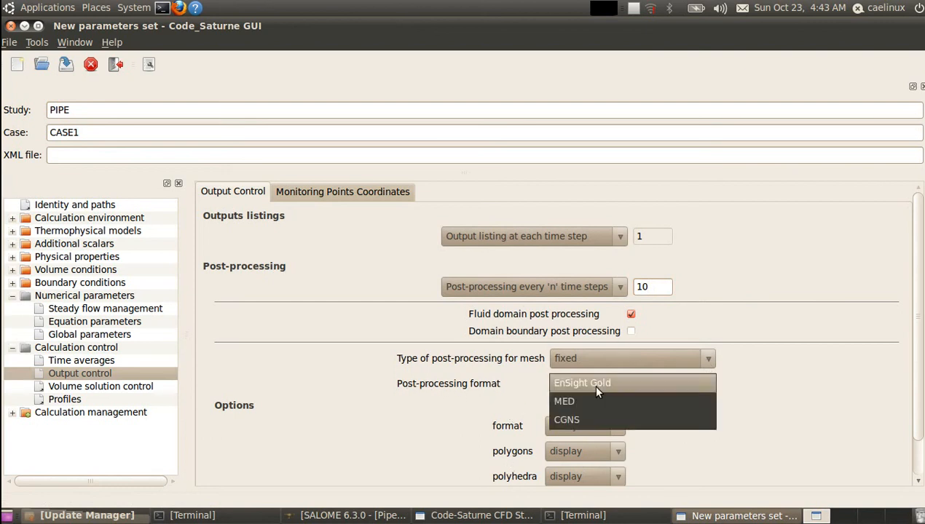
{"action": "left_click", "coordinate": [594, 397]}
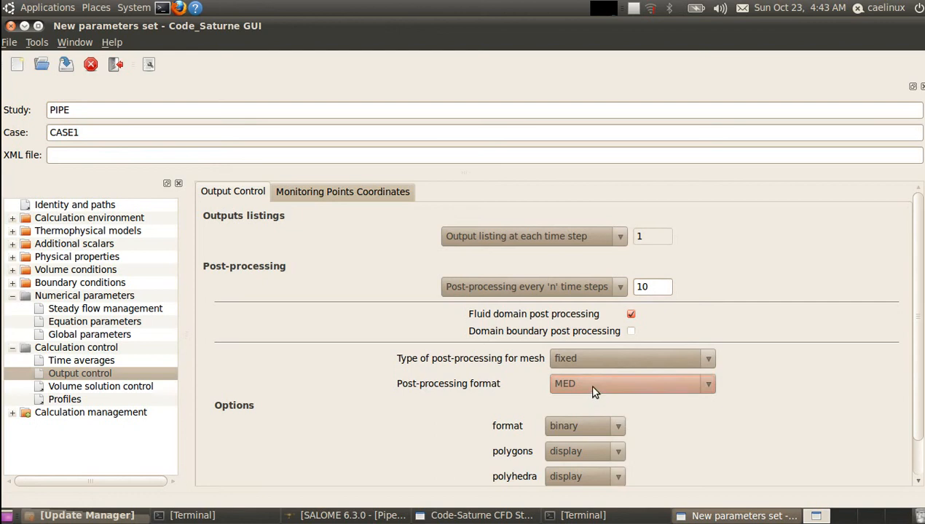
{"action": "left_click", "coordinate": [594, 392]}
{"action": "left_click", "coordinate": [609, 365]}
{"action": "left_click", "coordinate": [614, 394]}
{"action": "left_click", "coordinate": [564, 403]}
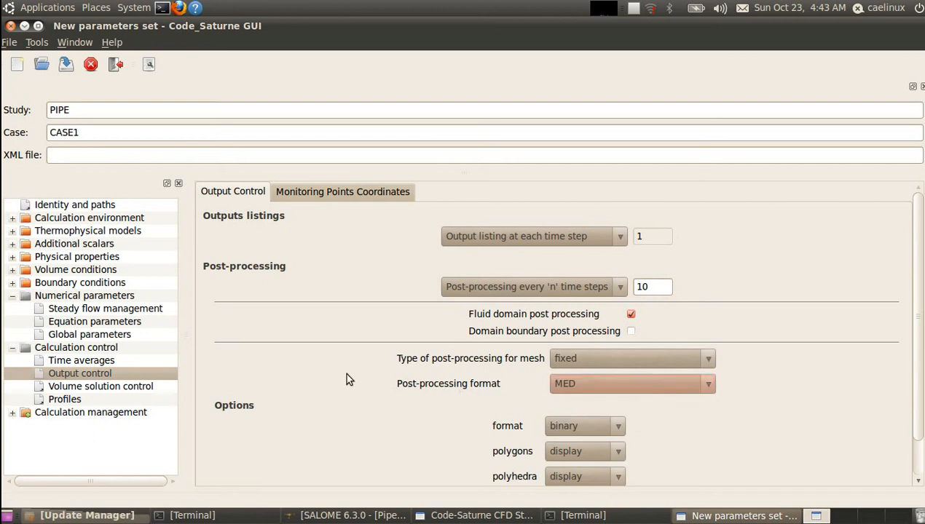
{"action": "scroll", "coordinate": [920, 335], "scroll_direction": "down", "scroll_amount": 1}
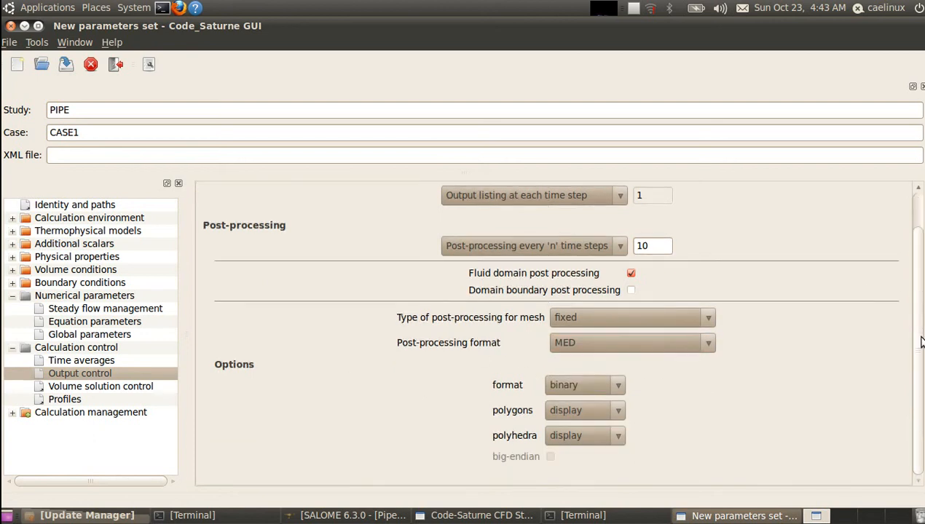
- Review the volume solution control, 1D profiles, user arrays, memory management and start/restart settings
{"action": "left_click", "coordinate": [107, 387]}
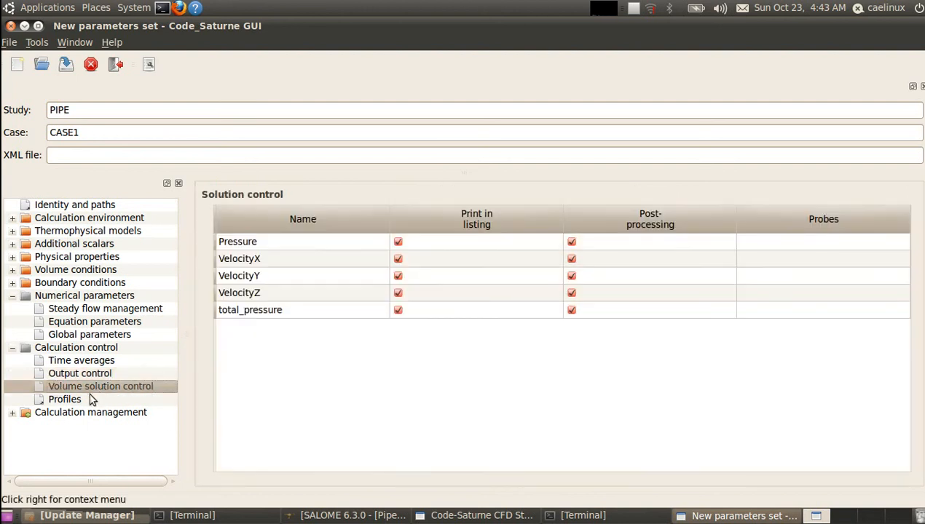
{"action": "left_click", "coordinate": [65, 401]}
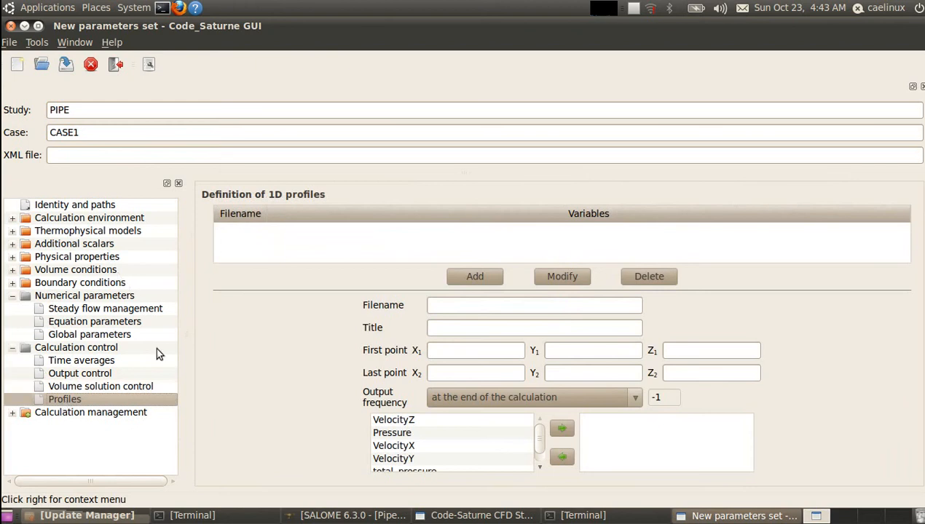
{"action": "left_click", "coordinate": [13, 413]}
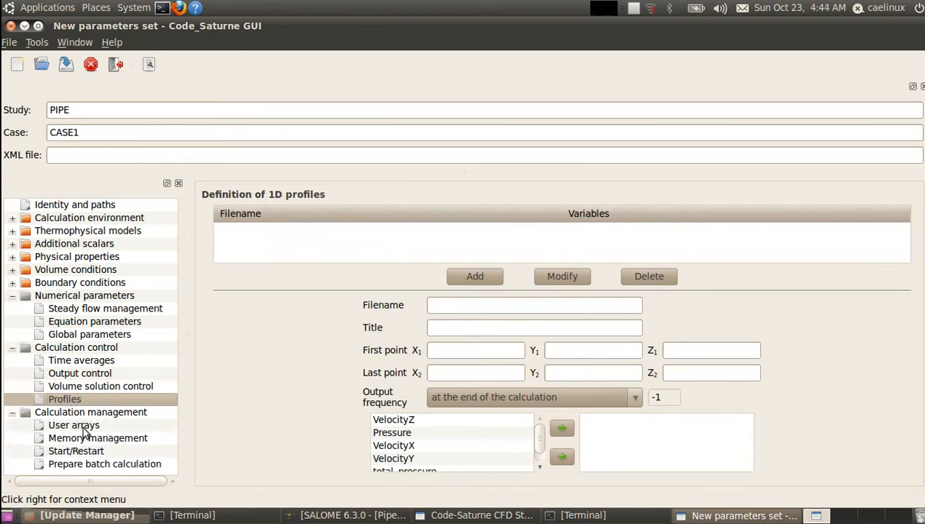
{"action": "left_click", "coordinate": [83, 428]}
{"action": "left_click", "coordinate": [102, 441]}
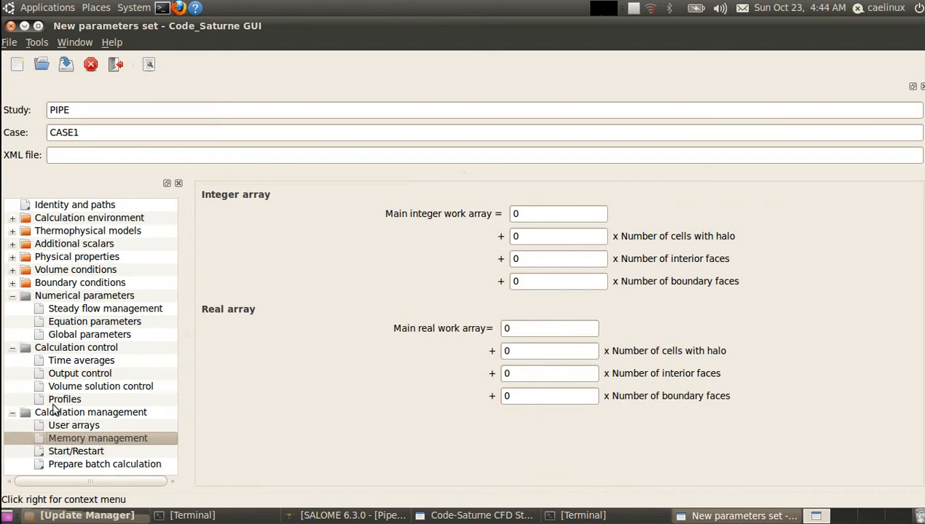
{"action": "left_click", "coordinate": [73, 453]}
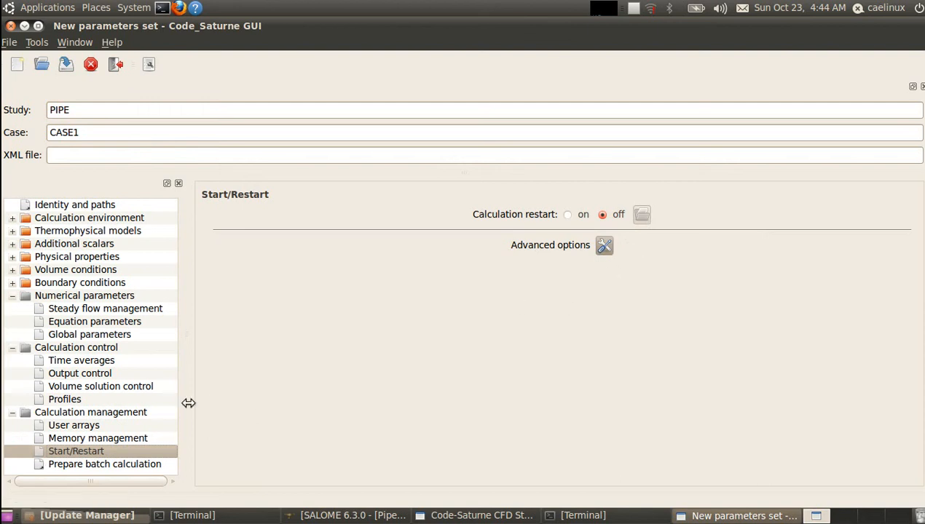
- Set the number of processors to 4 for the batch calculation and accept the advanced options as they are
{"action": "left_click", "coordinate": [83, 465]}
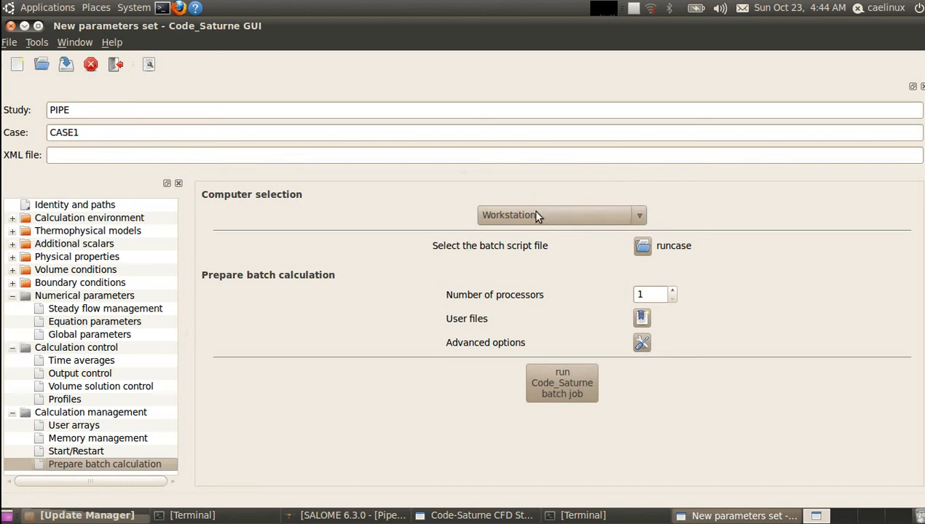
{"action": "left_click", "coordinate": [673, 291]}
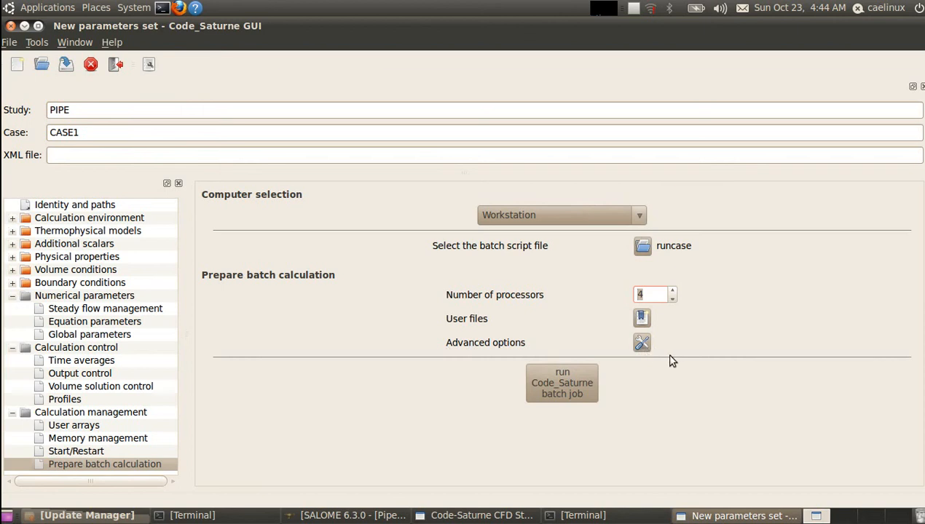
{"action": "left_click", "coordinate": [641, 343]}
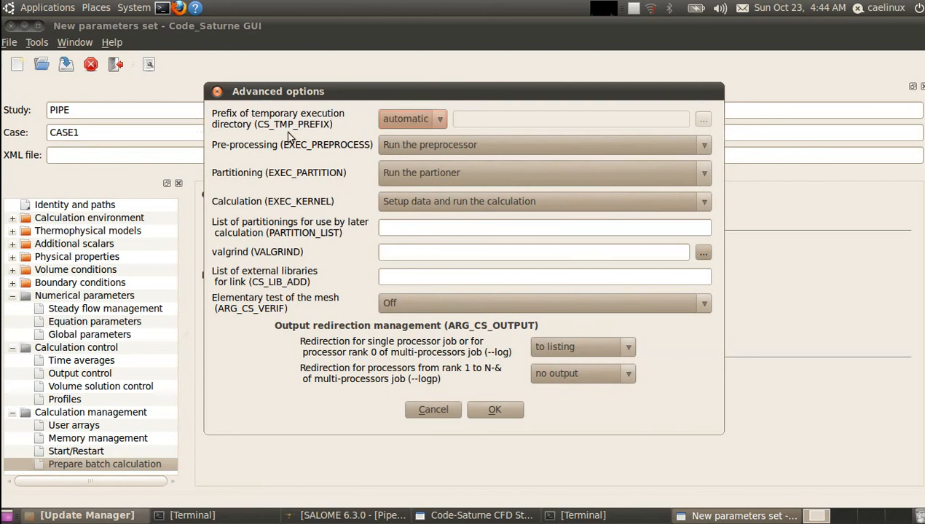
{"action": "left_click", "coordinate": [504, 414]}
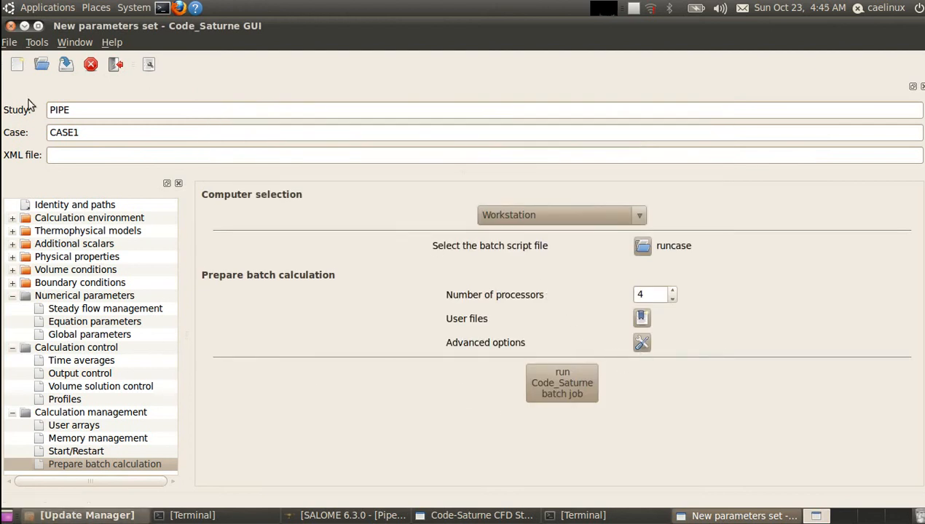
- Save the parameter set as case1.xml in the CASE1 DATA folder and run the Code_Saturne batch job
{"action": "left_click", "coordinate": [66, 70]}
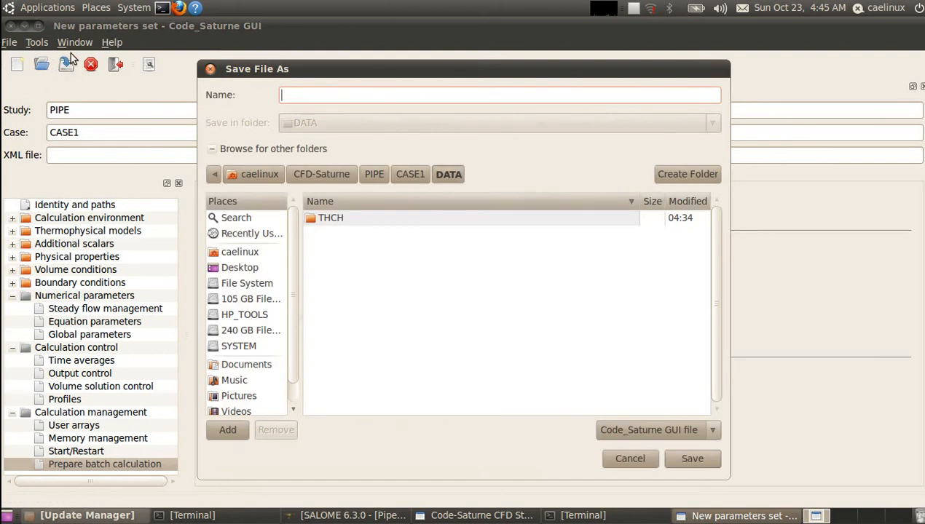
{"action": "type", "text": "case1.xml"}
{"action": "left_click", "coordinate": [695, 456]}
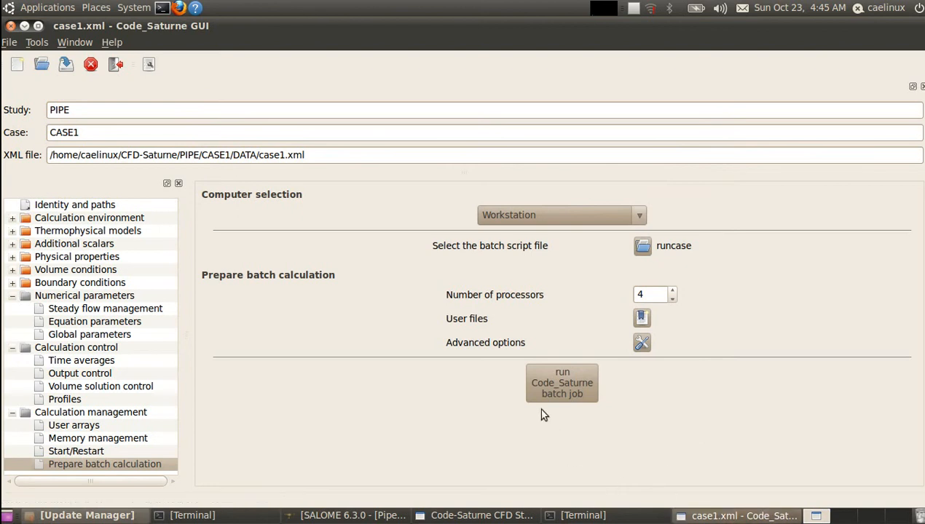
{"action": "left_click", "coordinate": [558, 389]}
{"action": "mouse_move", "coordinate": [611, 14]}
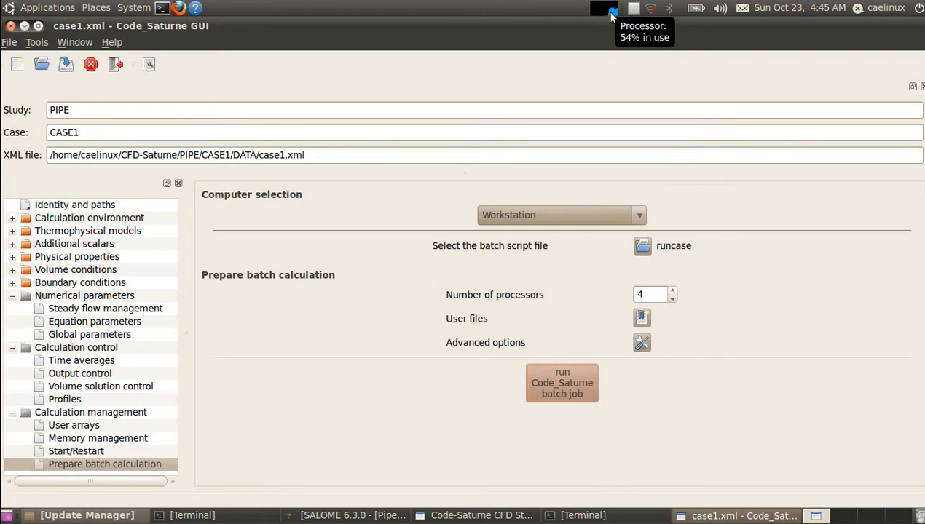
- Switch to the terminal and monitor the progress of the Code_Saturne calculation until it ends
{"action": "left_click", "coordinate": [38, 27]}
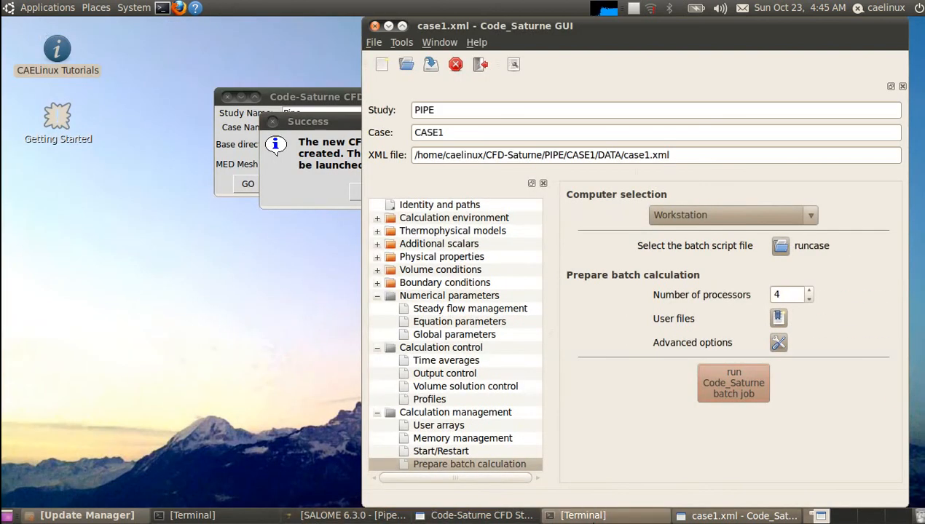
{"action": "left_click", "coordinate": [583, 516]}
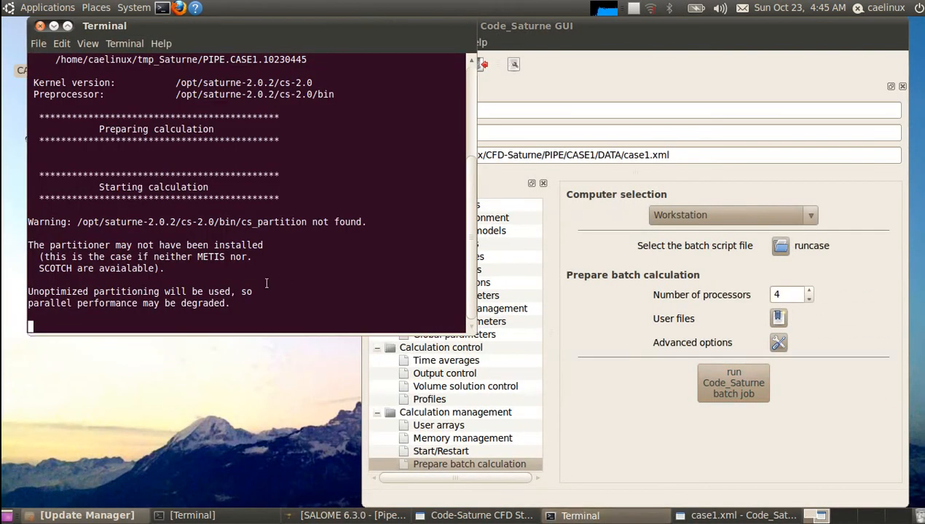
{"action": "scroll", "coordinate": [196, 206], "scroll_direction": "up", "scroll_amount": 1}
{"action": "scroll", "coordinate": [198, 186], "scroll_direction": "down", "scroll_amount": 1}
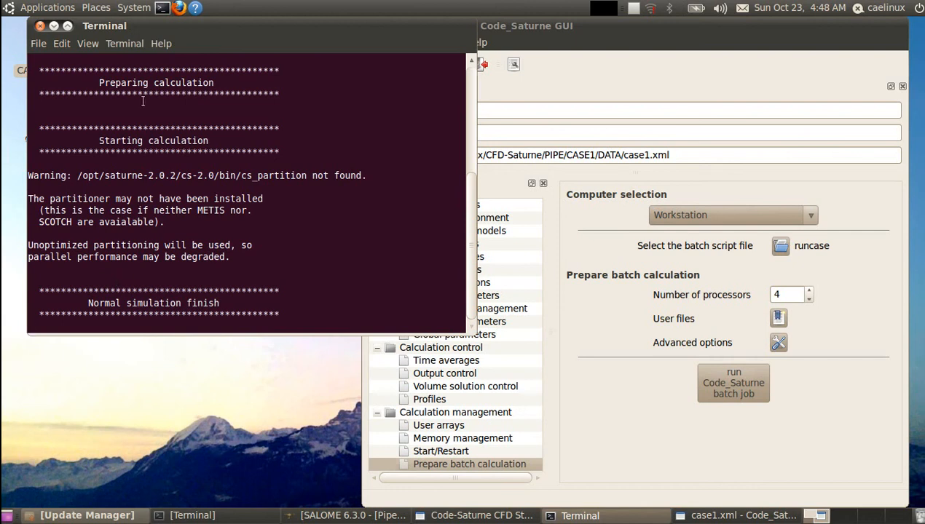
- Open the file browser and go to the CFD-Saturne/PIPE/CASE1/RESU results folder
{"action": "left_click", "coordinate": [95, 8]}
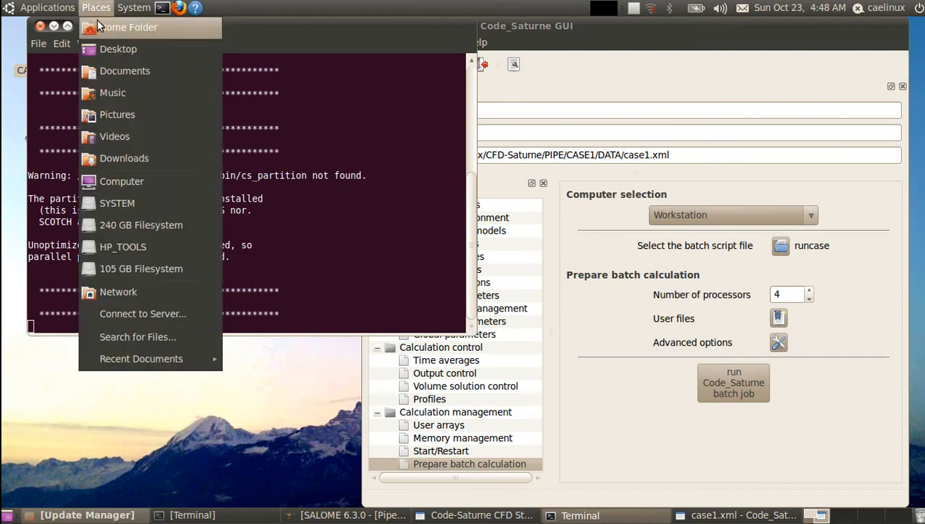
{"action": "left_click", "coordinate": [102, 25]}
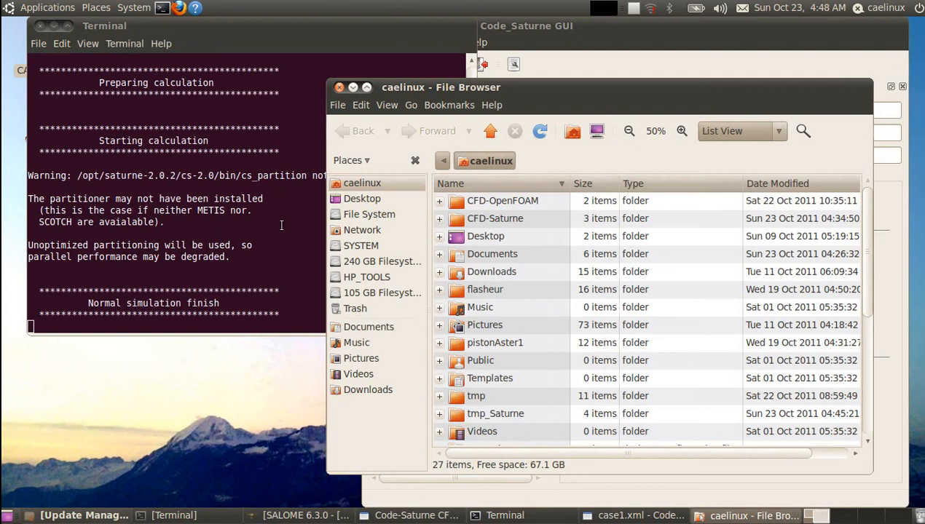
{"action": "double_click", "coordinate": [496, 218]}
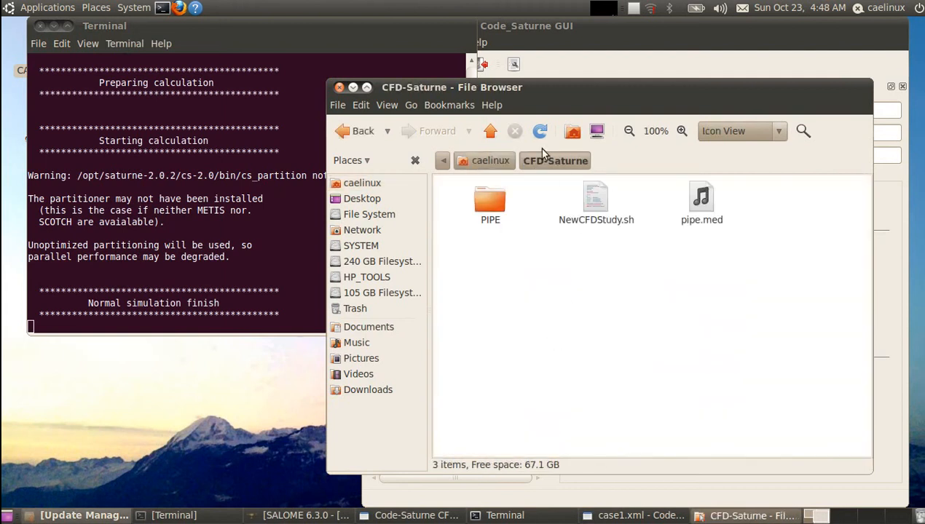
{"action": "left_click", "coordinate": [482, 215]}
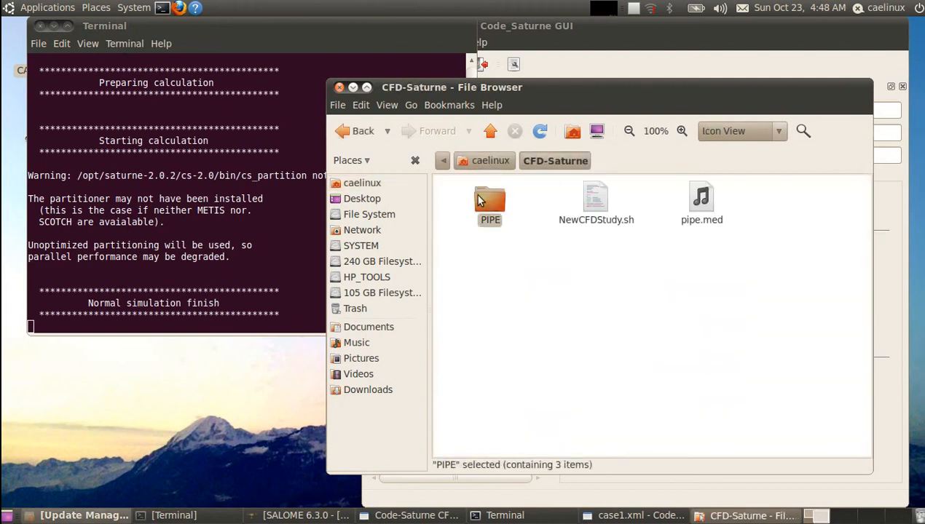
{"action": "double_click", "coordinate": [493, 207]}
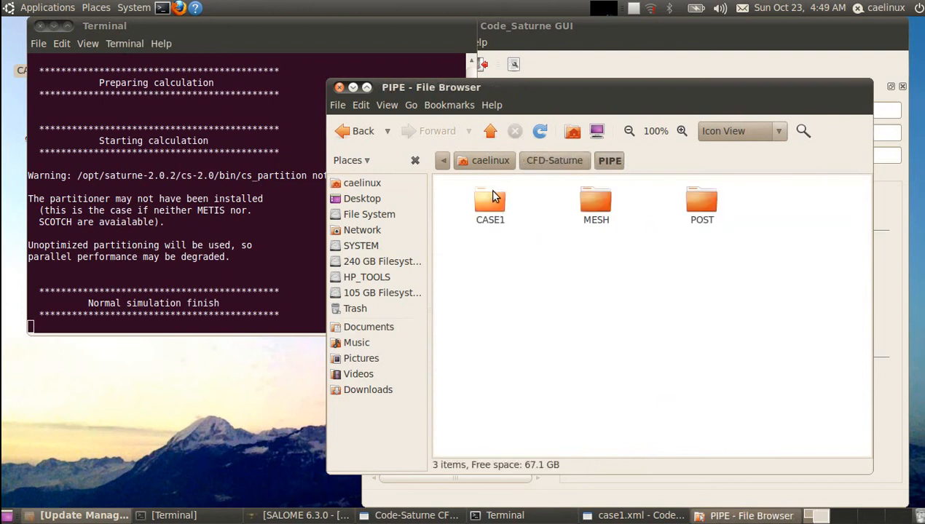
{"action": "double_click", "coordinate": [488, 206]}
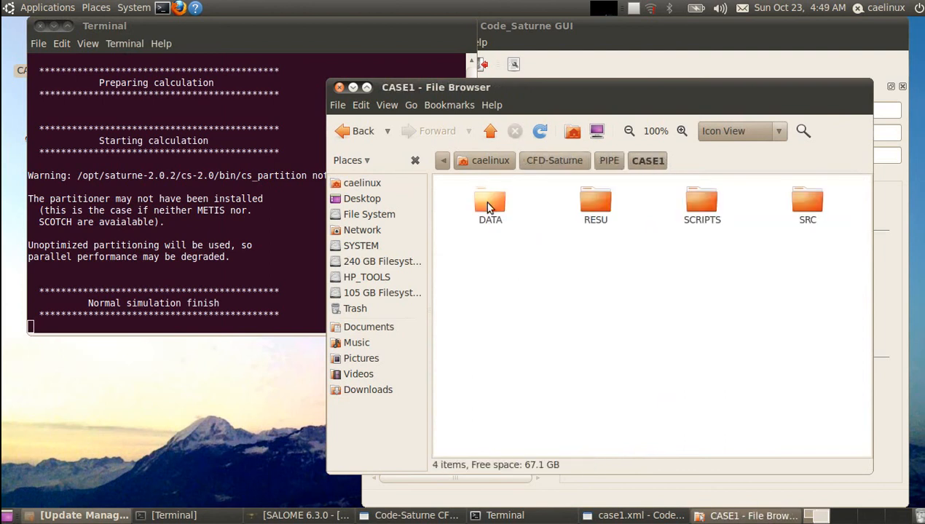
{"action": "double_click", "coordinate": [595, 202]}
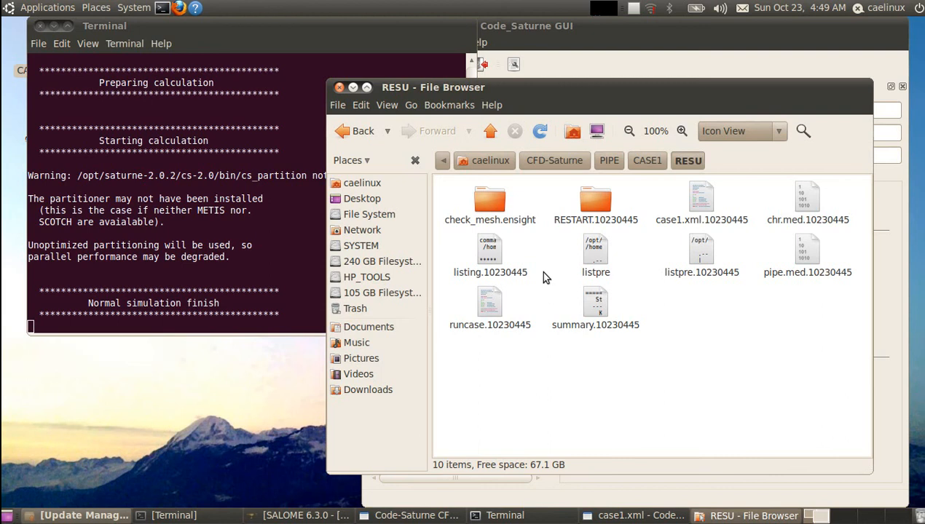
- Open listing.10230445 and examine its physical properties, time stepping, relaxation coefficients and cell distribution per rank
{"action": "left_click", "coordinate": [480, 275]}
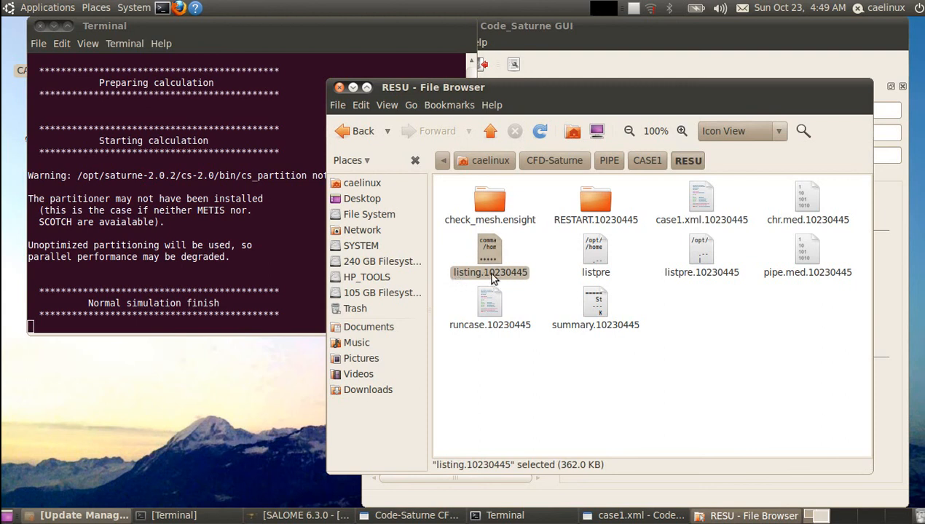
{"action": "double_click", "coordinate": [488, 264]}
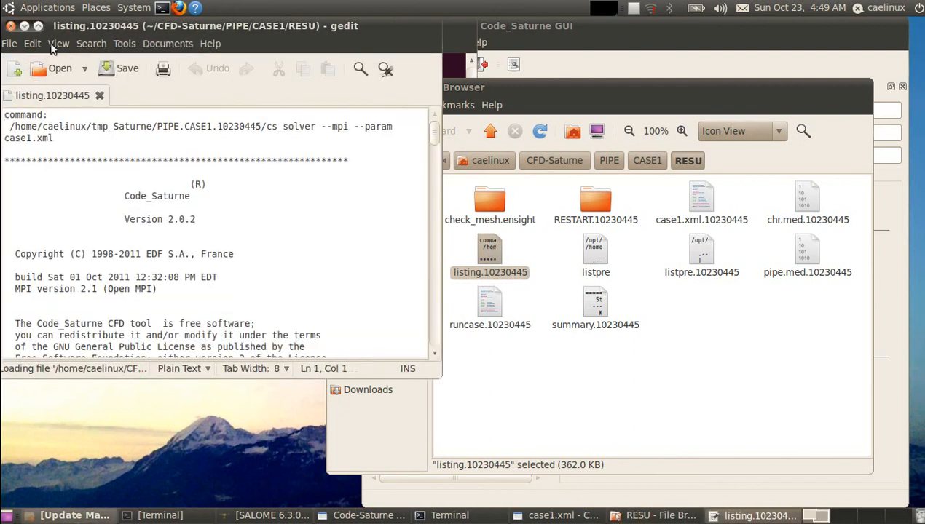
{"action": "scroll", "coordinate": [415, 287], "scroll_direction": "down", "scroll_amount": 4}
{"action": "scroll", "coordinate": [417, 289], "scroll_direction": "down", "scroll_amount": 20}
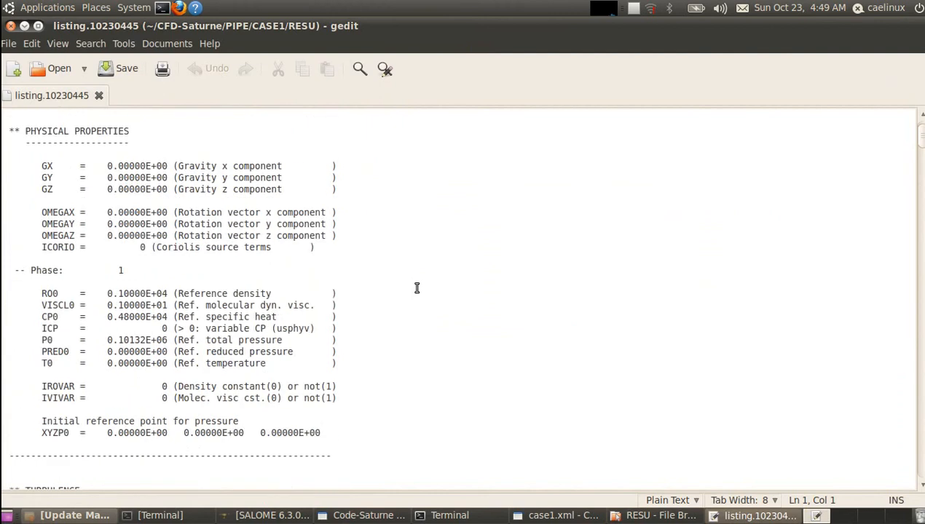
{"action": "scroll", "coordinate": [417, 288], "scroll_direction": "down", "scroll_amount": 18}
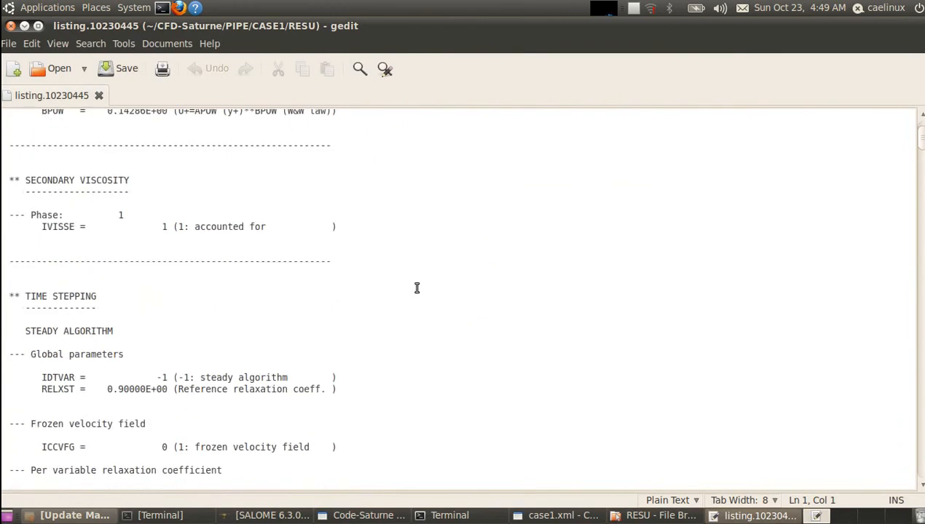
{"action": "scroll", "coordinate": [417, 288], "scroll_direction": "down", "scroll_amount": 5}
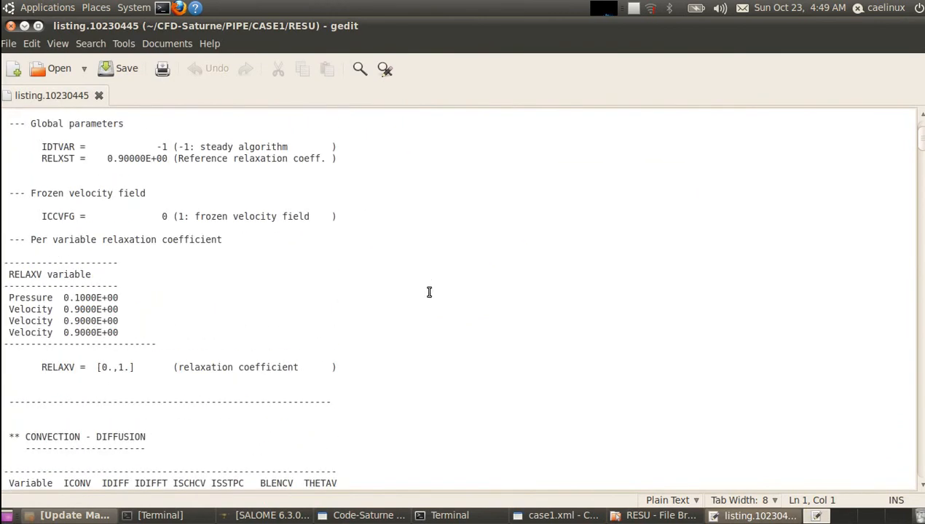
{"action": "scroll", "coordinate": [430, 299], "scroll_direction": "down", "scroll_amount": 8}
{"action": "scroll", "coordinate": [448, 315], "scroll_direction": "down", "scroll_amount": 20}
{"action": "scroll", "coordinate": [453, 329], "scroll_direction": "down", "scroll_amount": 20}
{"action": "scroll", "coordinate": [468, 370], "scroll_direction": "down", "scroll_amount": 20}
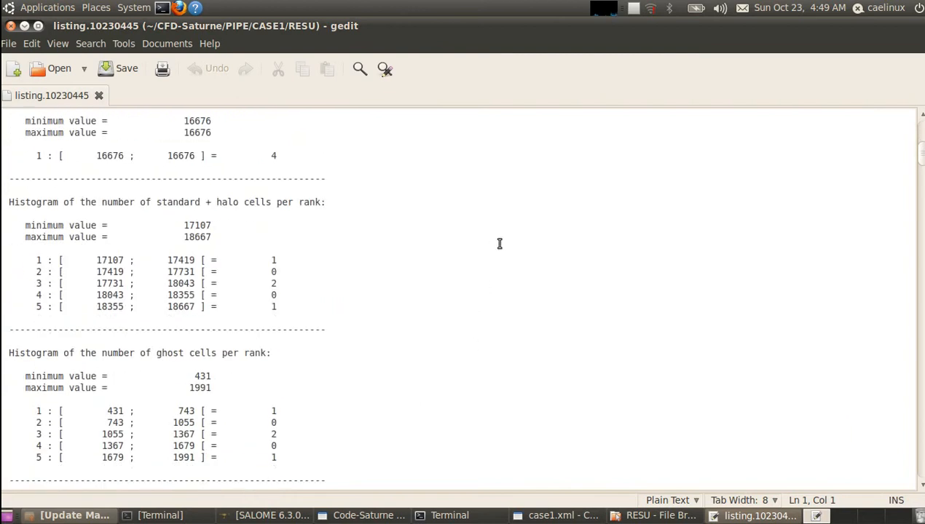
{"action": "scroll", "coordinate": [583, 291], "scroll_direction": "up", "scroll_amount": 1}
{"action": "scroll", "coordinate": [584, 294], "scroll_direction": "down", "scroll_amount": 20}
{"action": "scroll", "coordinate": [585, 296], "scroll_direction": "down", "scroll_amount": 20}
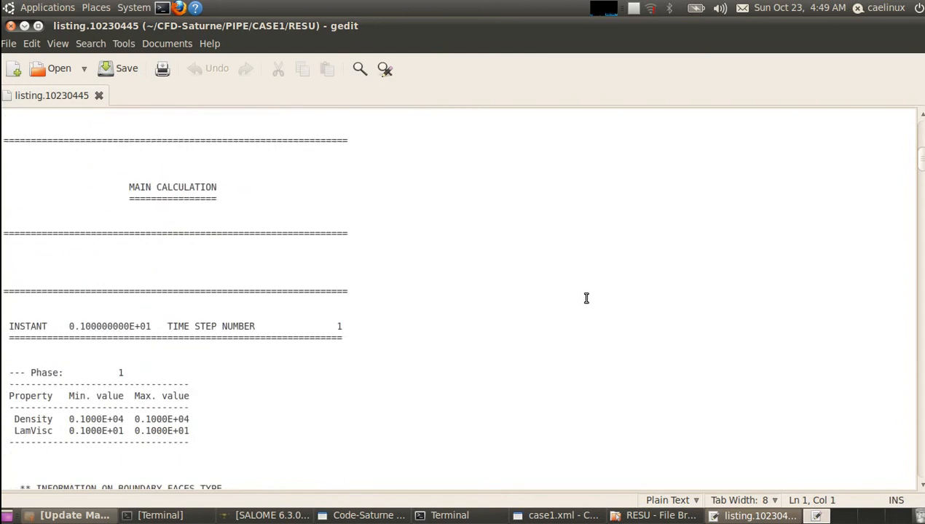
- Examine the boundary faces, mass flow, convergence and variable ranges for the first time steps in the listing, and close it
{"action": "scroll", "coordinate": [586, 299], "scroll_direction": "down", "scroll_amount": 1}
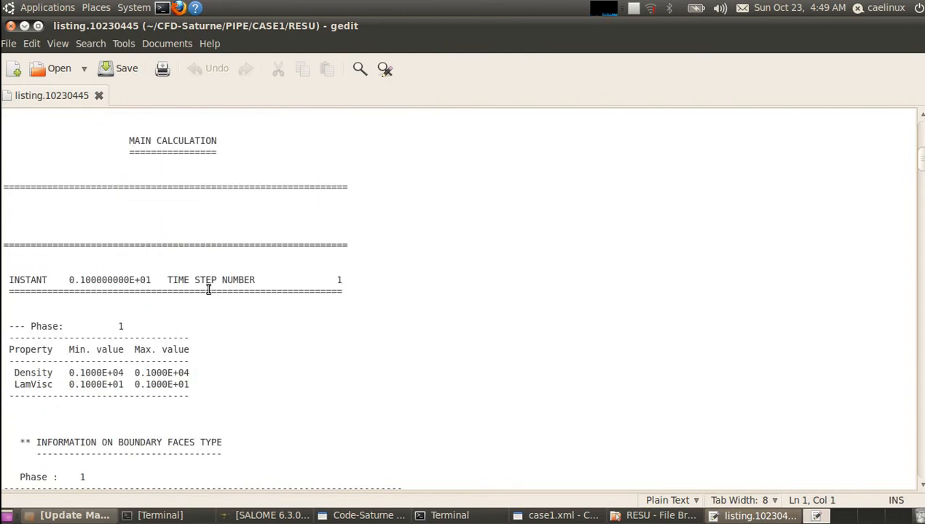
{"action": "scroll", "coordinate": [638, 362], "scroll_direction": "down", "scroll_amount": 3}
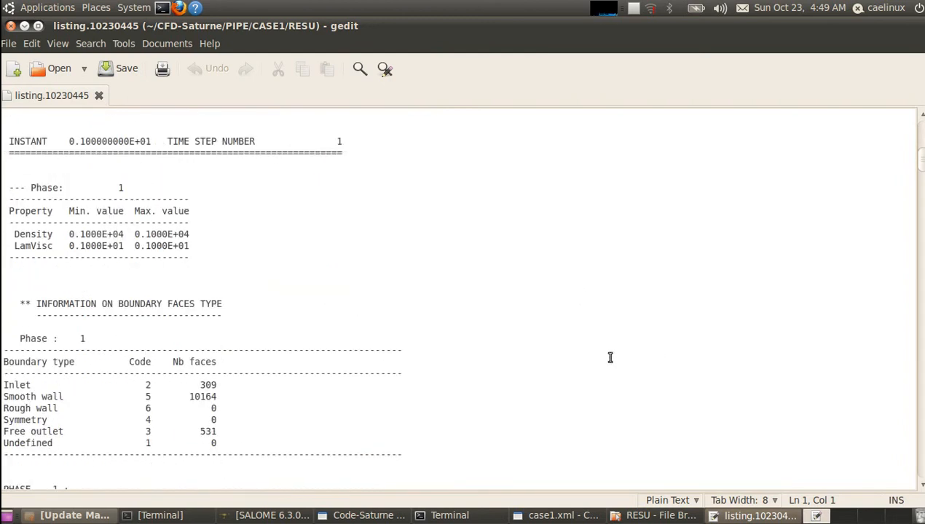
{"action": "scroll", "coordinate": [586, 384], "scroll_direction": "down", "scroll_amount": 8}
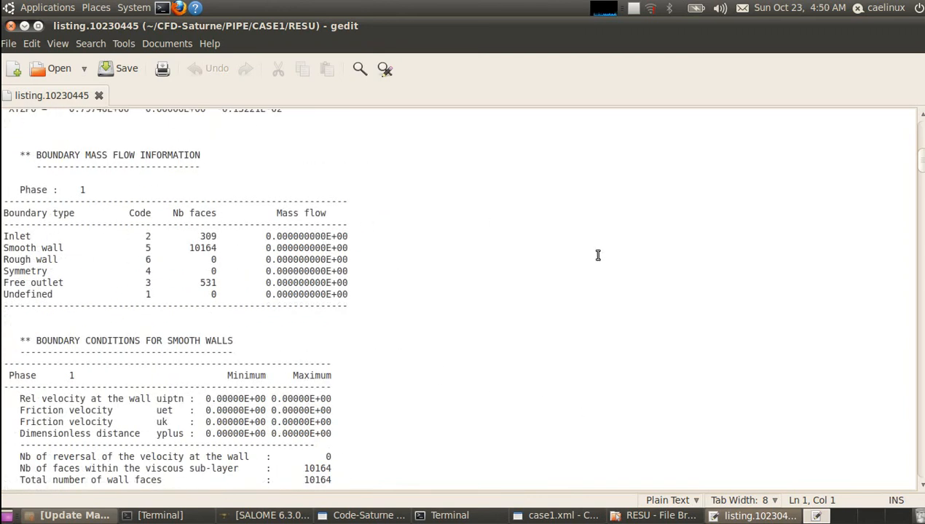
{"action": "scroll", "coordinate": [561, 273], "scroll_direction": "down", "scroll_amount": 3}
{"action": "scroll", "coordinate": [438, 299], "scroll_direction": "down", "scroll_amount": 9}
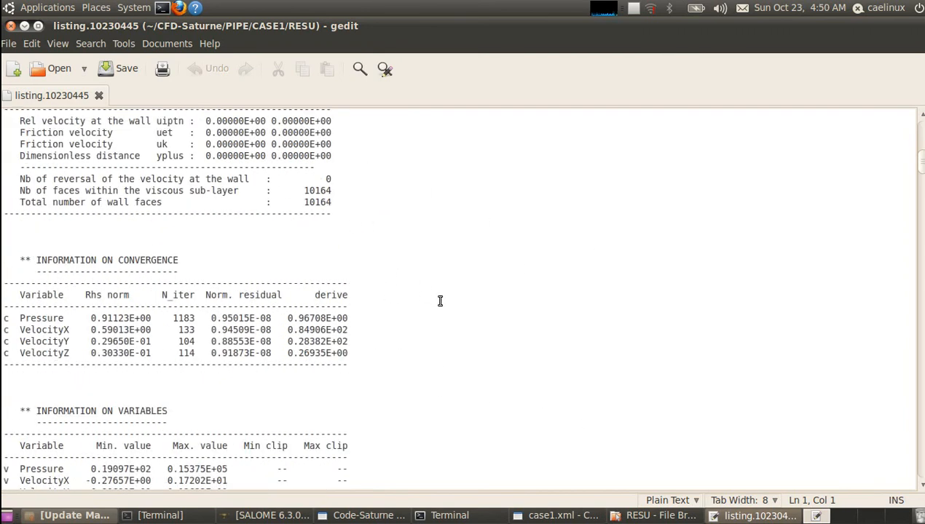
{"action": "scroll", "coordinate": [441, 302], "scroll_direction": "down", "scroll_amount": 13}
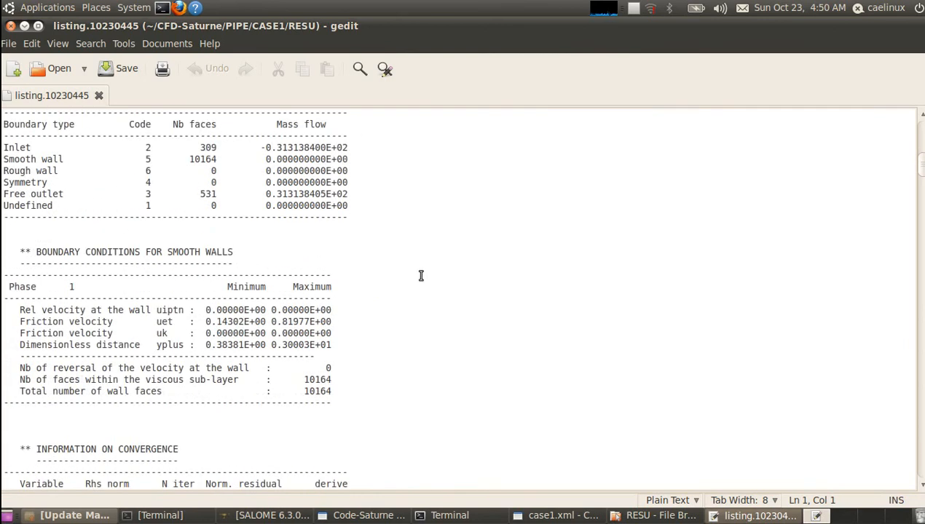
{"action": "scroll", "coordinate": [426, 291], "scroll_direction": "down", "scroll_amount": 11}
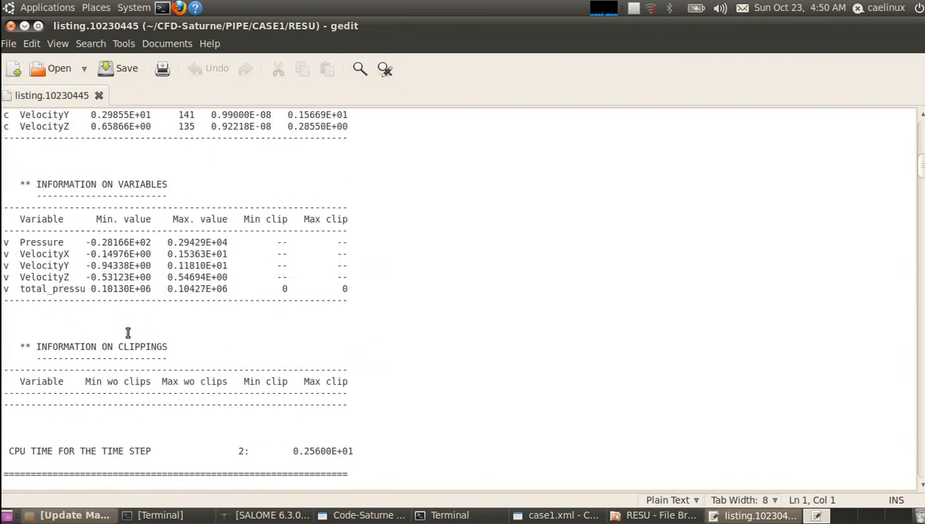
{"action": "scroll", "coordinate": [401, 357], "scroll_direction": "down", "scroll_amount": 20}
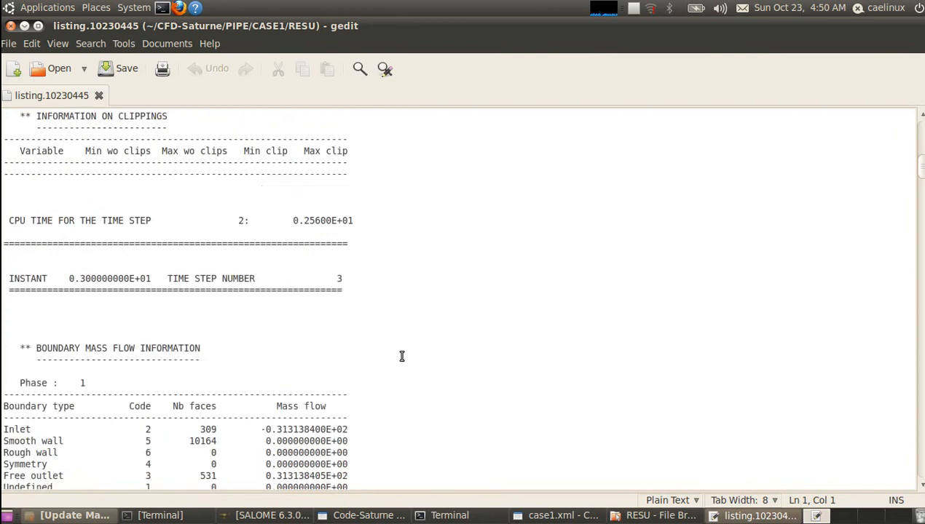
{"action": "scroll", "coordinate": [401, 361], "scroll_direction": "down", "scroll_amount": 20}
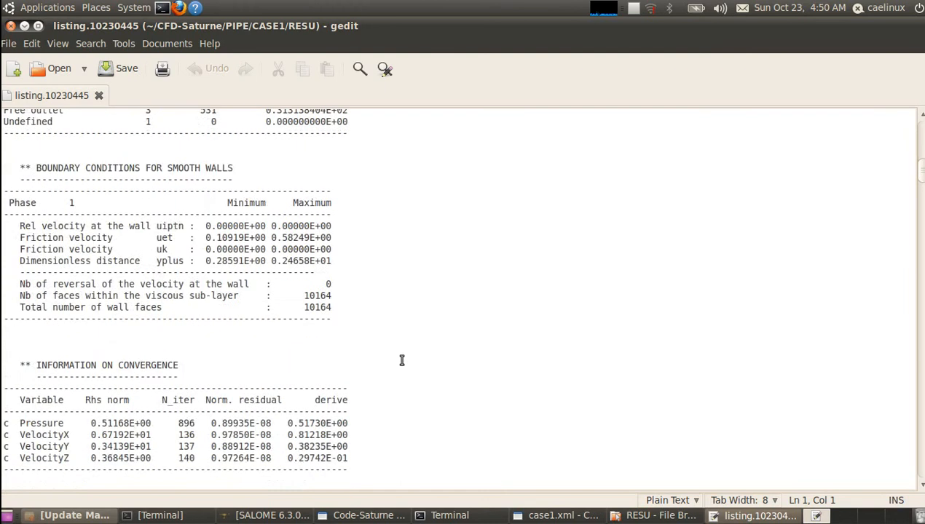
{"action": "left_click", "coordinate": [10, 25]}
{"action": "left_click", "coordinate": [697, 388]}
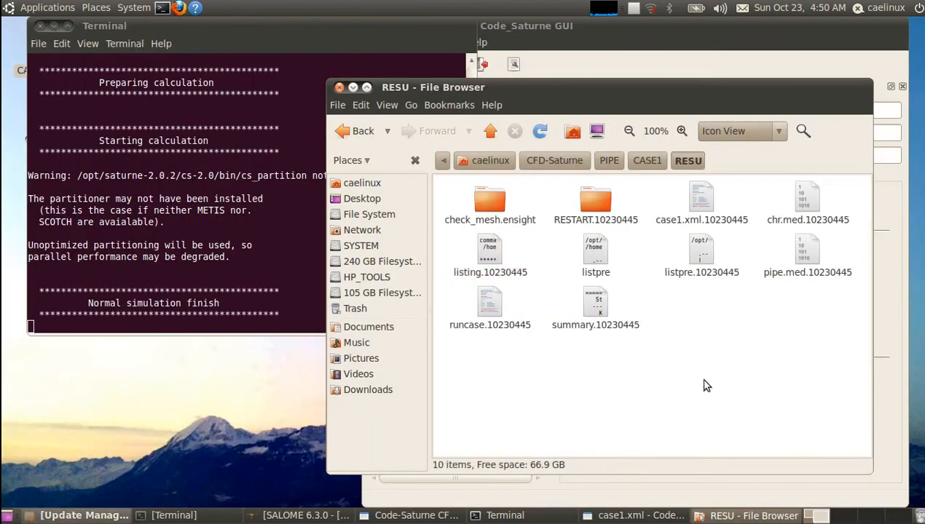
- Minimize the file browser, terminal and Code_Saturne GUI windows, and switch to SALOME in a maximized window
{"action": "left_click", "coordinate": [352, 87]}
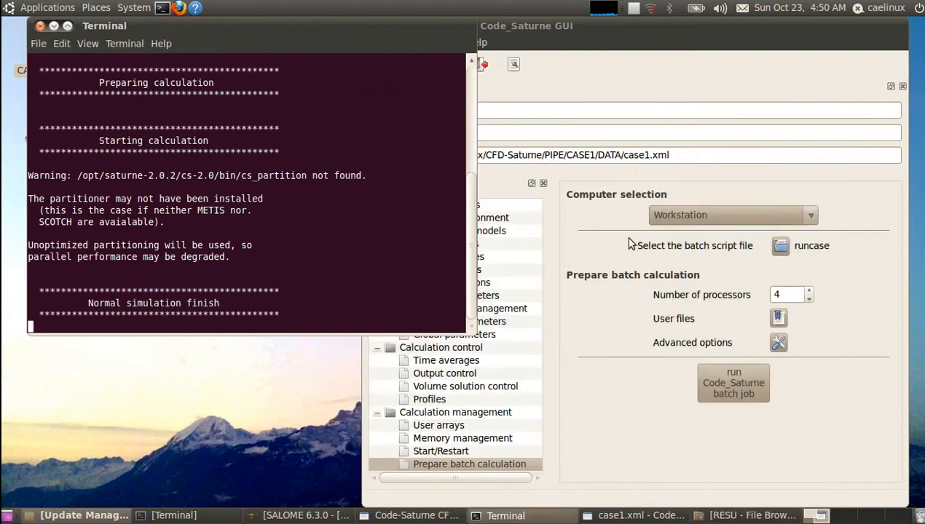
{"action": "left_click", "coordinate": [51, 27]}
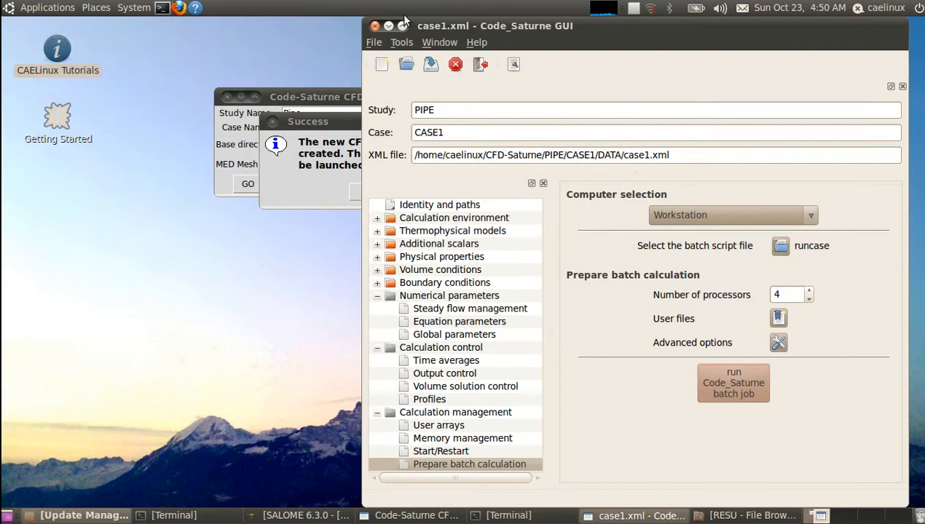
{"action": "left_click", "coordinate": [392, 30]}
{"action": "left_click", "coordinate": [38, 7]}
{"action": "left_click", "coordinate": [36, 7]}
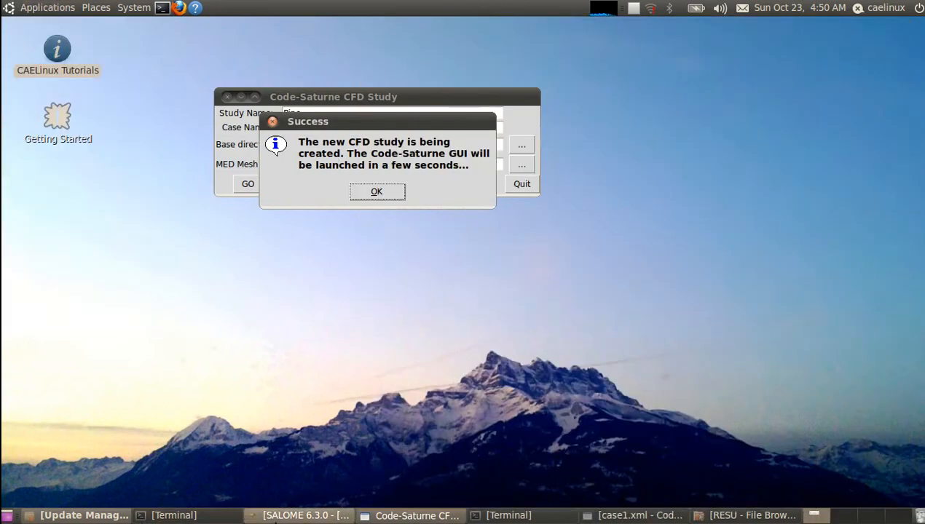
{"action": "left_click", "coordinate": [246, 512]}
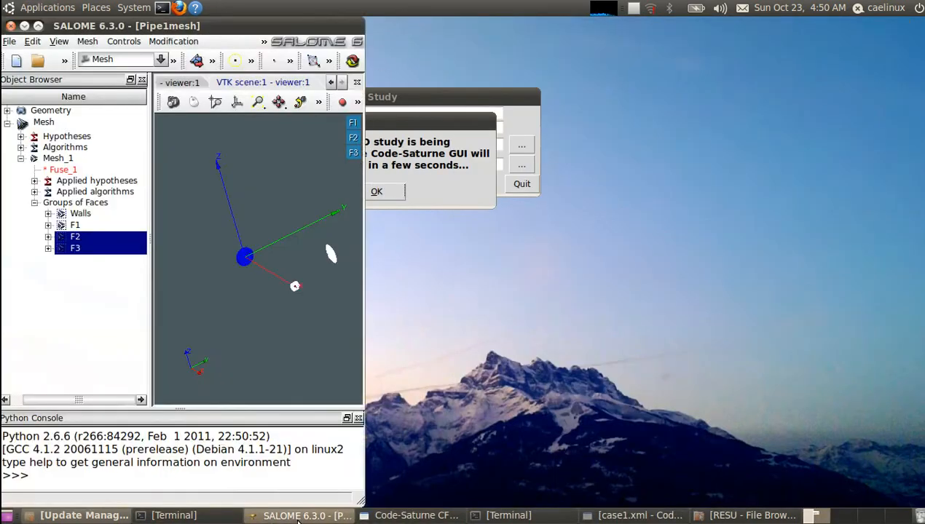
{"action": "left_click", "coordinate": [38, 25]}
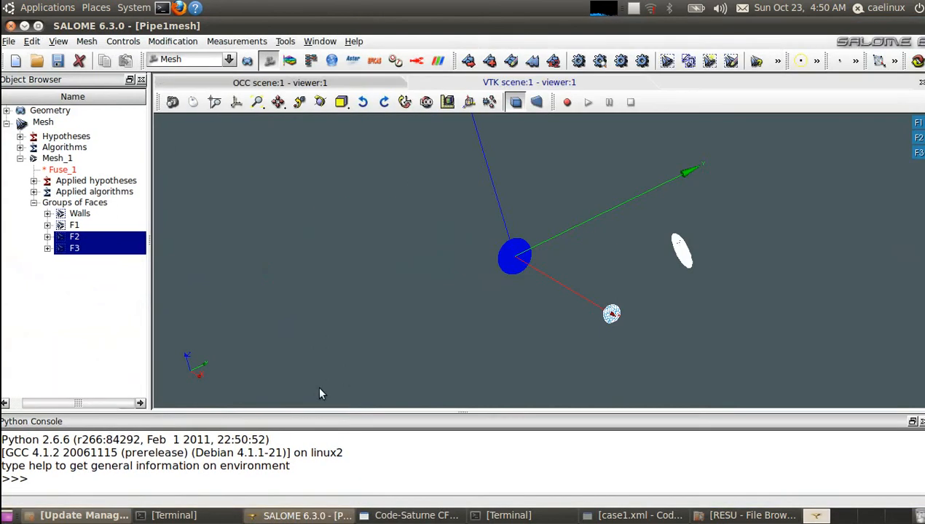
- Hide all mesh groups in the VTK scene and activate the Post-Pro module with the Mesh tree collapsed
{"action": "right_click", "coordinate": [268, 237]}
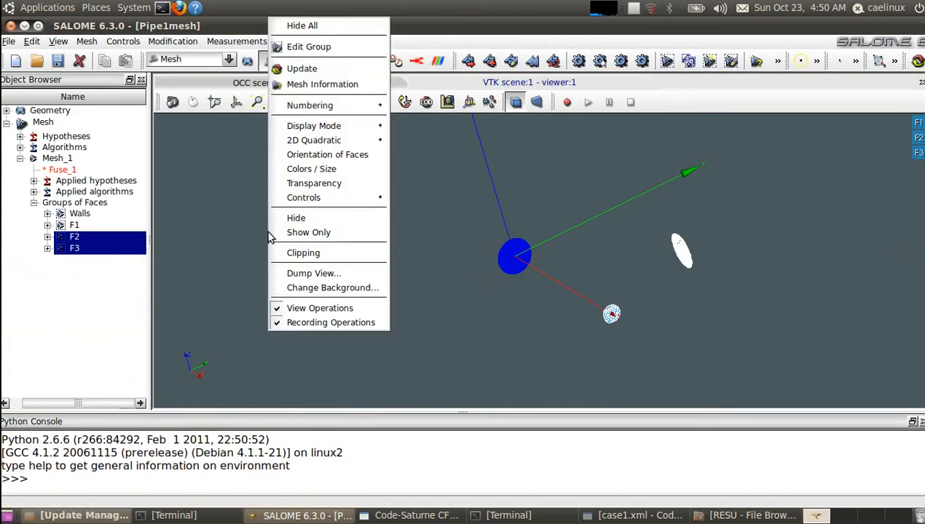
{"action": "left_click", "coordinate": [303, 25]}
{"action": "left_click", "coordinate": [298, 213]}
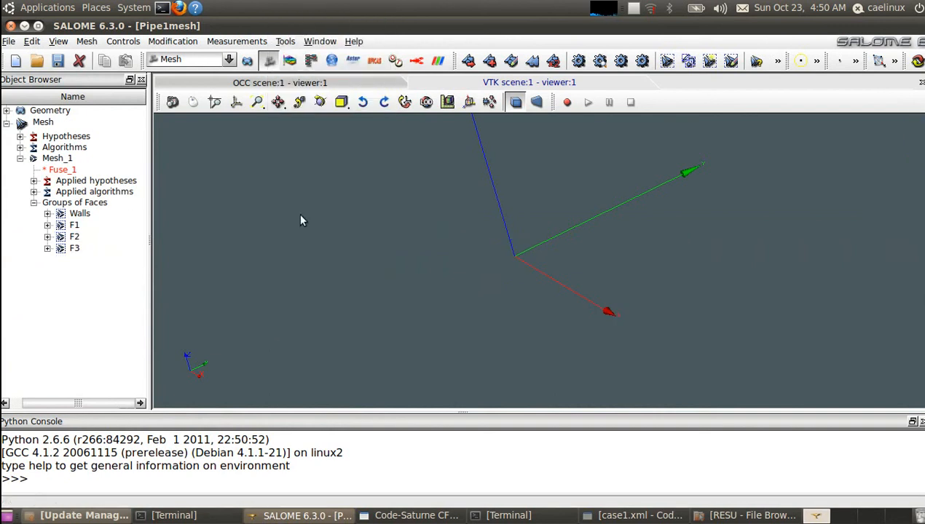
{"action": "left_click", "coordinate": [290, 62]}
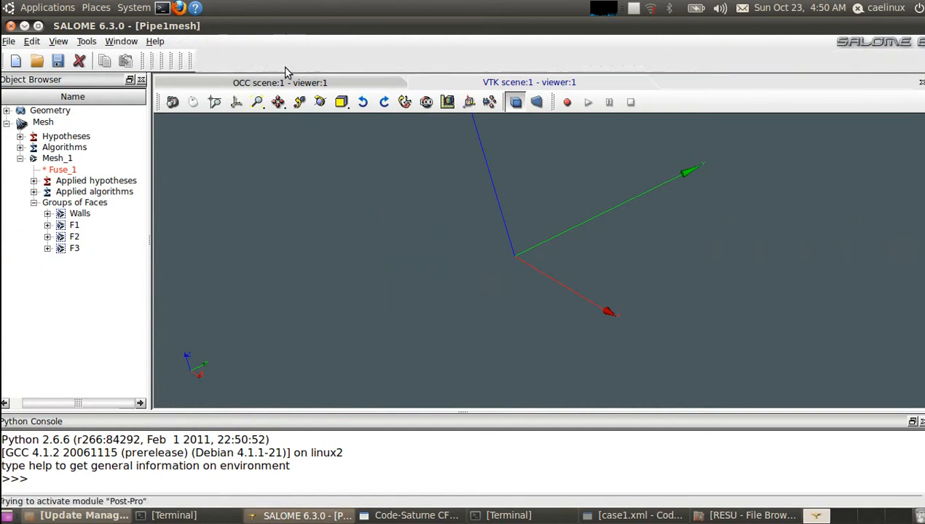
{"action": "left_click", "coordinate": [5, 123]}
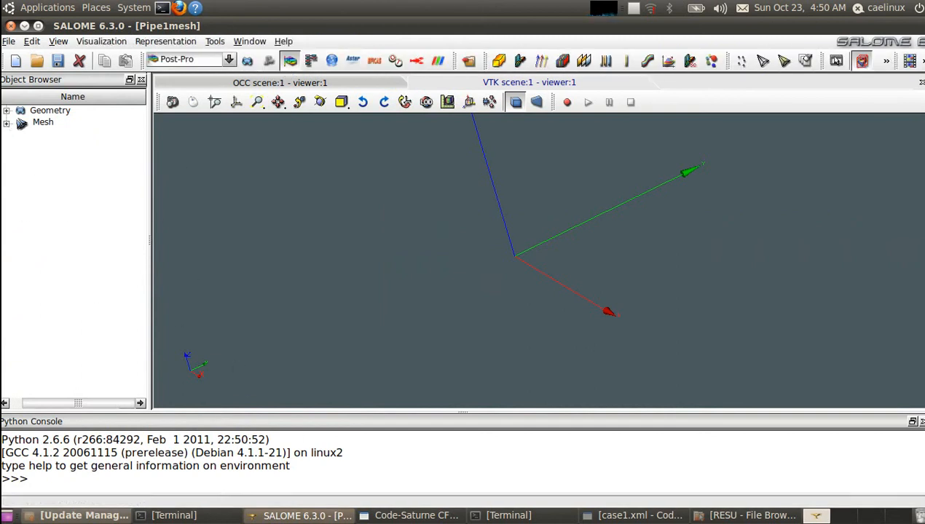
- Close the Python Console and widen the Object Browser
{"action": "left_click", "coordinate": [921, 422]}
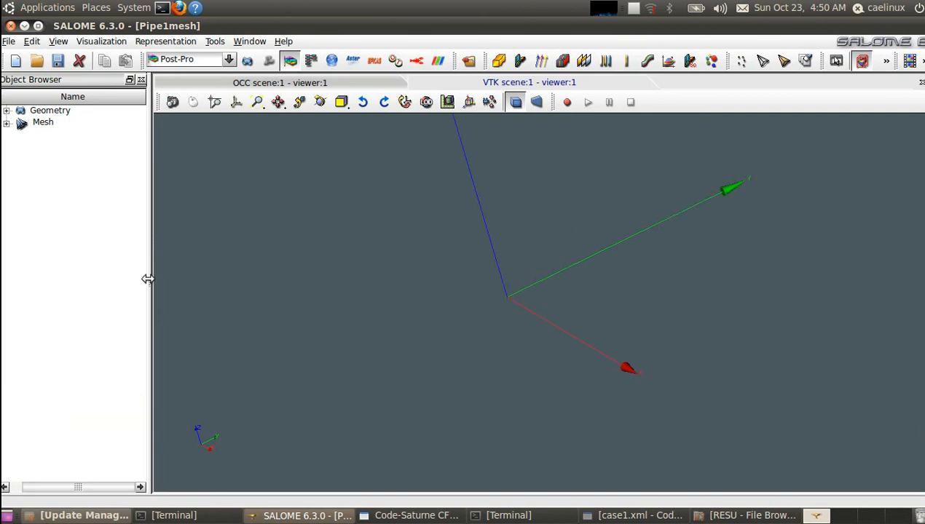
{"action": "left_click_drag", "start_coordinate": [148, 281], "coordinate": [205, 281]}
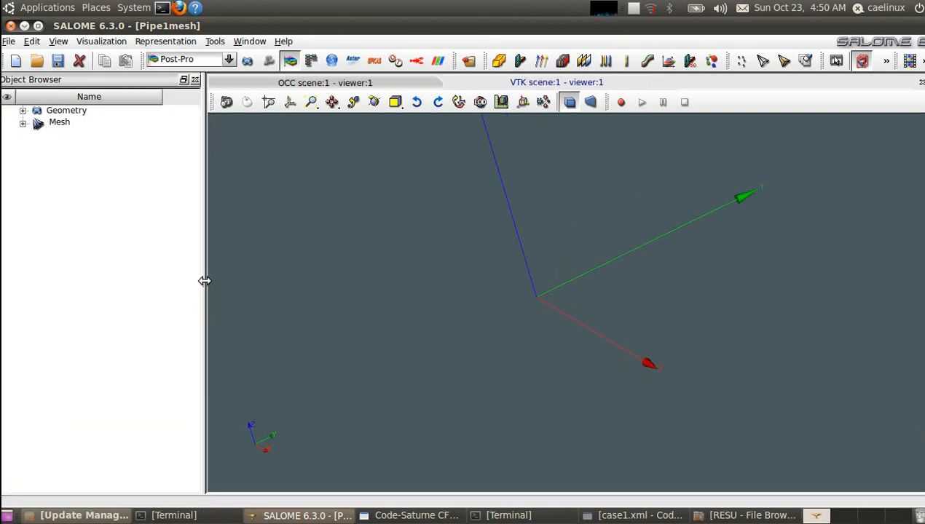
- Import the MED results file chr.med.10230445 from the PIPE/CASE1/RESU folder, with the file filter set to All Files (*.*)
{"action": "left_click", "coordinate": [9, 41]}
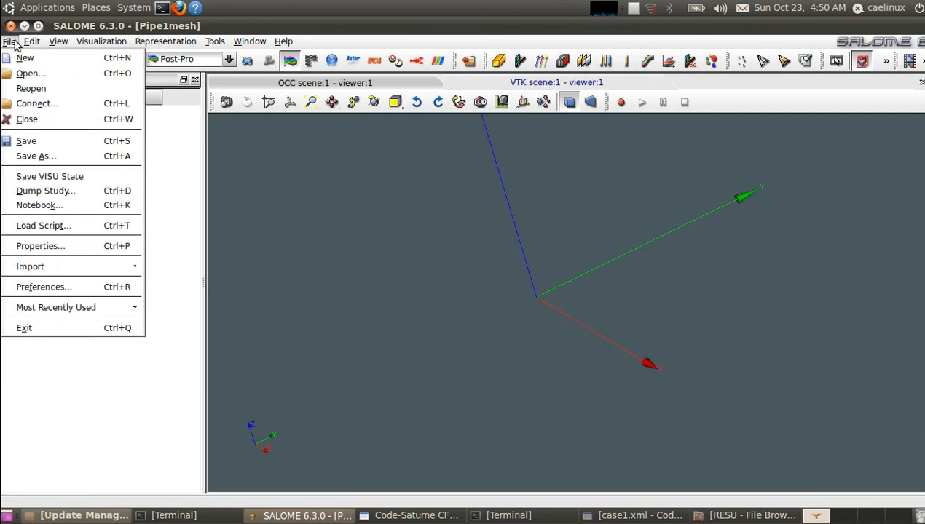
{"action": "mouse_move", "coordinate": [71, 268]}
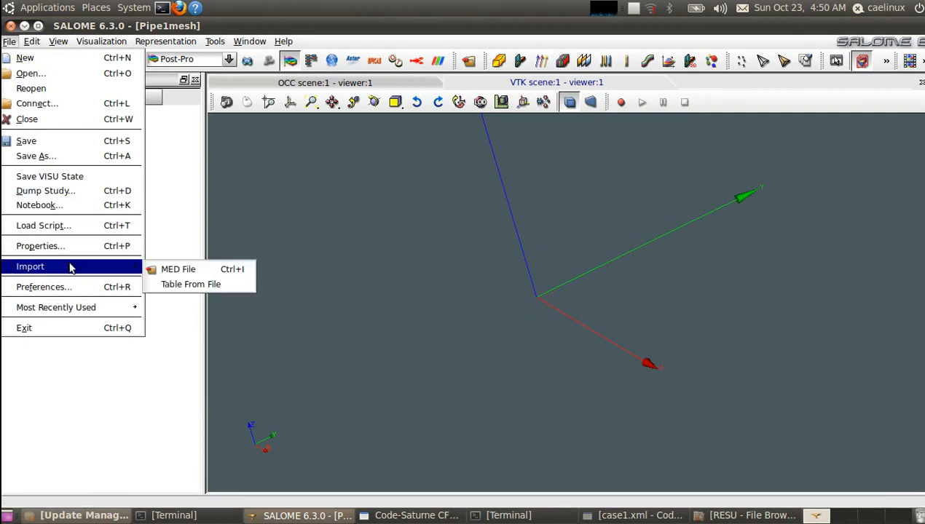
{"action": "left_click", "coordinate": [187, 271]}
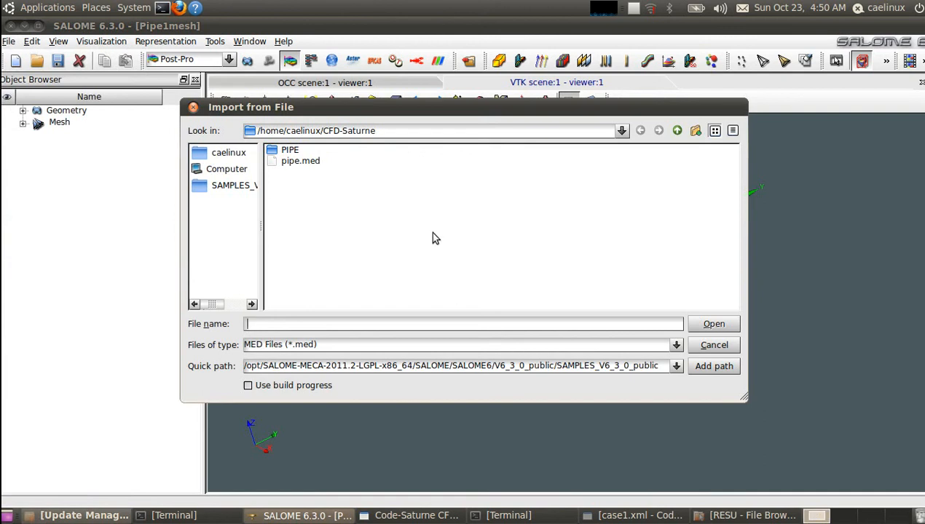
{"action": "double_click", "coordinate": [291, 153]}
{"action": "double_click", "coordinate": [293, 153]}
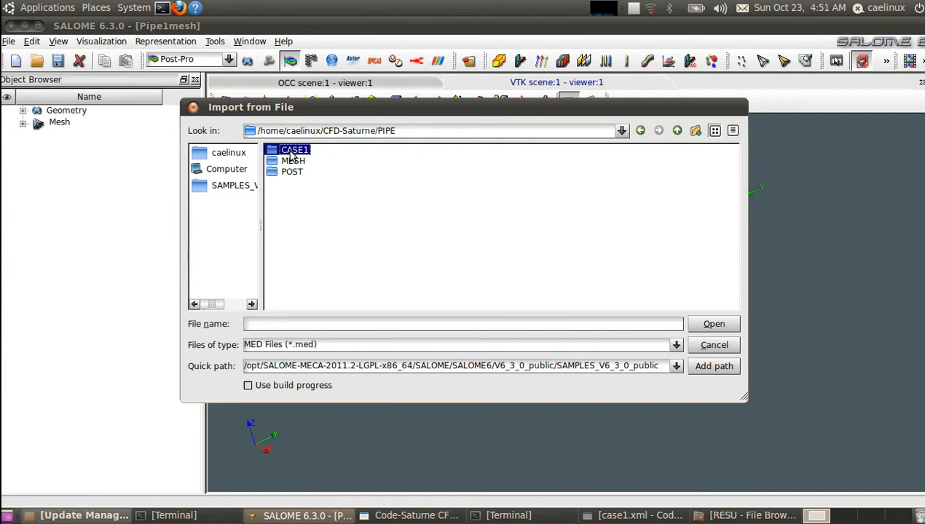
{"action": "double_click", "coordinate": [294, 162]}
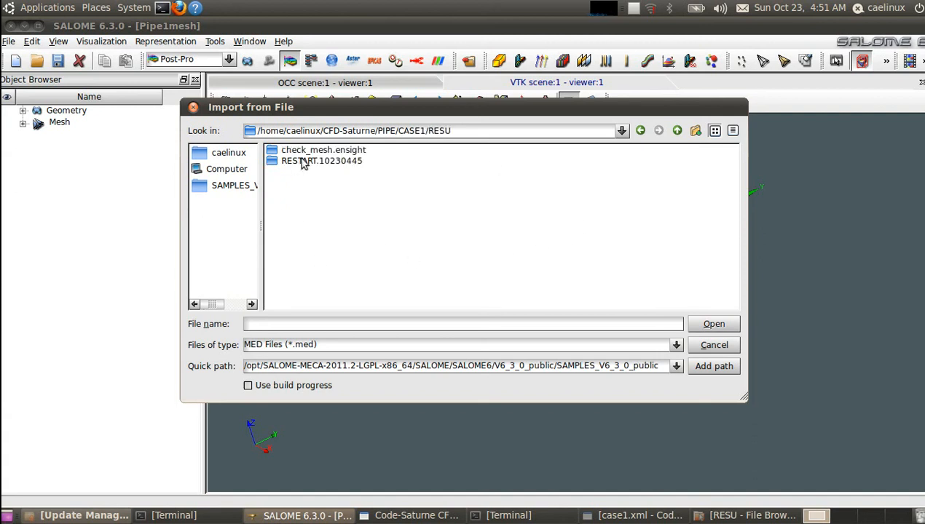
{"action": "left_click", "coordinate": [386, 346]}
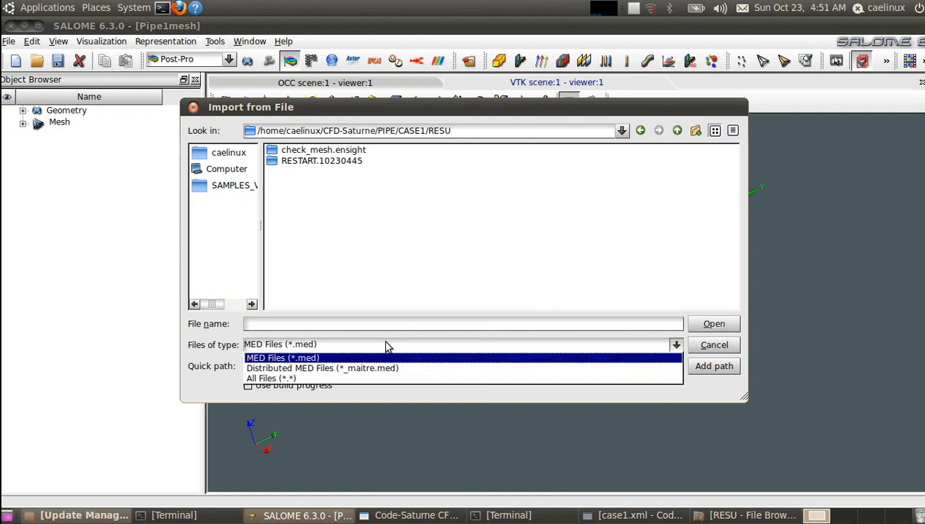
{"action": "left_click", "coordinate": [377, 378]}
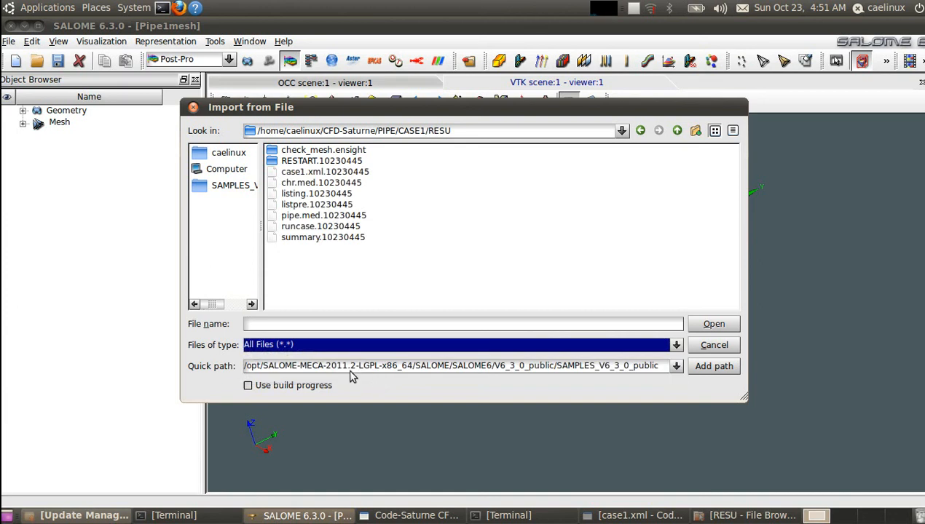
{"action": "left_click", "coordinate": [295, 183]}
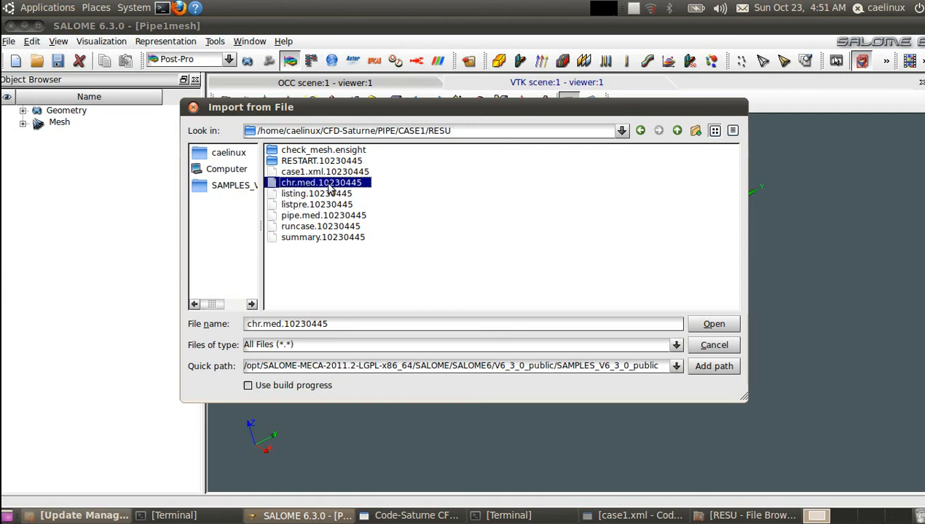
{"action": "left_click", "coordinate": [711, 327]}
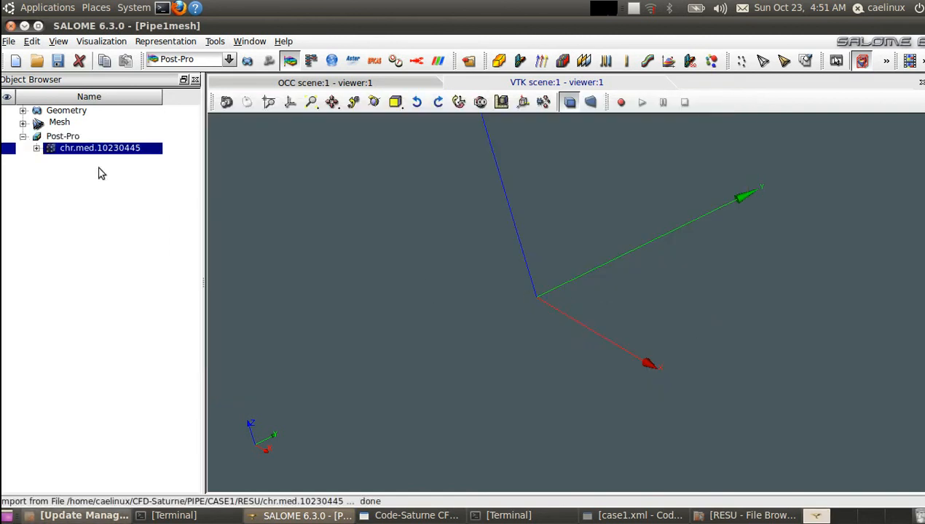
- Expand the imported results to list the Fluid volume's families and fields, and widen the Name column
{"action": "left_click", "coordinate": [36, 148]}
{"action": "left_click", "coordinate": [49, 160]}
{"action": "left_click", "coordinate": [64, 181]}
{"action": "left_click", "coordinate": [63, 171]}
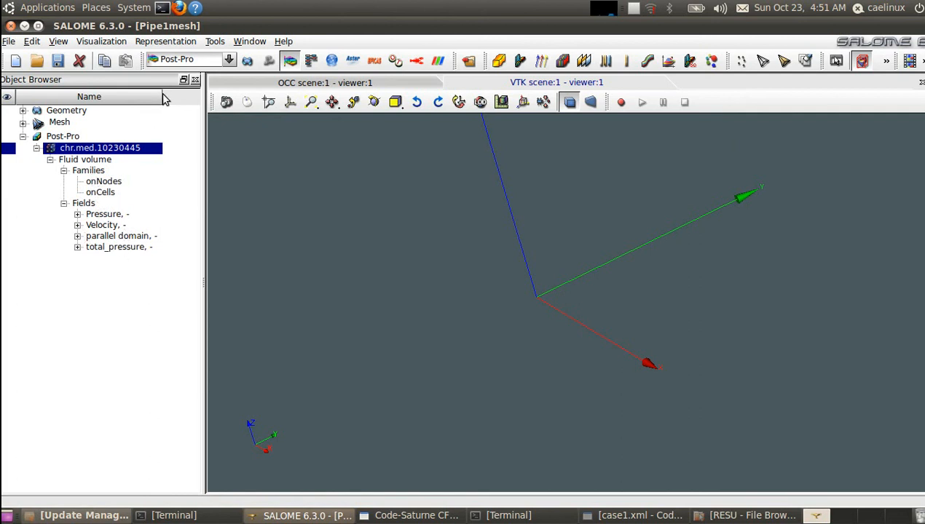
{"action": "left_click_drag", "start_coordinate": [162, 97], "coordinate": [185, 97]}
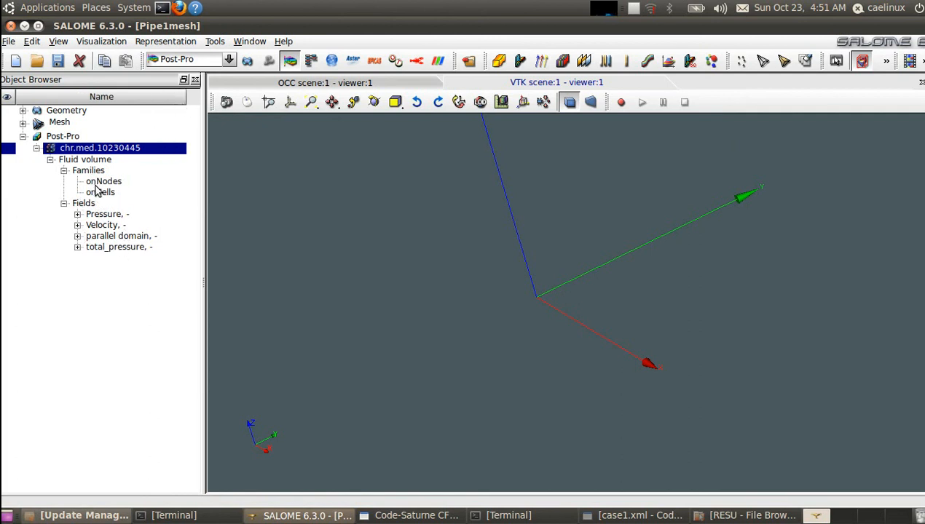
- Create a presentation of the Fluid volume's onCells family, inspect the pipe in the VTK scene, and hide it
{"action": "left_click", "coordinate": [101, 192]}
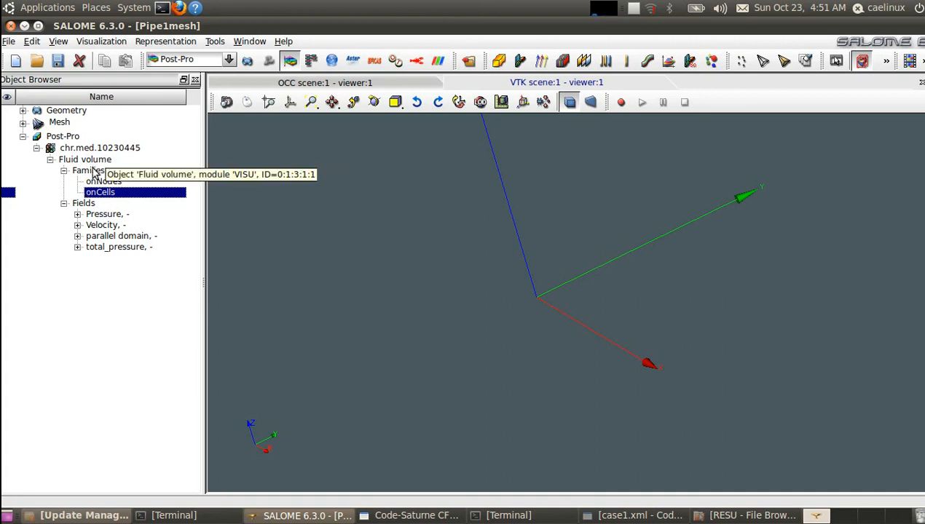
{"action": "left_click", "coordinate": [96, 171]}
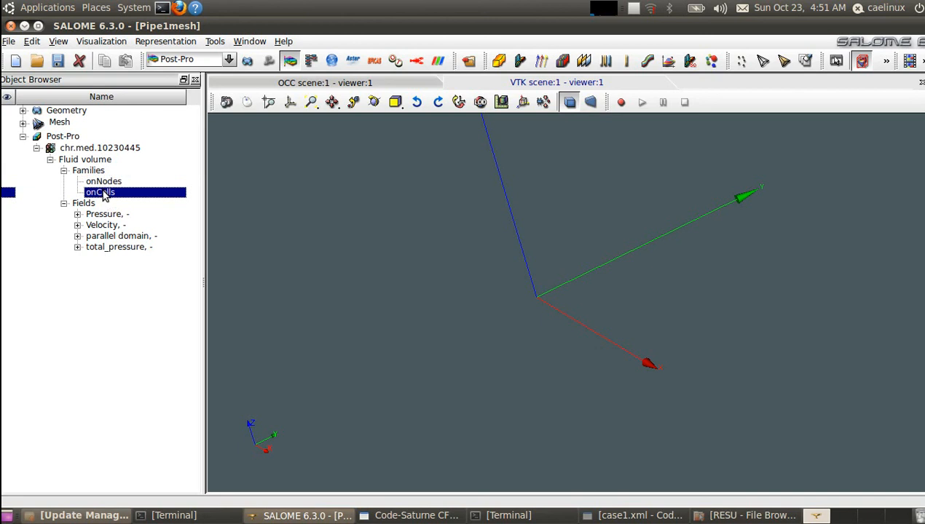
{"action": "right_click", "coordinate": [99, 195]}
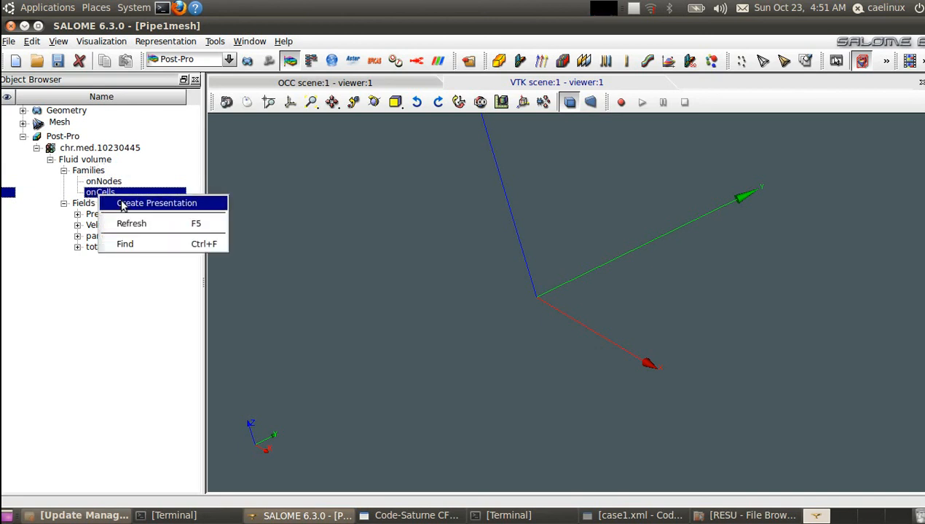
{"action": "left_click", "coordinate": [121, 204]}
{"action": "left_click_drag", "start_coordinate": [642, 258], "coordinate": [641, 351]}
{"action": "scroll", "coordinate": [641, 351], "scroll_direction": "up", "scroll_amount": 3}
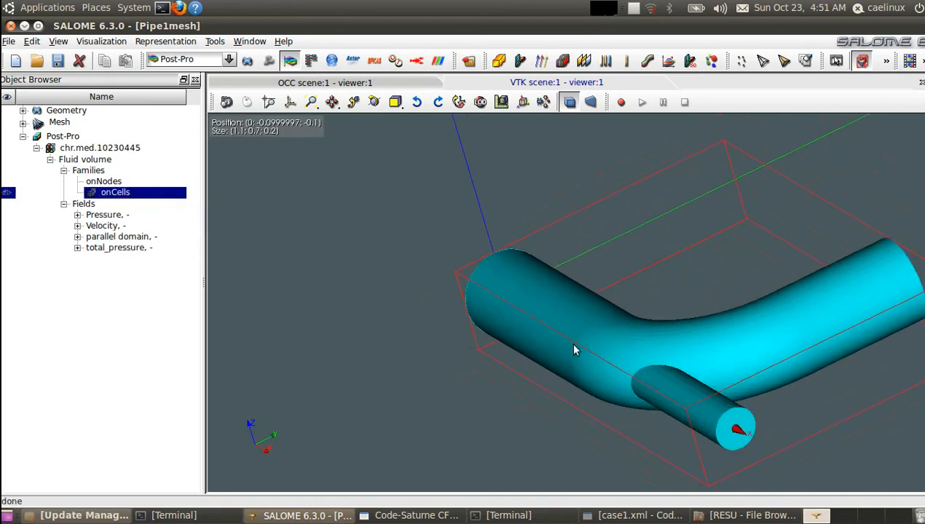
{"action": "left_click_drag", "start_coordinate": [563, 374], "coordinate": [557, 350]}
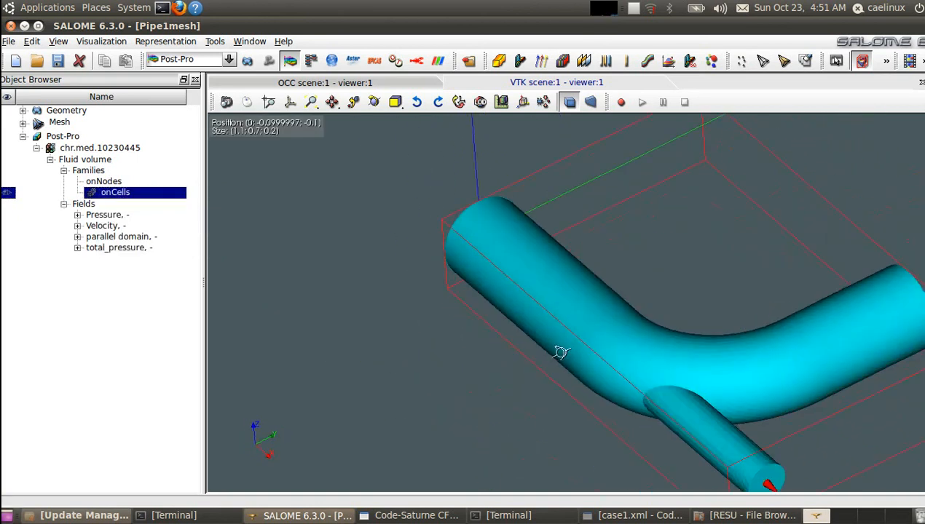
{"action": "left_click", "coordinate": [7, 194]}
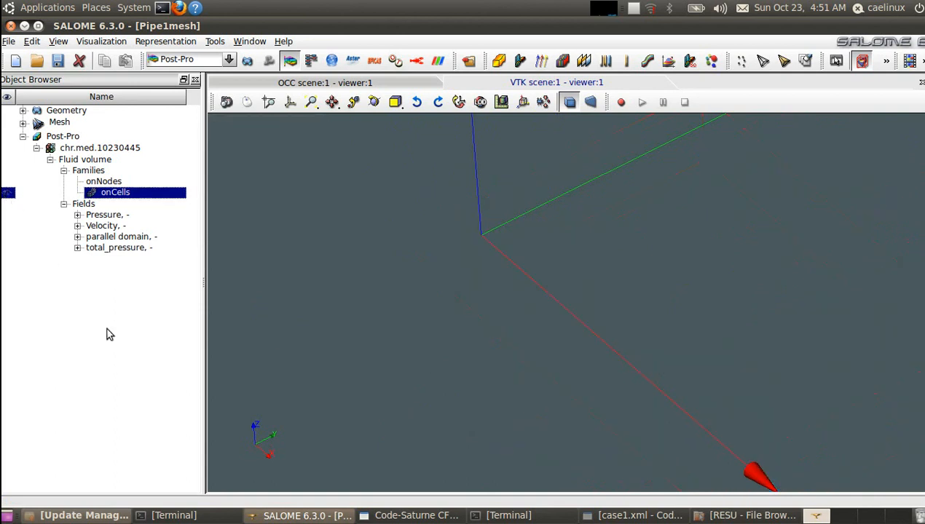
- Create a Scalar Map of the Pressure field with the default scalar bar properties
{"action": "left_click", "coordinate": [77, 216]}
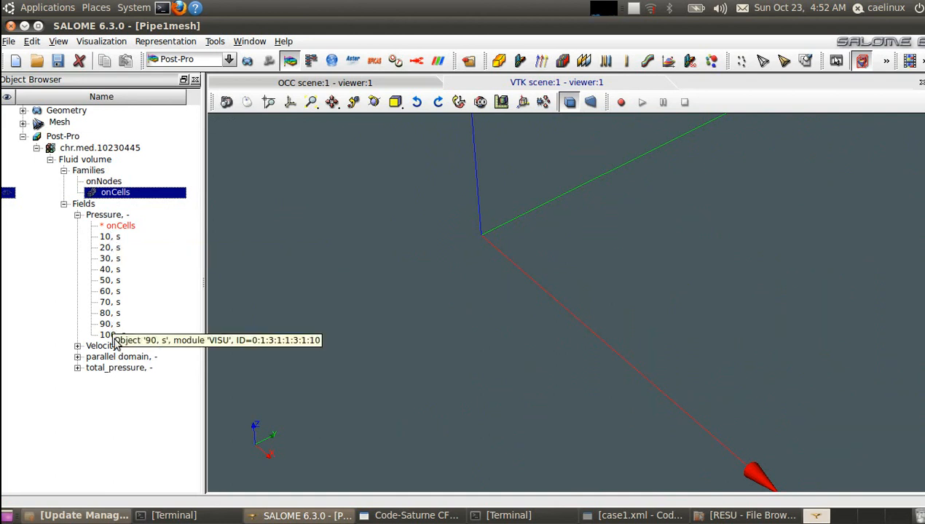
{"action": "right_click", "coordinate": [109, 218]}
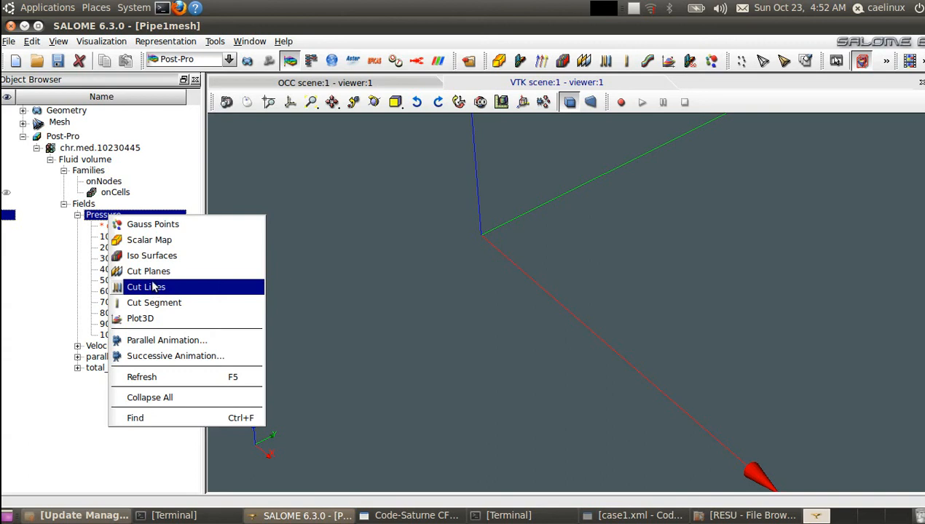
{"action": "left_click", "coordinate": [145, 239]}
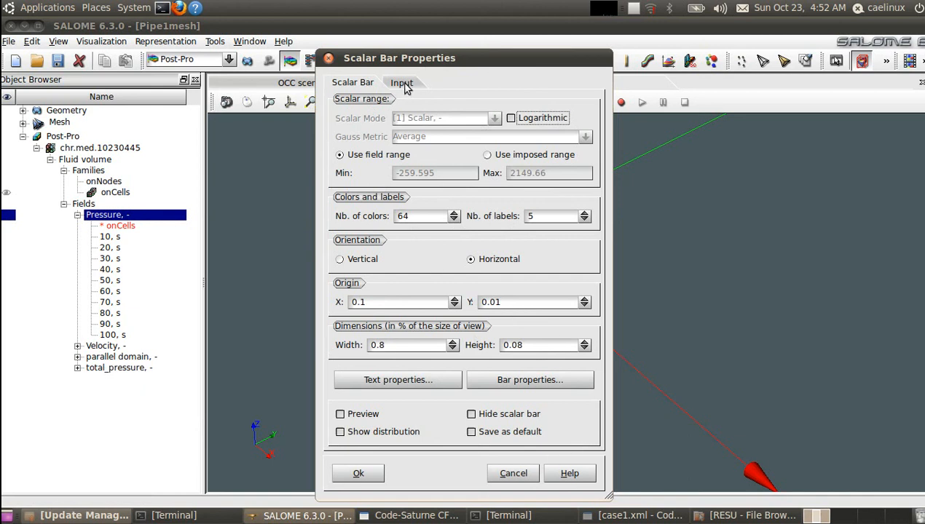
{"action": "left_click", "coordinate": [373, 472]}
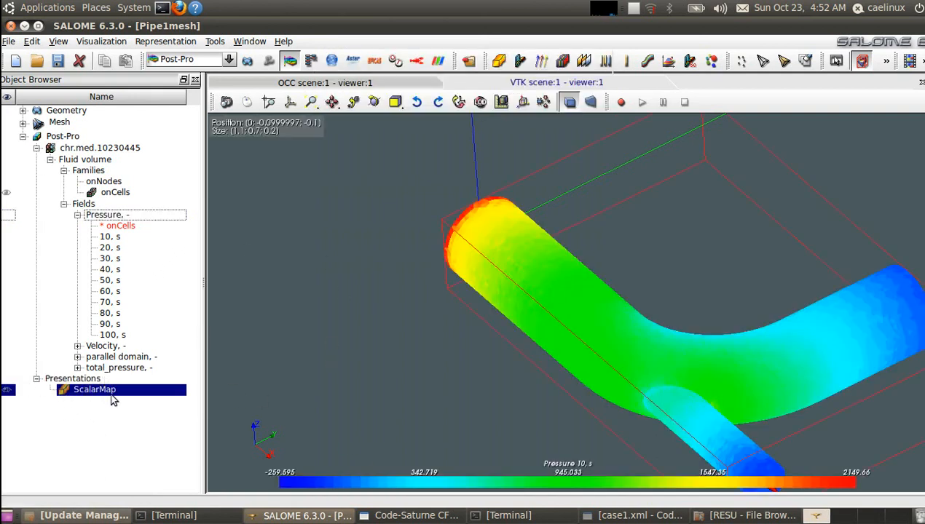
- Toggle the pressure scalar map's visibility off and on, and fit the whole pipe in the view
{"action": "left_click", "coordinate": [7, 391]}
{"action": "left_click", "coordinate": [7, 391]}
{"action": "left_click", "coordinate": [7, 392]}
{"action": "left_click", "coordinate": [8, 392]}
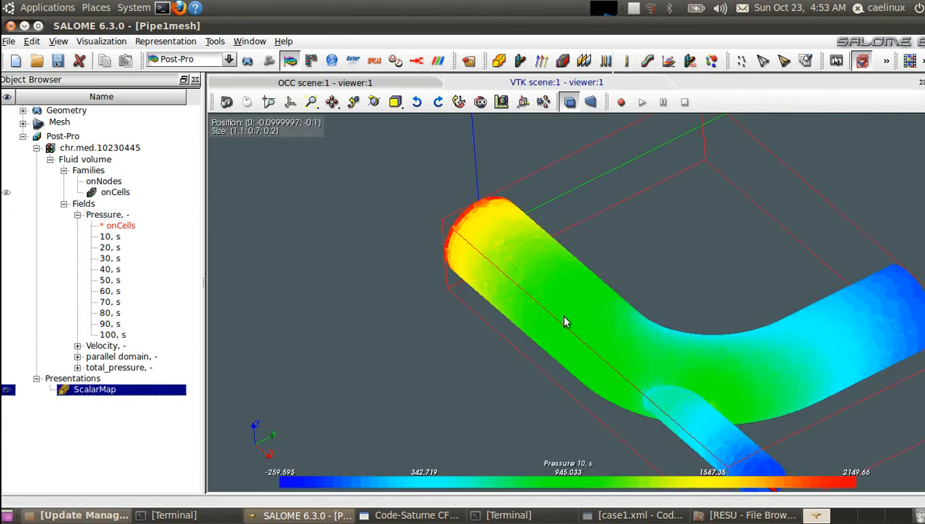
{"action": "left_click", "coordinate": [311, 102]}
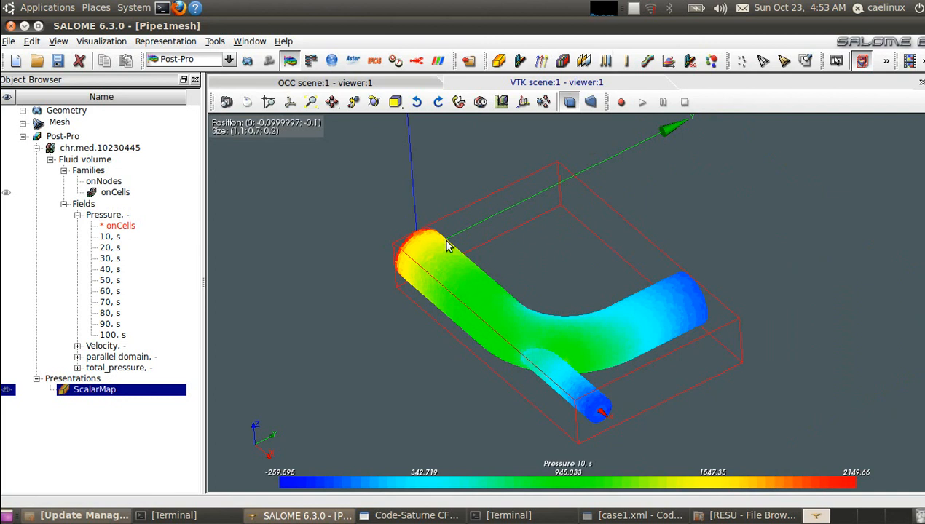
- Show the time slider, dock it together with the Object Browser, and play the pressure animation
{"action": "left_click", "coordinate": [909, 62]}
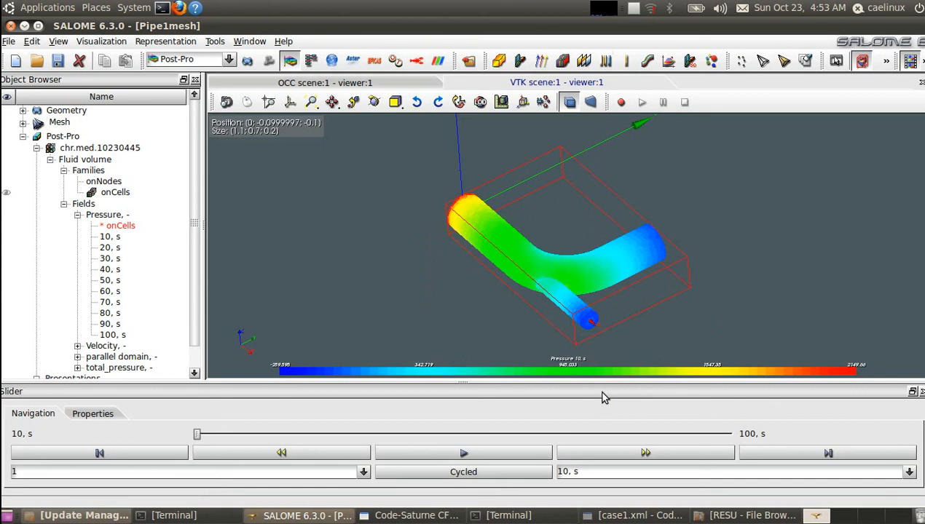
{"action": "left_click_drag", "start_coordinate": [601, 397], "coordinate": [71, 161]}
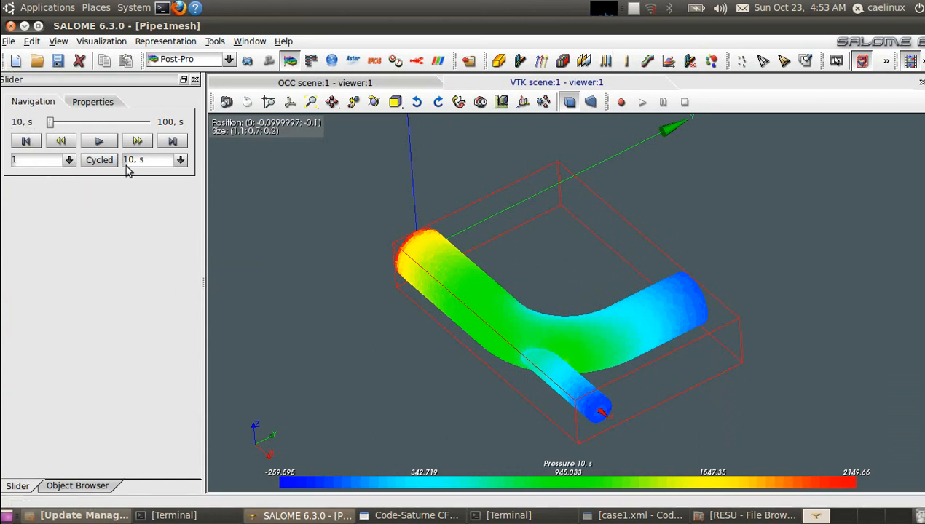
{"action": "left_click", "coordinate": [97, 141]}
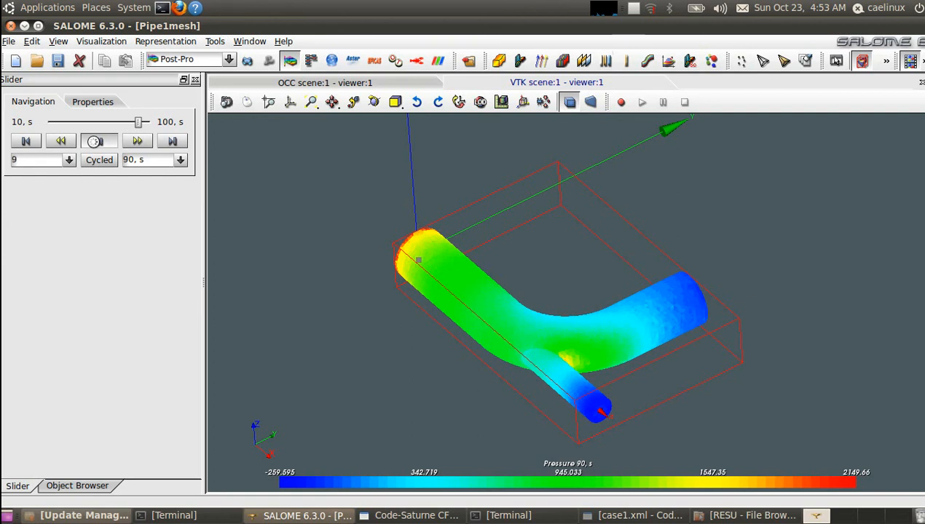
- Step backward and forward through the pressure time steps to compare them, ending at 100 s
{"action": "left_click", "coordinate": [61, 141]}
{"action": "left_click", "coordinate": [61, 141]}
{"action": "left_click", "coordinate": [62, 142]}
{"action": "left_click", "coordinate": [61, 141]}
{"action": "left_click", "coordinate": [62, 142]}
{"action": "left_click", "coordinate": [137, 141]}
{"action": "left_click", "coordinate": [137, 141]}
{"action": "left_click", "coordinate": [137, 141]}
{"action": "left_click", "coordinate": [137, 141]}
{"action": "left_click", "coordinate": [137, 141]}
{"action": "left_click", "coordinate": [59, 141]}
{"action": "left_click", "coordinate": [138, 141]}
{"action": "left_click", "coordinate": [61, 141]}
{"action": "left_click", "coordinate": [138, 142]}
{"action": "left_click", "coordinate": [64, 142]}
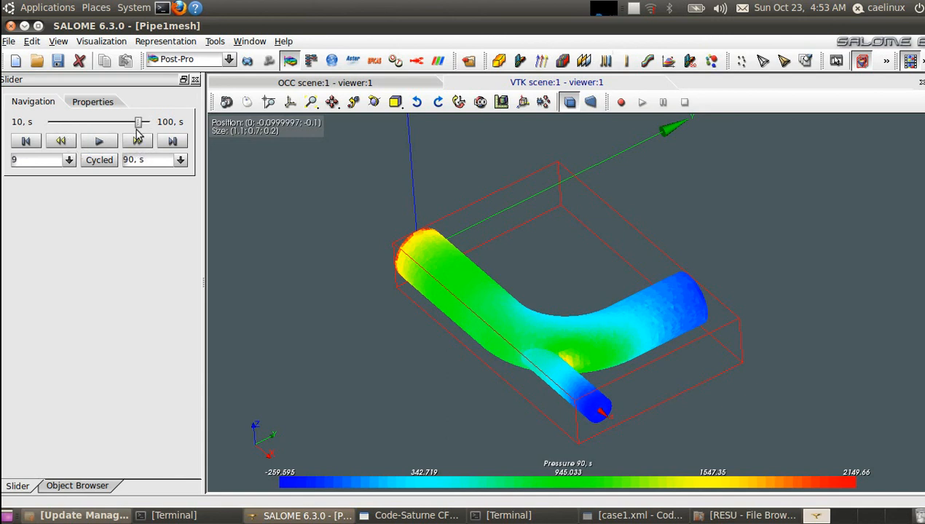
{"action": "left_click", "coordinate": [138, 141]}
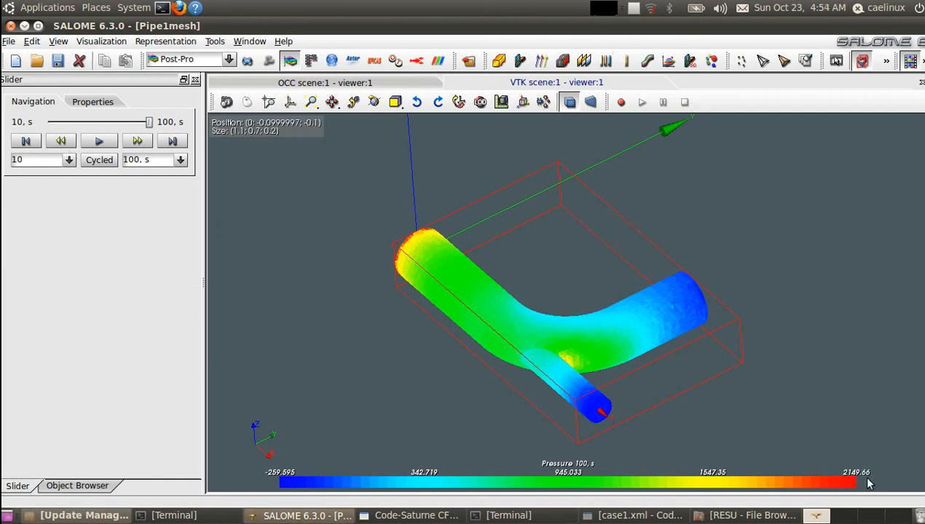
- Turn shading on for the pressure scalar map and inspect the pipe from other angles
{"action": "right_click_drag", "start_coordinate": [575, 394], "coordinate": [574, 324], "text": "ctrl"}
{"action": "right_click", "coordinate": [573, 329]}
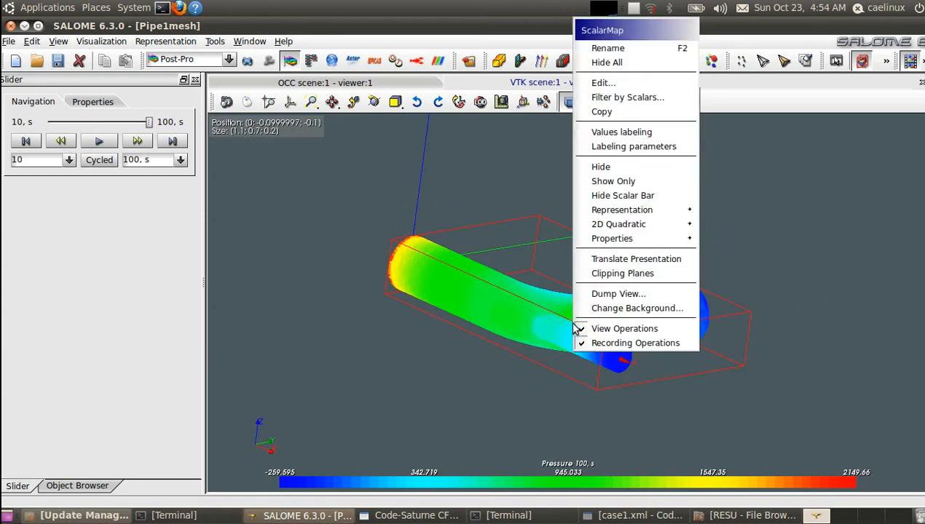
{"action": "mouse_move", "coordinate": [663, 211]}
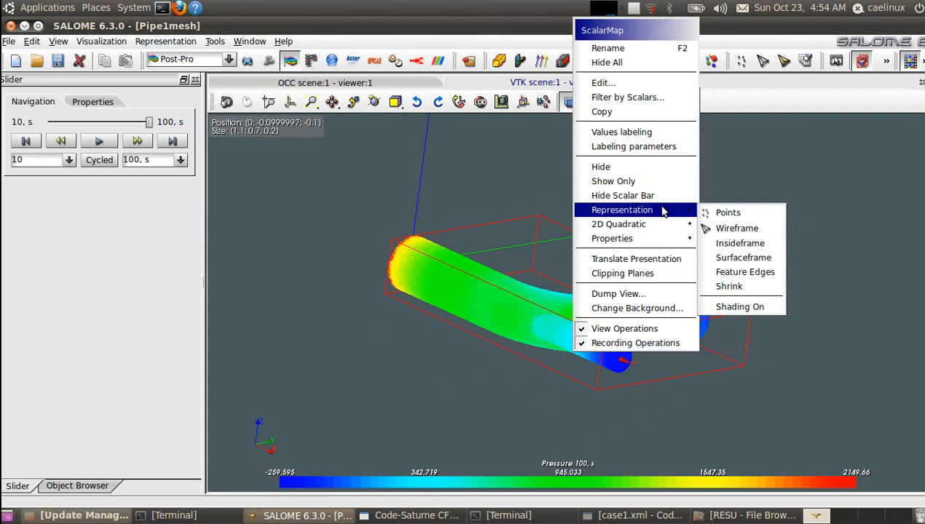
{"action": "left_click", "coordinate": [739, 307]}
{"action": "right_click_drag", "start_coordinate": [635, 260], "coordinate": [473, 235], "text": "ctrl"}
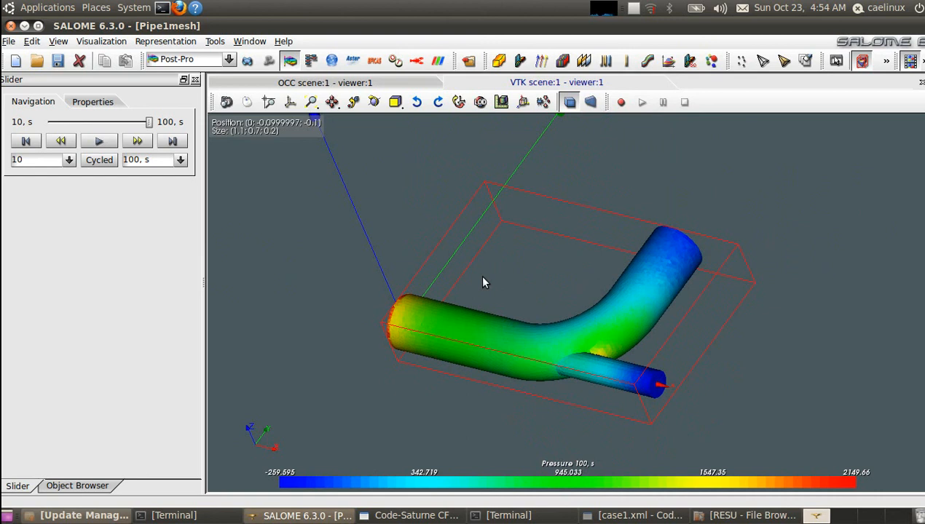
- Return to the Object Browser, collapse the Pressure field and expand the Velocity field's time steps
{"action": "left_click", "coordinate": [77, 487]}
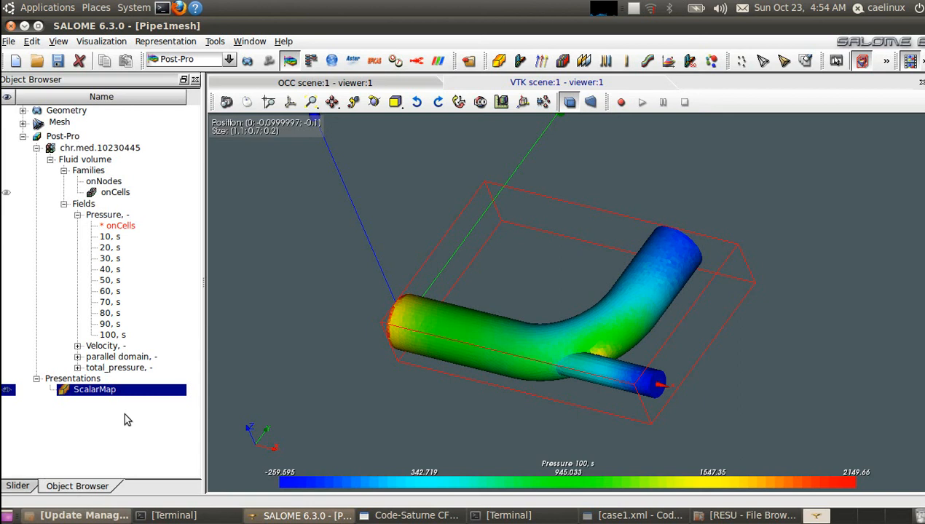
{"action": "left_click", "coordinate": [77, 215]}
{"action": "left_click", "coordinate": [77, 226]}
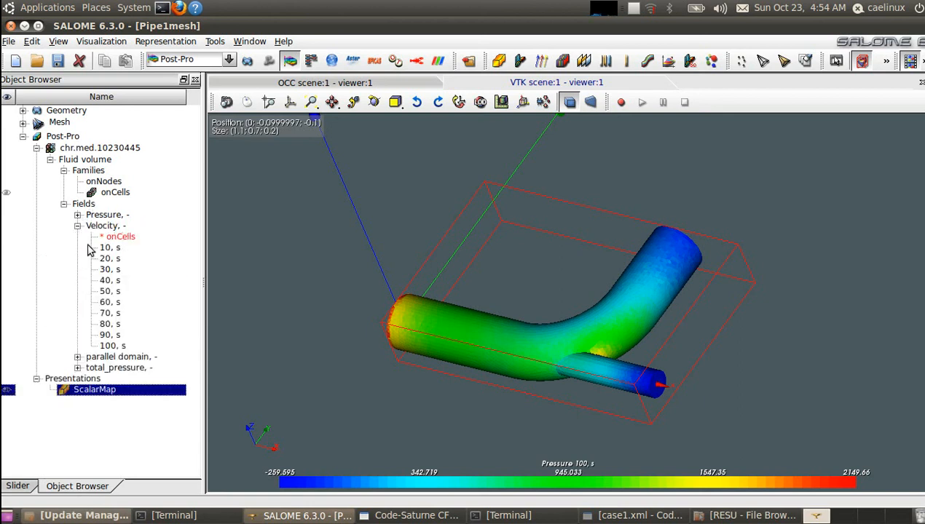
- Start a Cut Planes presentation of the Velocity field with X-Y orientation and set the number of planes to 1
{"action": "left_click", "coordinate": [102, 227]}
{"action": "right_click", "coordinate": [103, 231]}
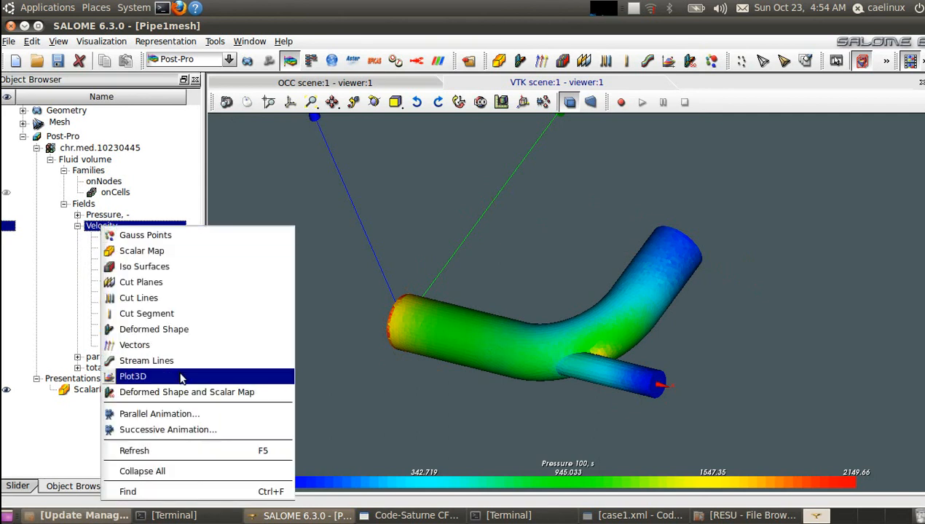
{"action": "left_click", "coordinate": [169, 283]}
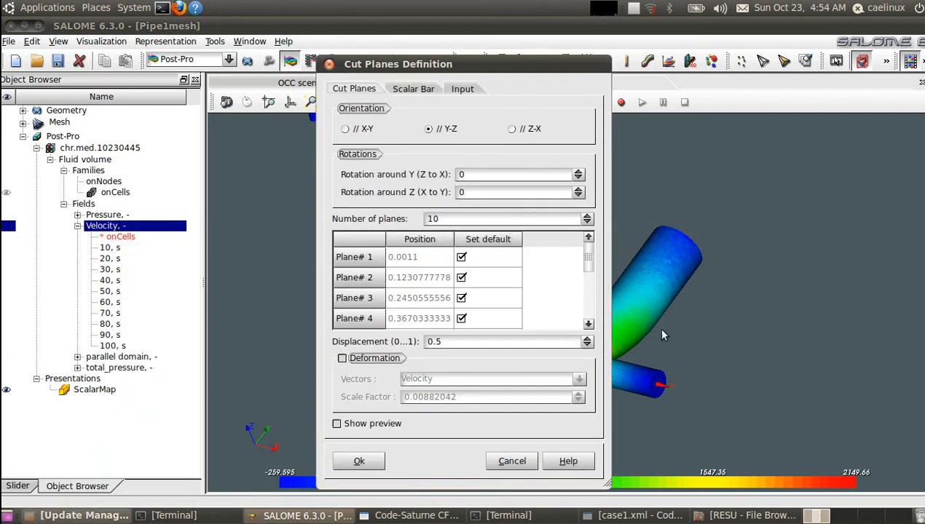
{"action": "left_click_drag", "start_coordinate": [464, 68], "coordinate": [228, 66]}
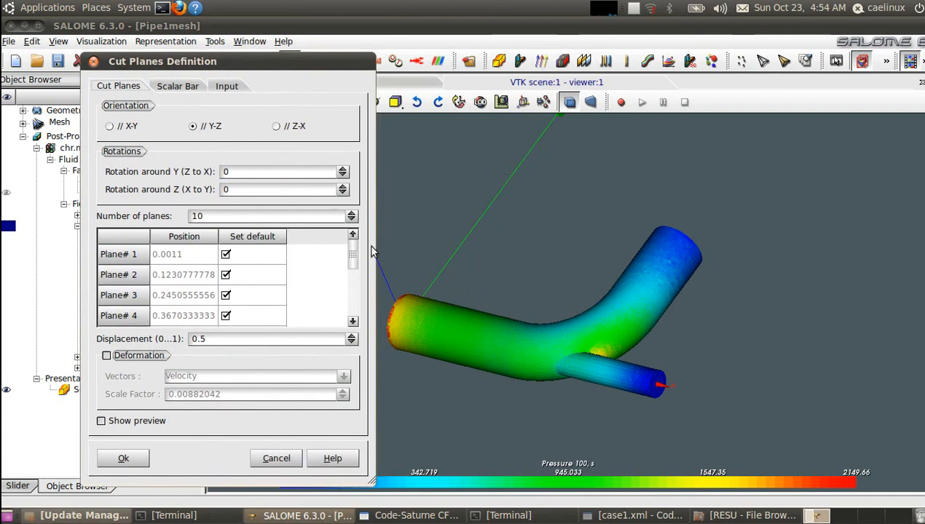
{"action": "left_click", "coordinate": [126, 127]}
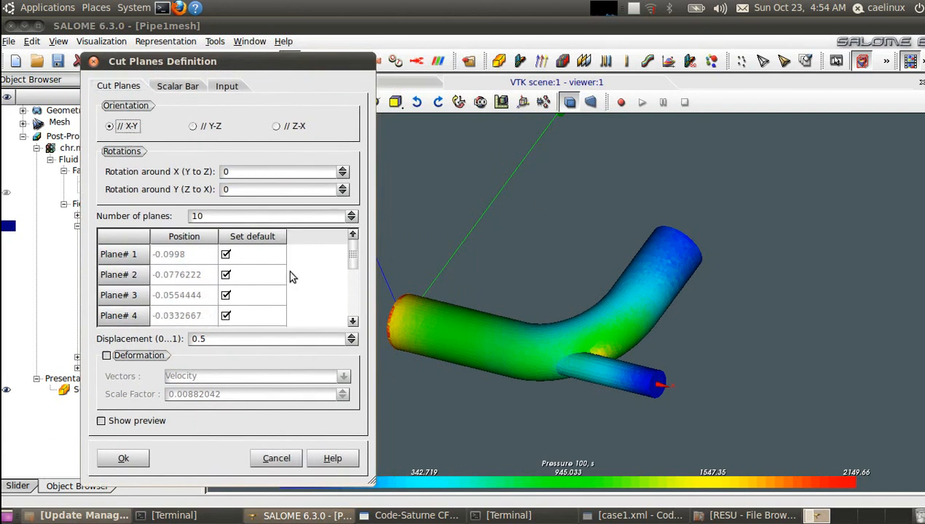
{"action": "left_click", "coordinate": [228, 216]}
{"action": "key", "text": "BackSpace"}
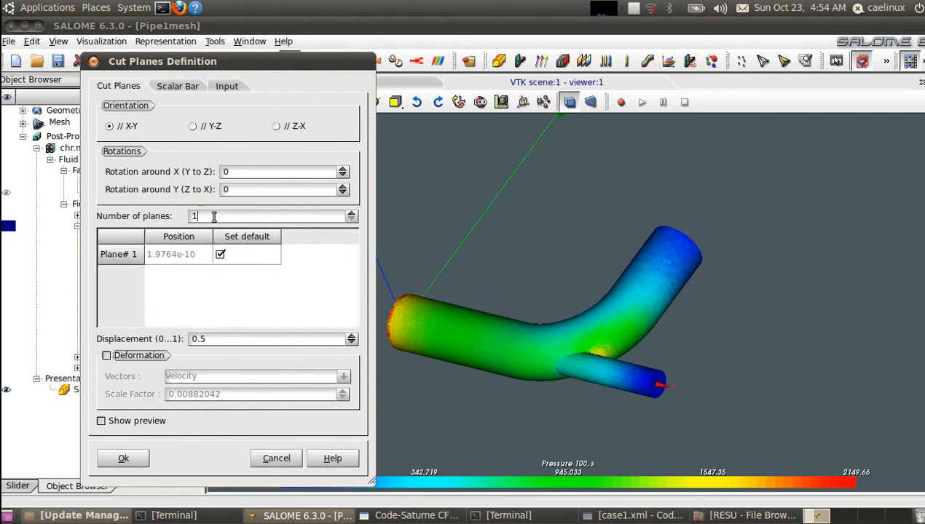
- Enable the cut plane preview and create the velocity cut plane presentation with displacement 0.5
{"action": "left_click", "coordinate": [134, 423]}
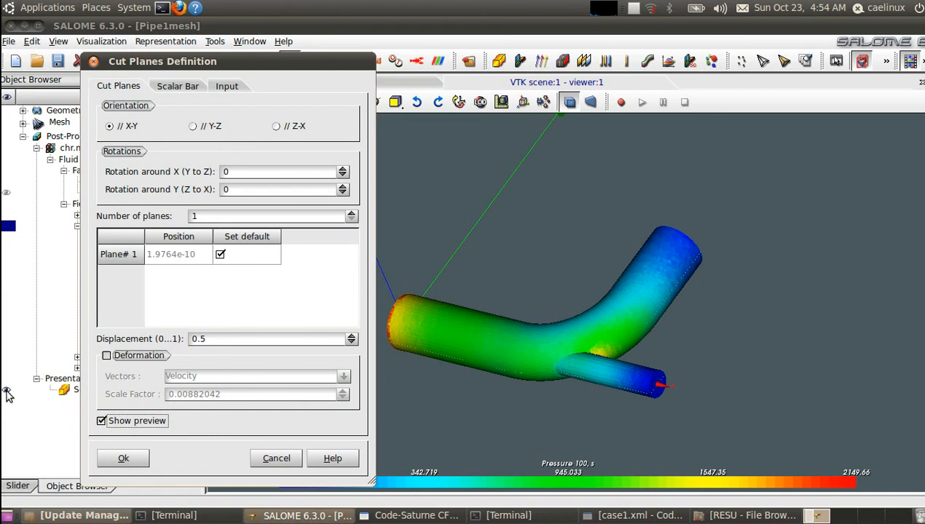
{"action": "left_click_drag", "start_coordinate": [156, 67], "coordinate": [271, 58]}
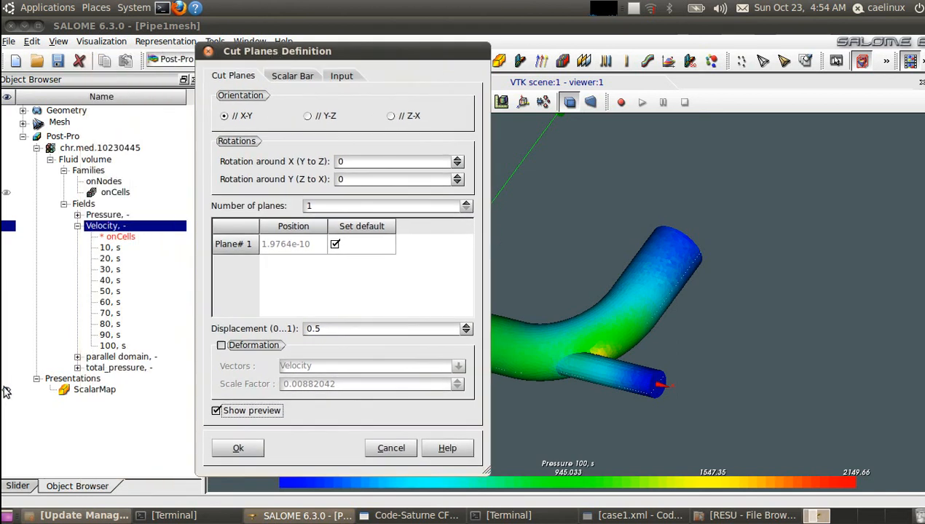
{"action": "left_click", "coordinate": [6, 392]}
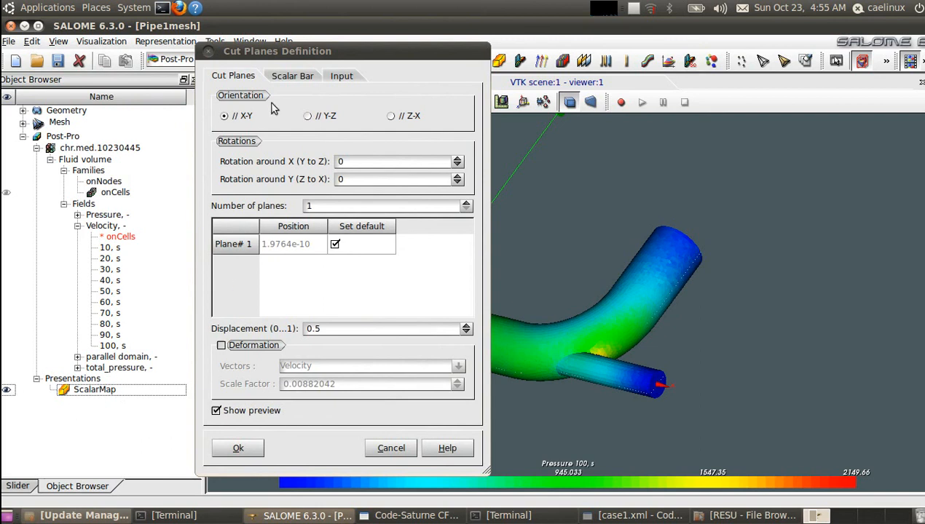
{"action": "left_click_drag", "start_coordinate": [310, 53], "coordinate": [95, 61]}
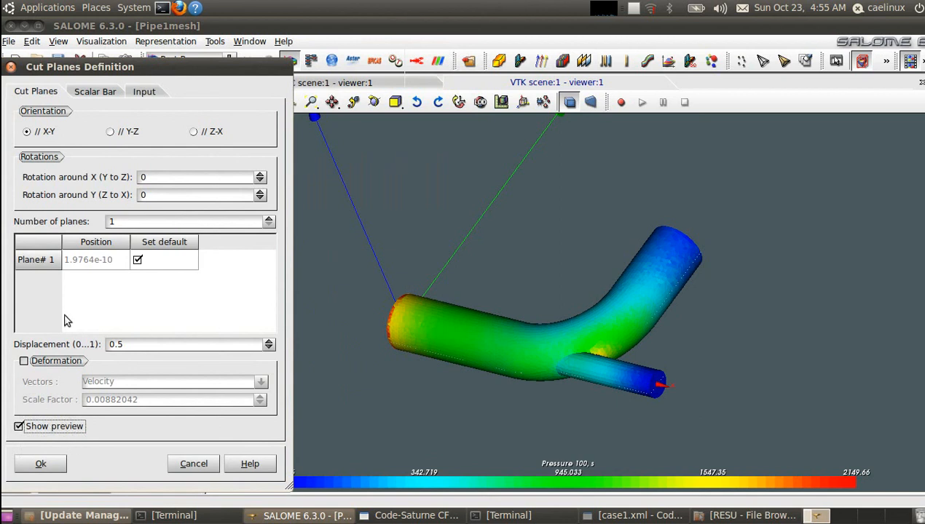
{"action": "left_click", "coordinate": [45, 466]}
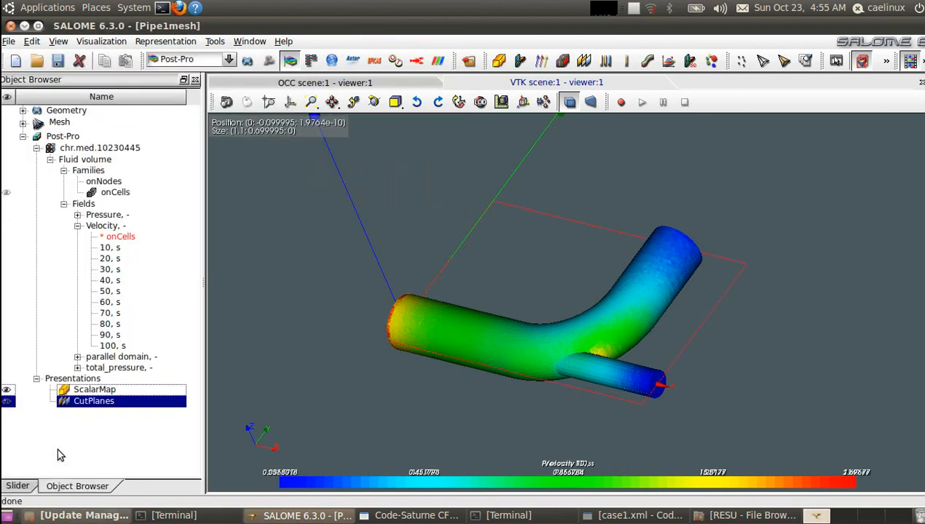
- Hide the pressure scalar map, select the velocity cut plane and inspect it up close from several angles
{"action": "left_click", "coordinate": [7, 390]}
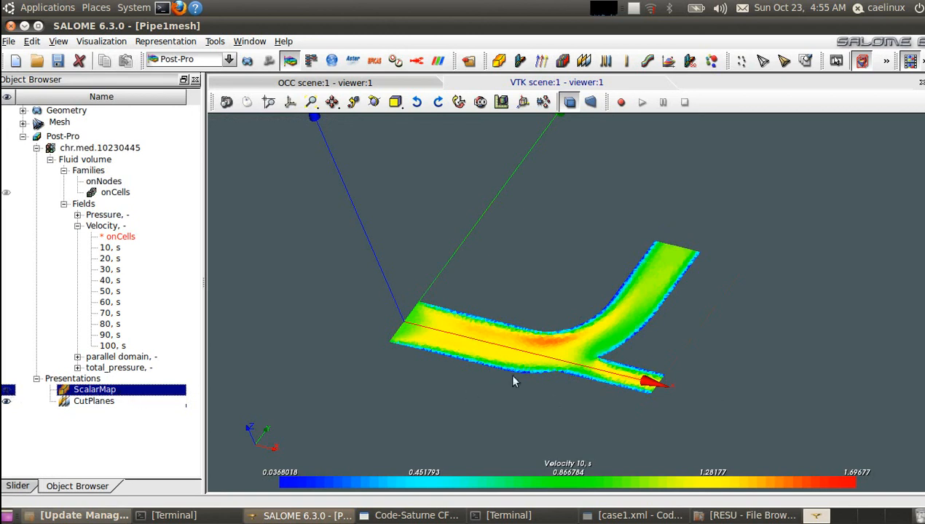
{"action": "left_click", "coordinate": [95, 403]}
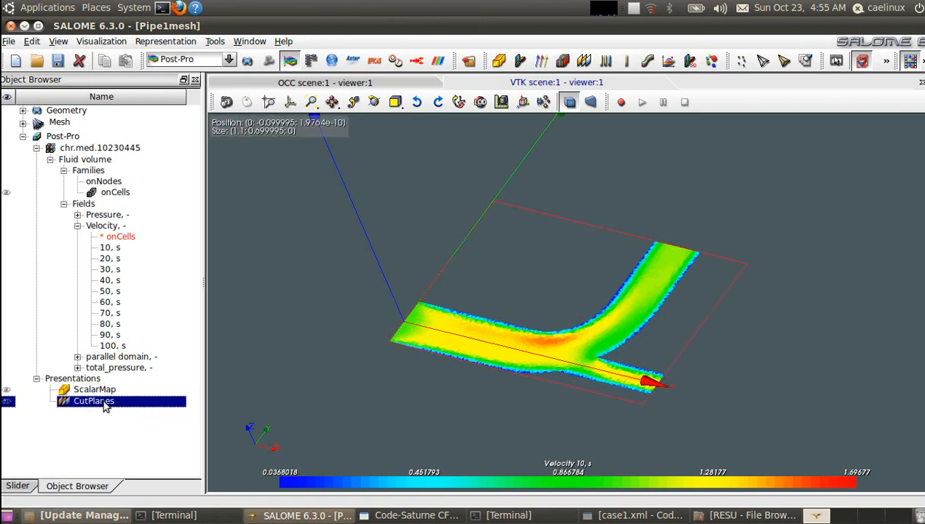
{"action": "scroll", "coordinate": [550, 366], "scroll_direction": "up", "scroll_amount": 5}
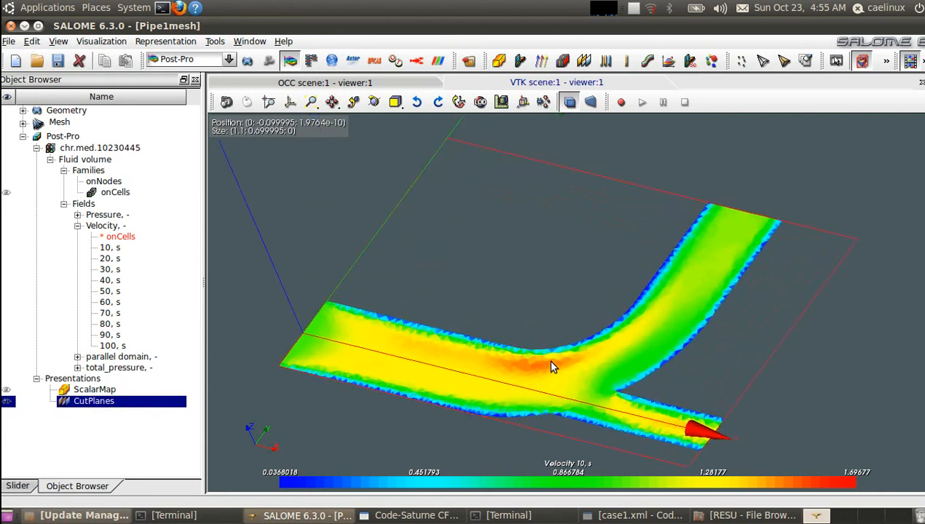
{"action": "left_click_drag", "start_coordinate": [544, 398], "coordinate": [698, 397]}
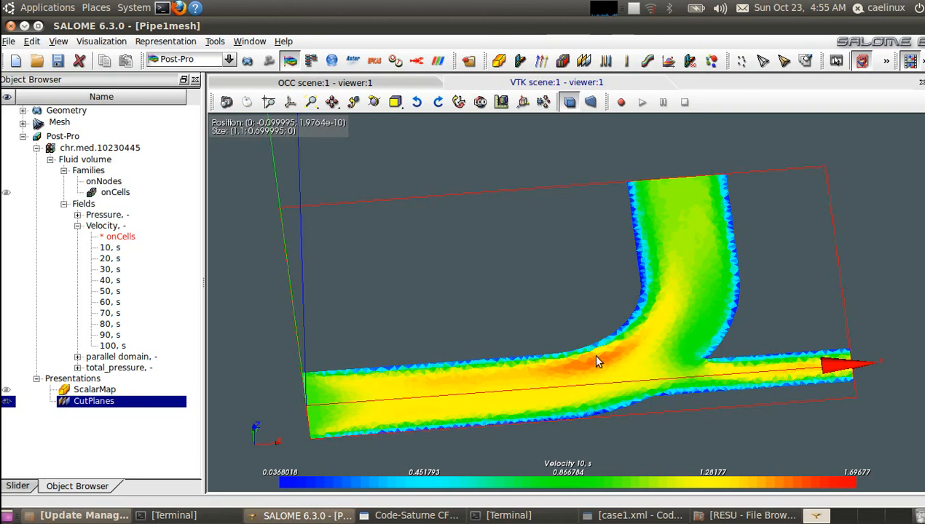
{"action": "left_click_drag", "start_coordinate": [653, 435], "coordinate": [725, 442]}
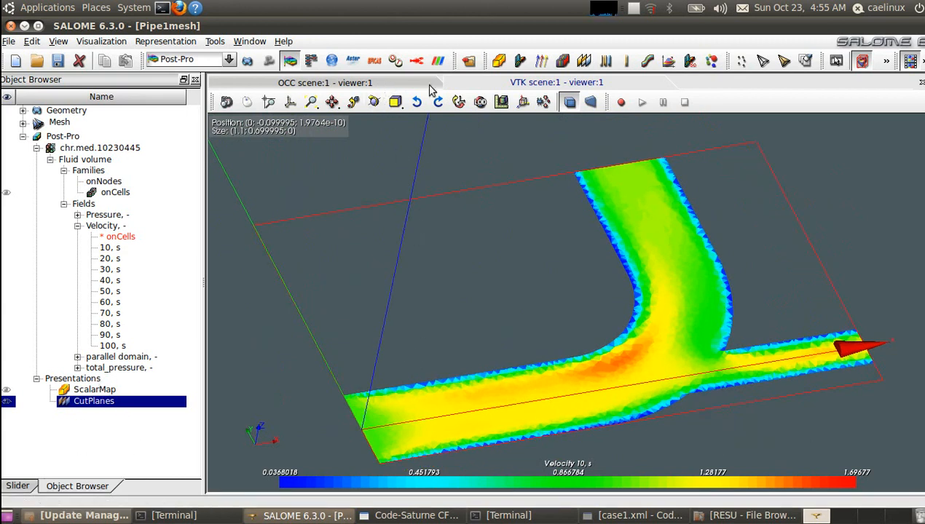
{"action": "left_click", "coordinate": [439, 62]}
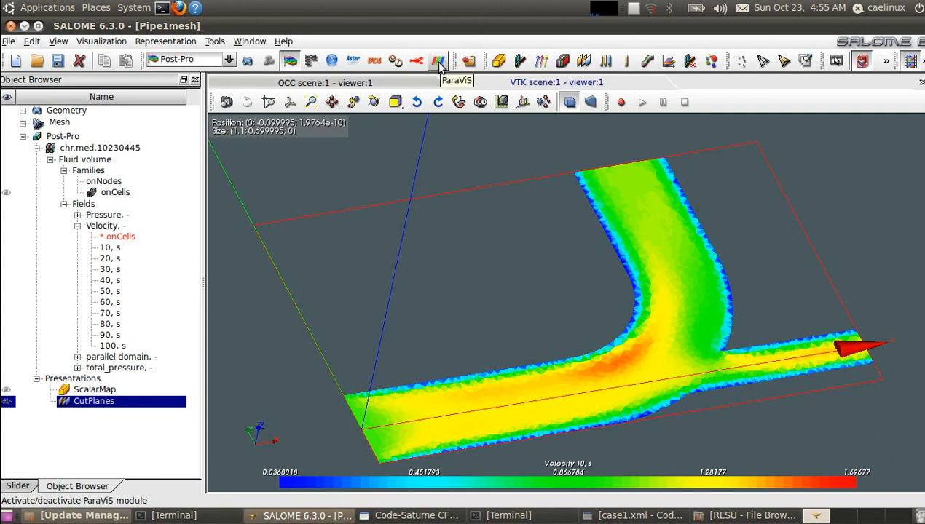
{"action": "right_click_drag", "start_coordinate": [678, 399], "coordinate": [655, 370], "text": "ctrl"}
- Edit the velocity cut plane, set its displacement to 0.3 and look at the shifted slice
{"action": "right_click", "coordinate": [95, 402]}
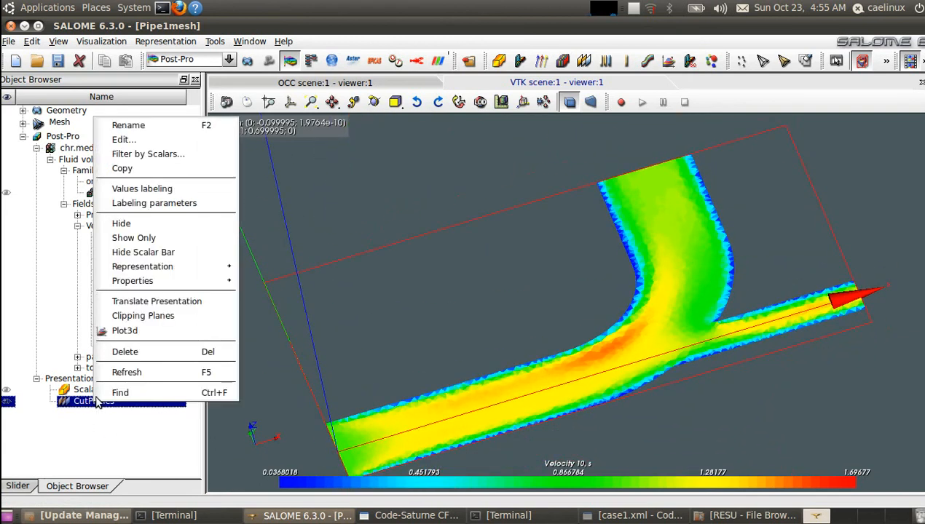
{"action": "left_click", "coordinate": [149, 154]}
{"action": "left_click_drag", "start_coordinate": [541, 64], "coordinate": [240, 56]}
{"action": "scroll", "coordinate": [160, 335], "scroll_direction": "down", "scroll_amount": 1}
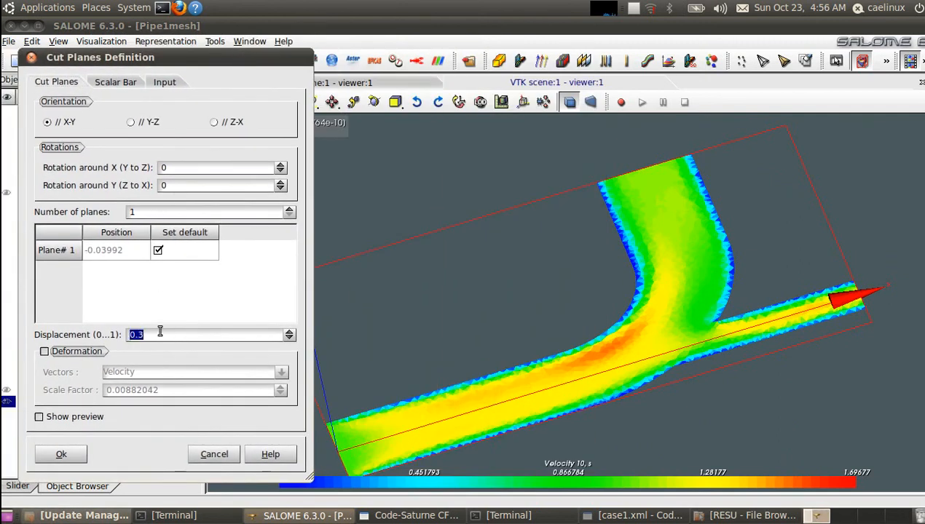
{"action": "left_click", "coordinate": [68, 454]}
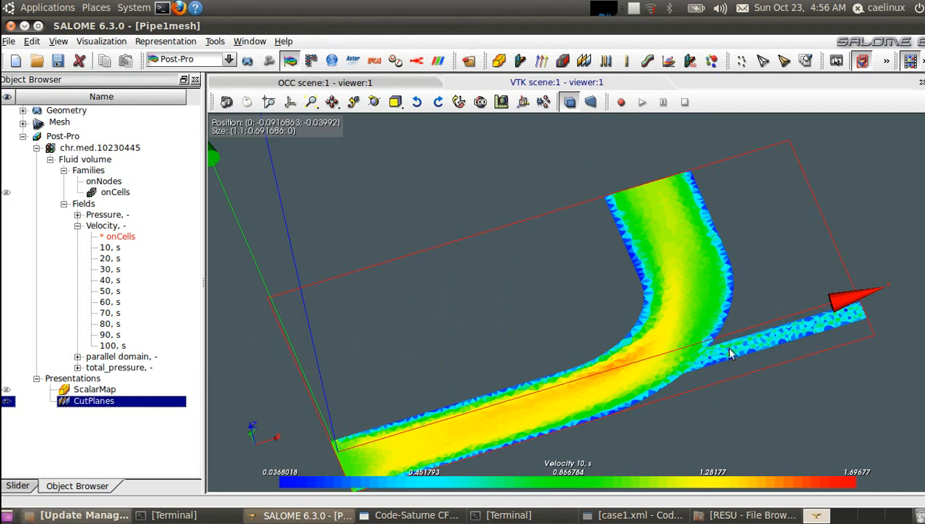
{"action": "left_click_drag", "start_coordinate": [396, 403], "coordinate": [449, 374]}
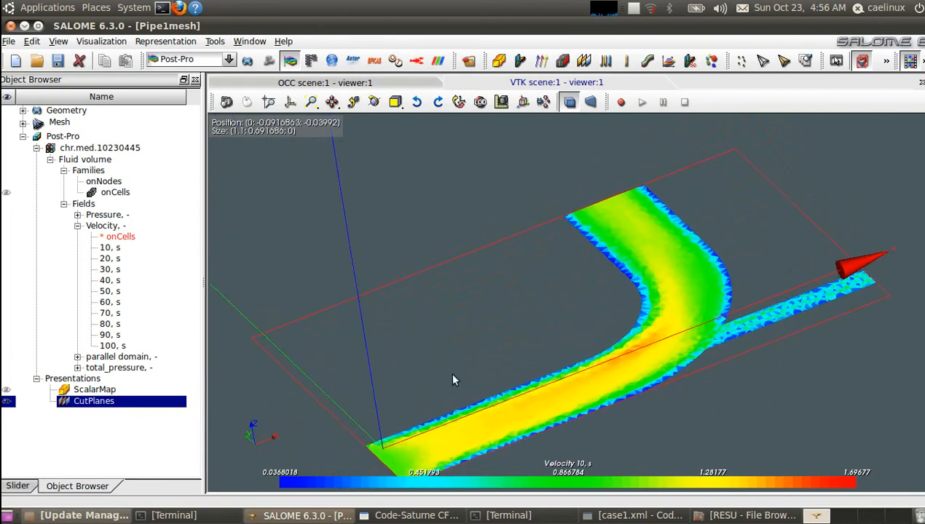
- Start an Iso Surfaces presentation of the Velocity field and set the number of surfaces to 3
{"action": "left_click", "coordinate": [102, 228]}
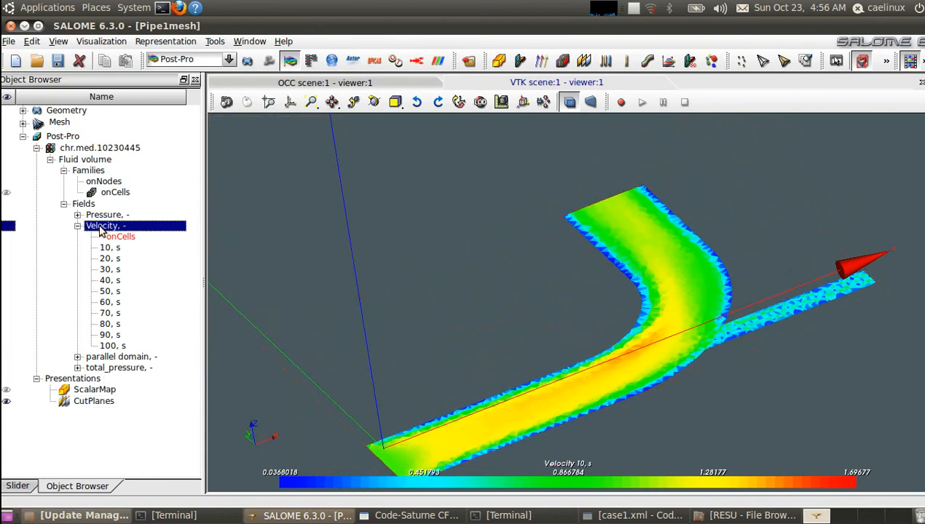
{"action": "right_click", "coordinate": [102, 228]}
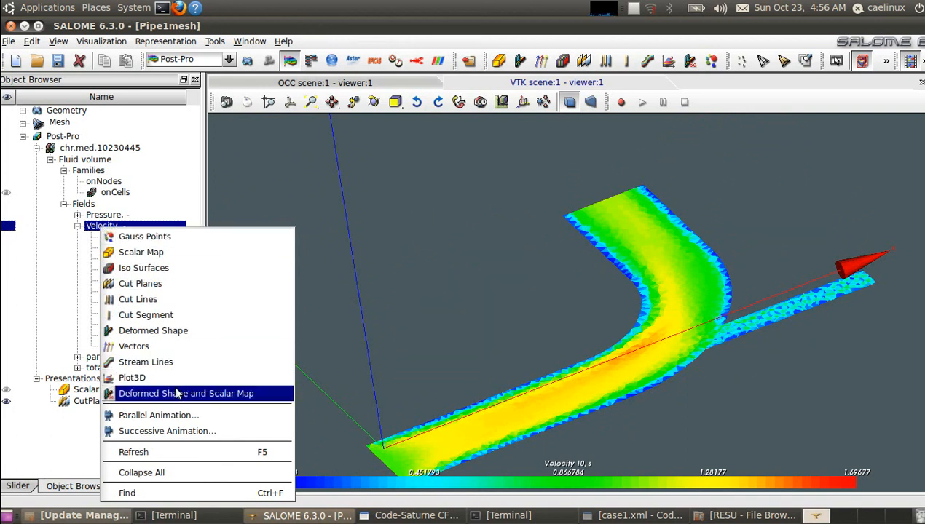
{"action": "left_click", "coordinate": [169, 270]}
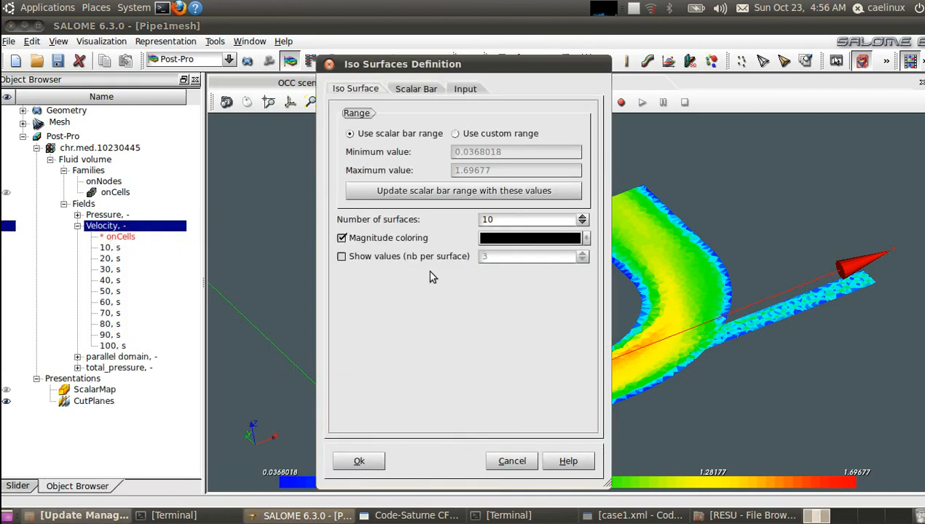
{"action": "key", "text": "BackSpace"}
{"action": "type", "text": "3"}
- Use a custom range with a minimum of 1, keep the maximum, and create the velocity isosurfaces
{"action": "left_click", "coordinate": [455, 134]}
{"action": "left_click_drag", "start_coordinate": [525, 153], "coordinate": [430, 156]}
{"action": "left_click_drag", "start_coordinate": [441, 62], "coordinate": [173, 63]}
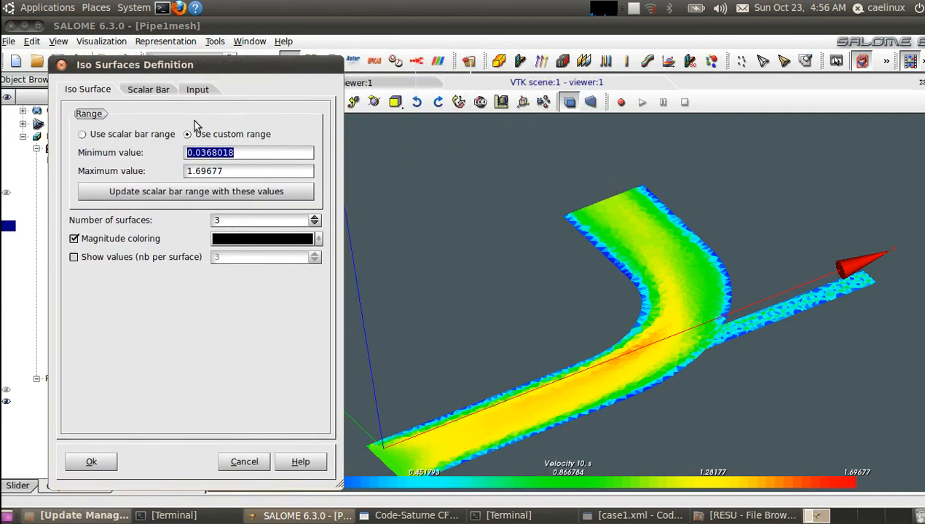
{"action": "type", "text": "1"}
{"action": "left_click", "coordinate": [257, 168]}
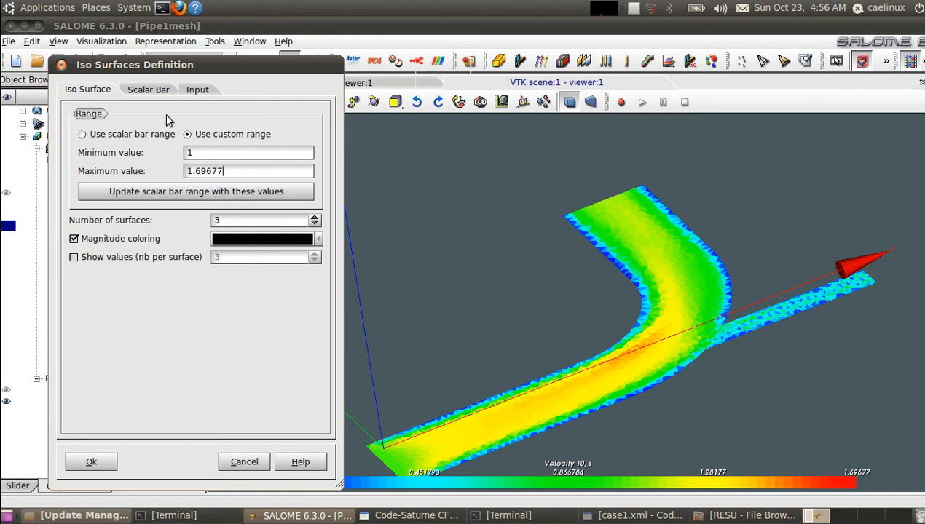
{"action": "left_click", "coordinate": [91, 463]}
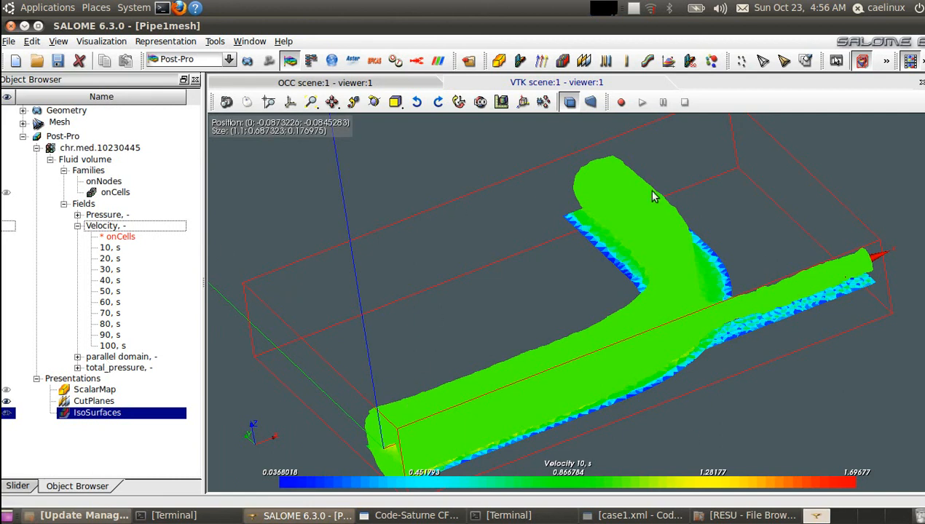
- Turn shading on for the velocity isosurfaces and view them from another angle
{"action": "right_click", "coordinate": [646, 226]}
{"action": "mouse_move", "coordinate": [729, 210]}
{"action": "left_click", "coordinate": [828, 264]}
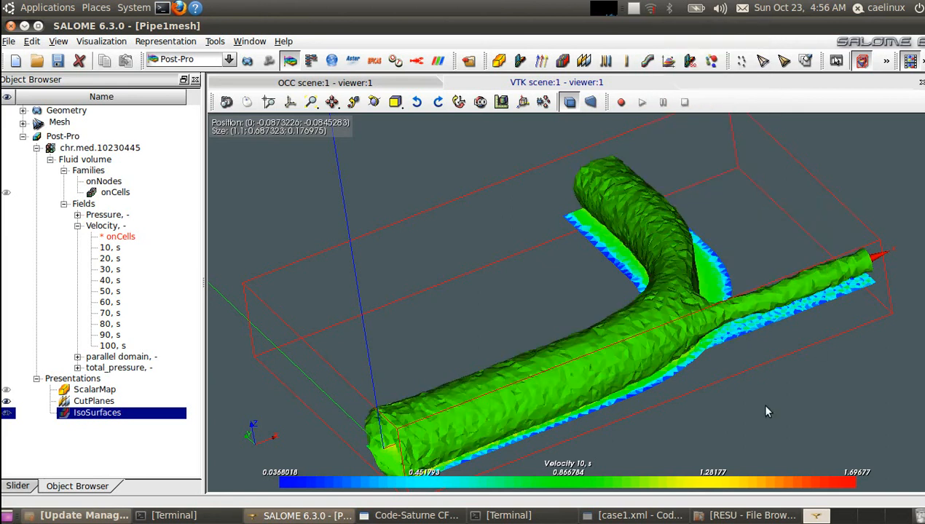
{"action": "right_click_drag", "start_coordinate": [645, 428], "coordinate": [653, 404], "text": "ctrl"}
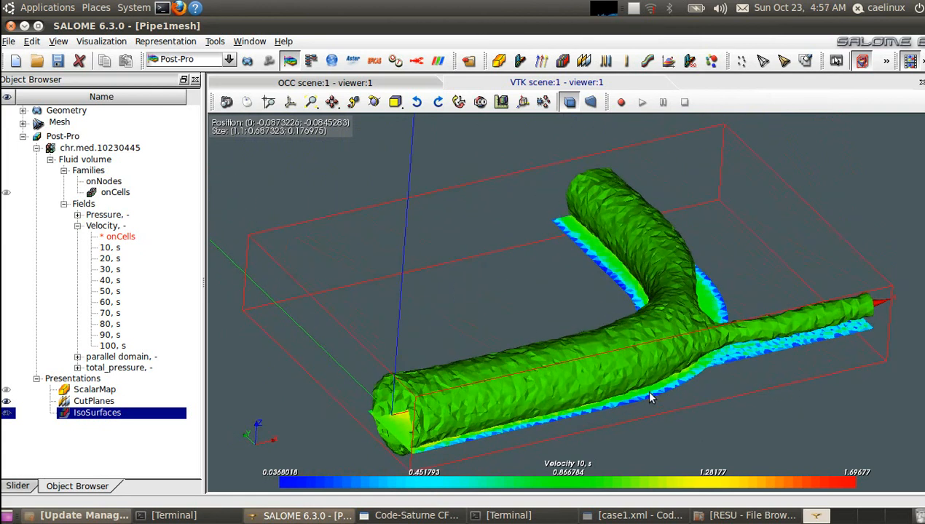
- Set the isosurfaces' transparency to 49% and inspect the inner surfaces from other angles
{"action": "right_click", "coordinate": [645, 373]}
{"action": "mouse_move", "coordinate": [717, 278]}
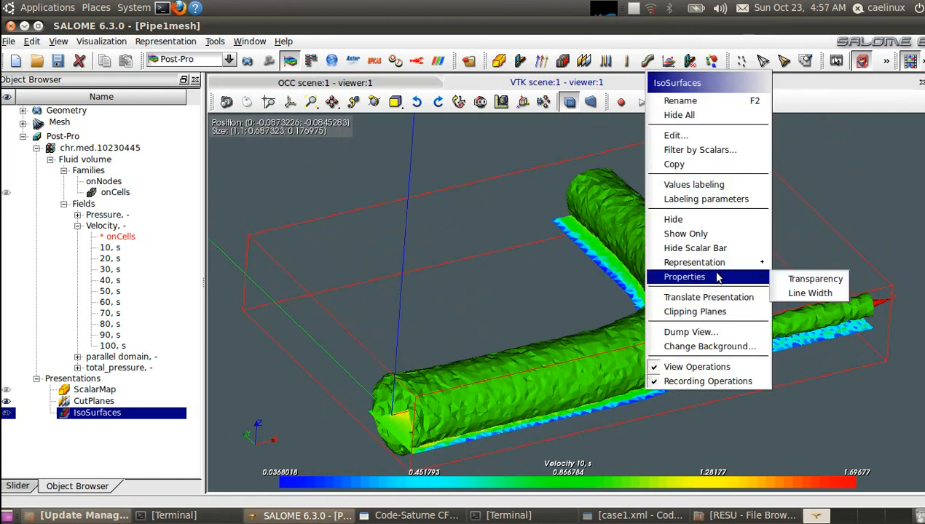
{"action": "left_click", "coordinate": [815, 279]}
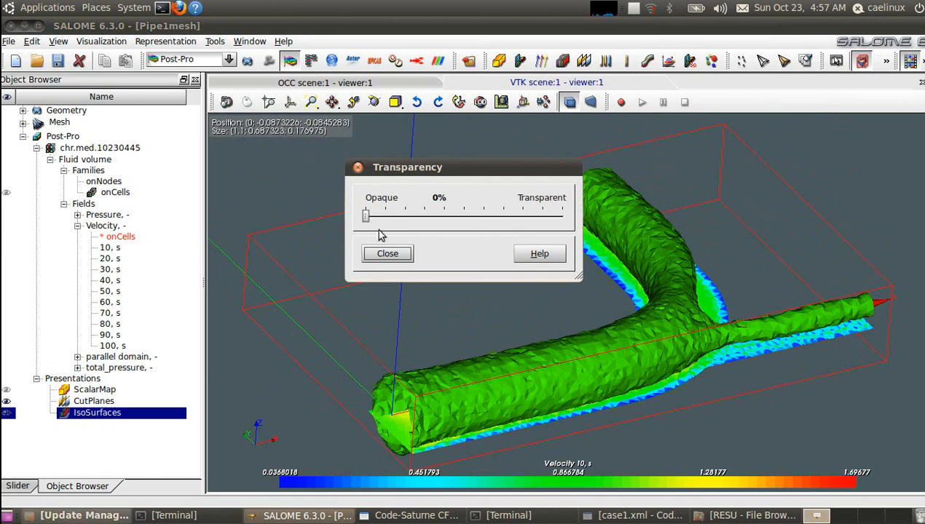
{"action": "left_click_drag", "start_coordinate": [367, 220], "coordinate": [463, 224]}
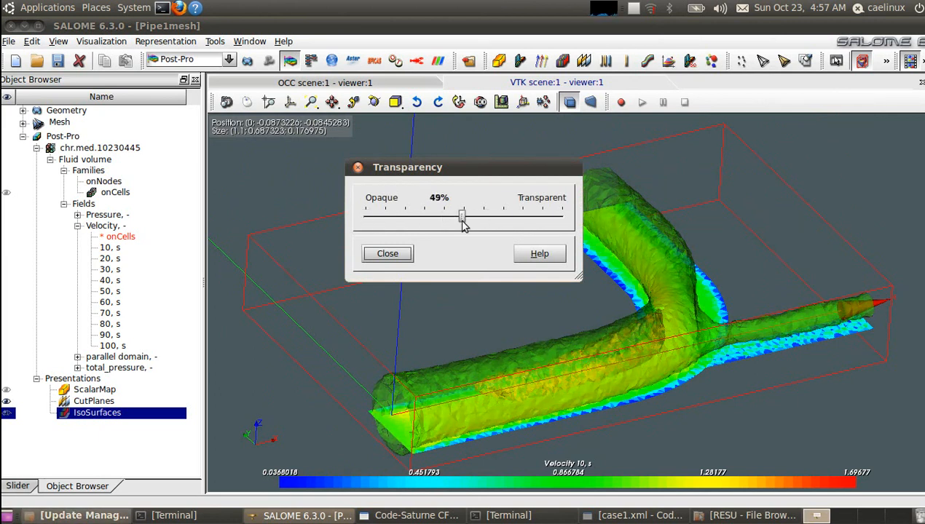
{"action": "left_click", "coordinate": [378, 253]}
{"action": "right_click_drag", "start_coordinate": [540, 388], "coordinate": [529, 362], "text": "ctrl"}
{"action": "right_click_drag", "start_coordinate": [366, 403], "coordinate": [712, 350], "text": "ctrl"}
- Reopen the velocity isosurfaces' definition for editing and set the number of surfaces to 1
{"action": "right_click", "coordinate": [116, 414]}
{"action": "left_click", "coordinate": [147, 168]}
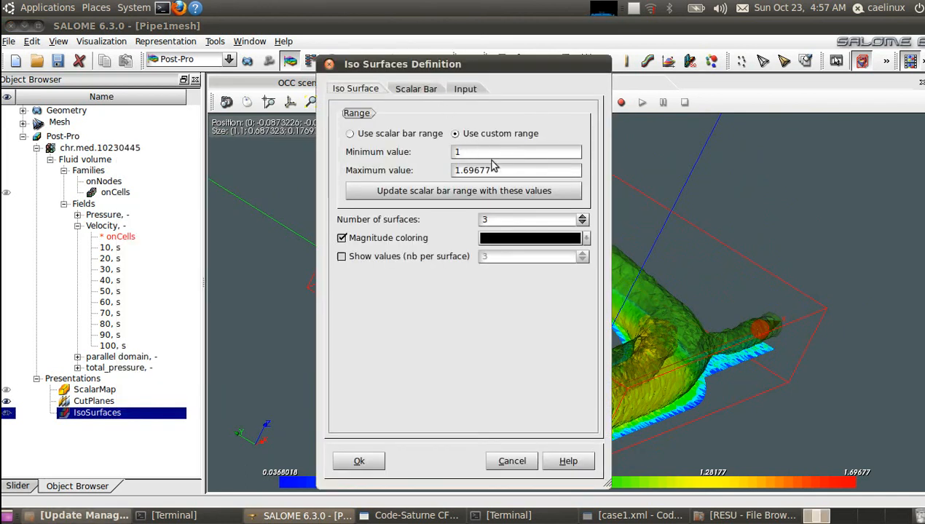
{"action": "double_click", "coordinate": [453, 172]}
{"action": "left_click", "coordinate": [530, 218]}
{"action": "type", "text": "1"}
- Set the isosurface's custom range maximum to 1.51, raise its minimum, apply the changes and inspect the surface against the cut plane
{"action": "left_click_drag", "start_coordinate": [514, 164], "coordinate": [449, 162]}
{"action": "type", "text": "1.5"}
{"action": "left_click", "coordinate": [479, 153]}
{"action": "type", "text": "1.5"}
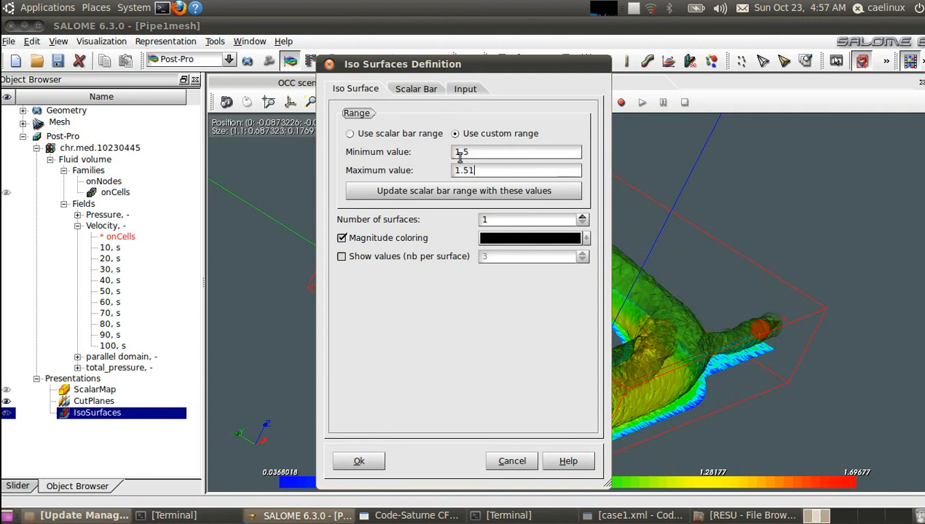
{"action": "type", "text": "2"}
{"action": "left_click", "coordinate": [361, 461]}
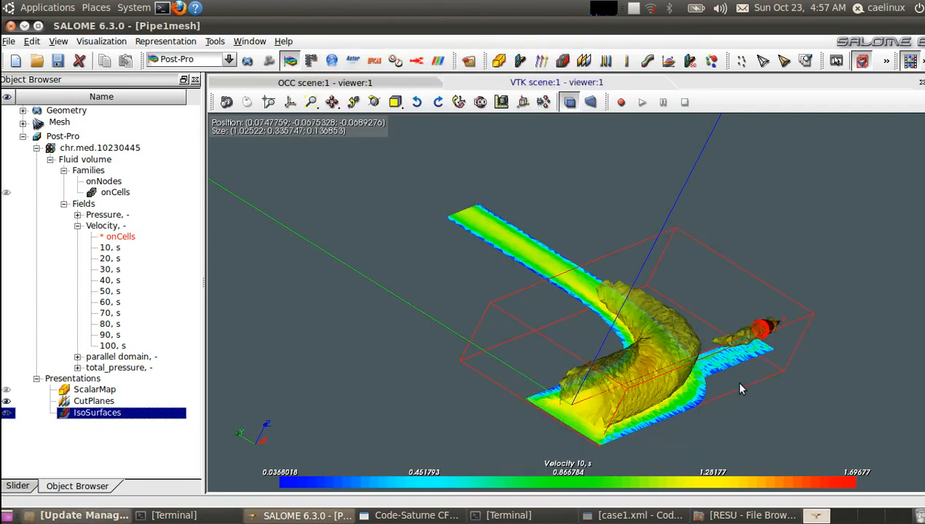
{"action": "right_click_drag", "start_coordinate": [734, 377], "coordinate": [521, 320], "text": "ctrl"}
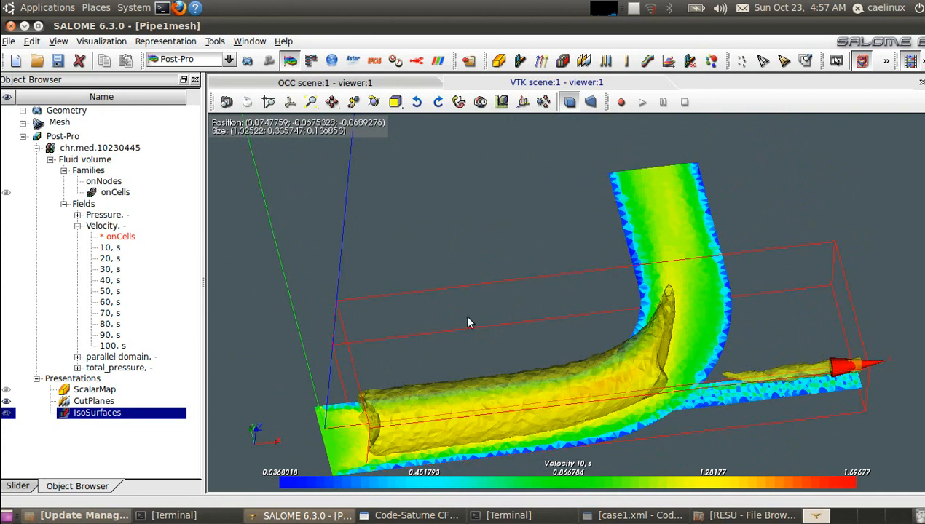
- Play the velocity cut plane through its time steps from 10 s to 100 s with the time slider
{"action": "left_click", "coordinate": [25, 487]}
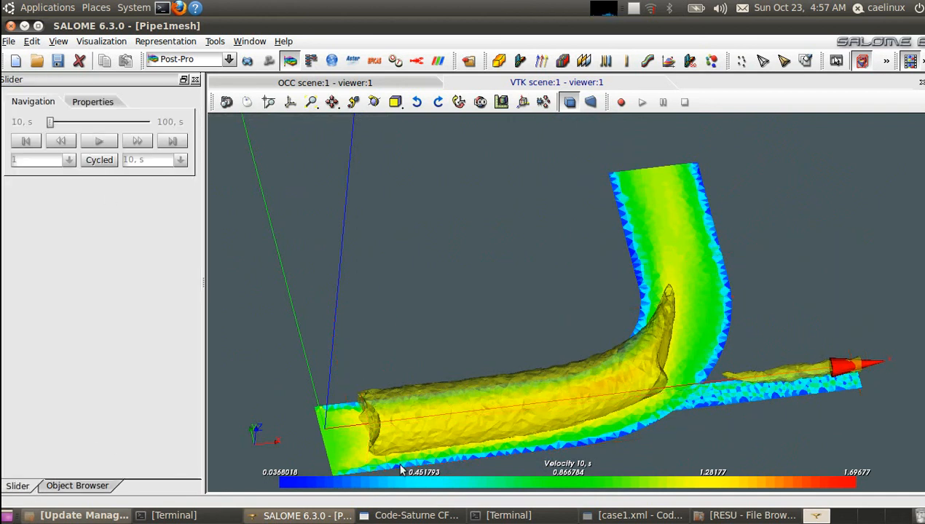
{"action": "left_click", "coordinate": [565, 386]}
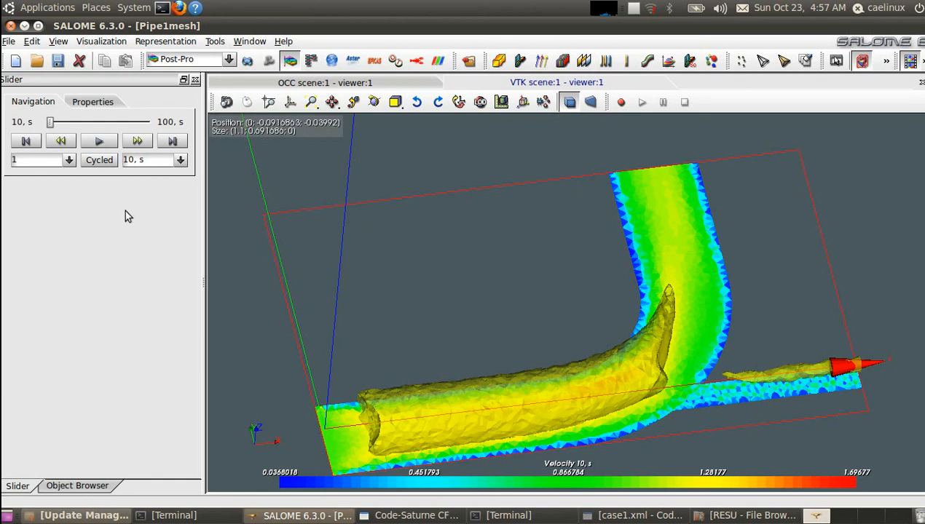
{"action": "left_click", "coordinate": [98, 142]}
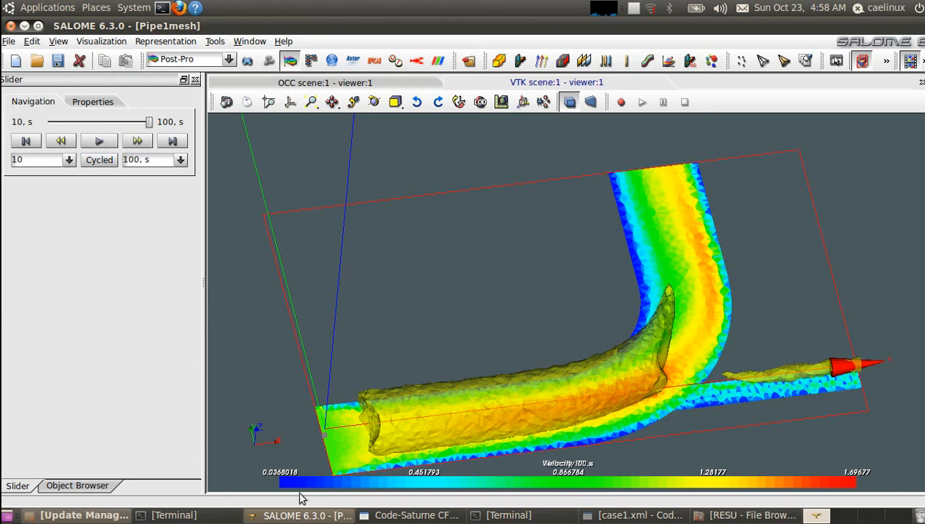
- Play the velocity isosurface through its time steps from 10 s to 100 s, rewinding to the first step and replaying it twice
{"action": "left_click", "coordinate": [430, 418]}
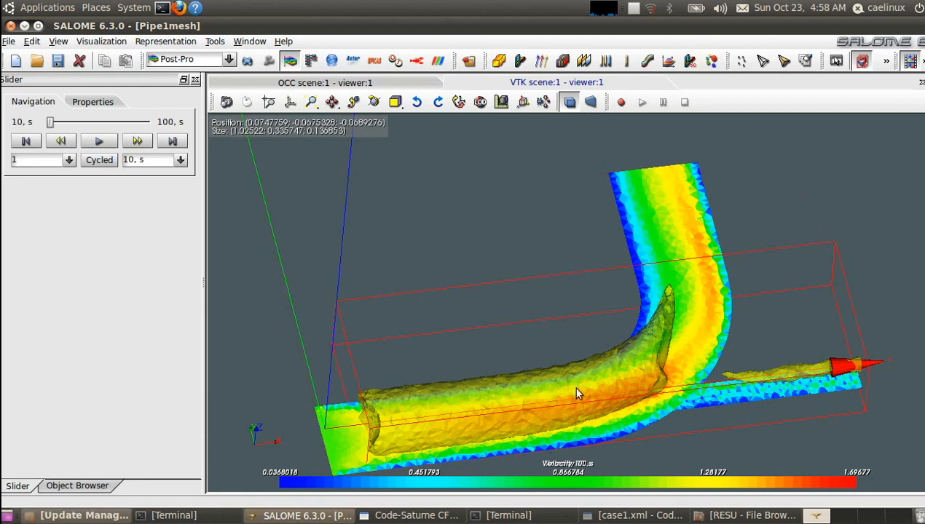
{"action": "left_click", "coordinate": [99, 141]}
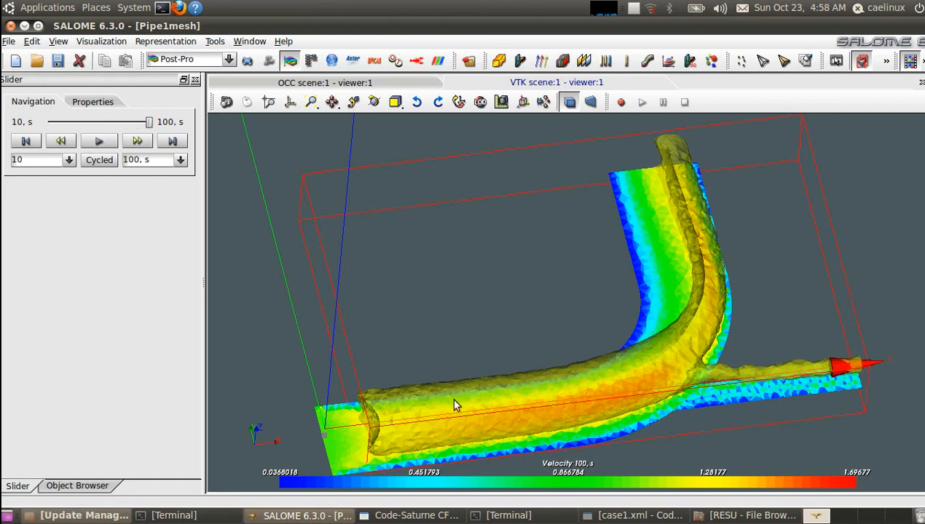
{"action": "left_click", "coordinate": [30, 142]}
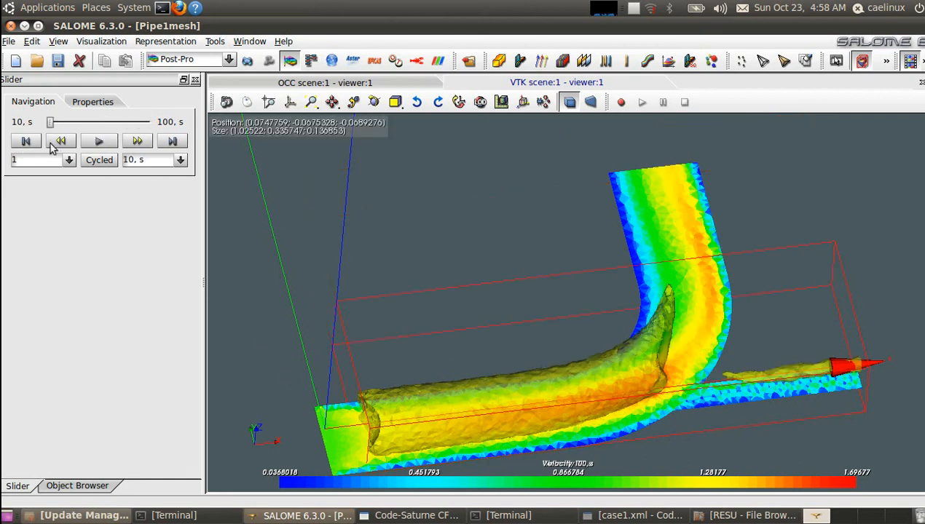
{"action": "left_click", "coordinate": [101, 141]}
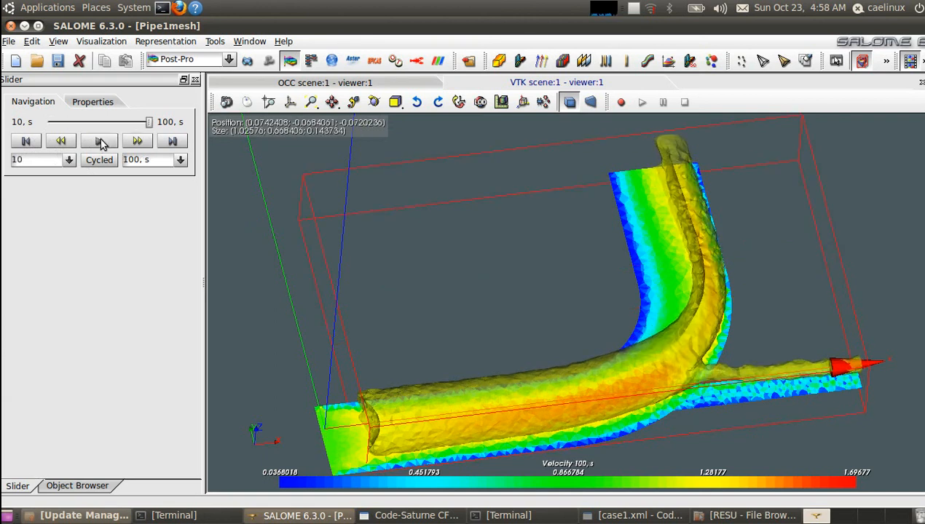
{"action": "left_click", "coordinate": [30, 141]}
{"action": "left_click", "coordinate": [100, 142]}
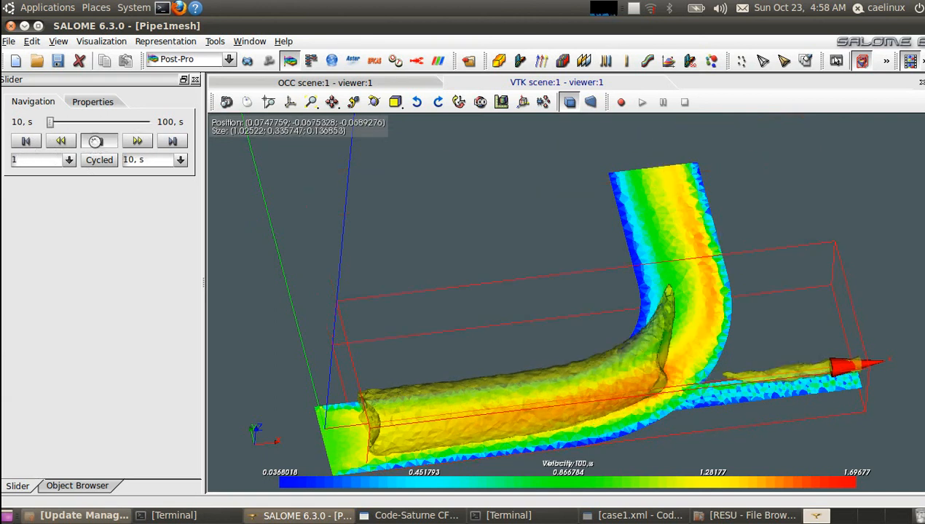